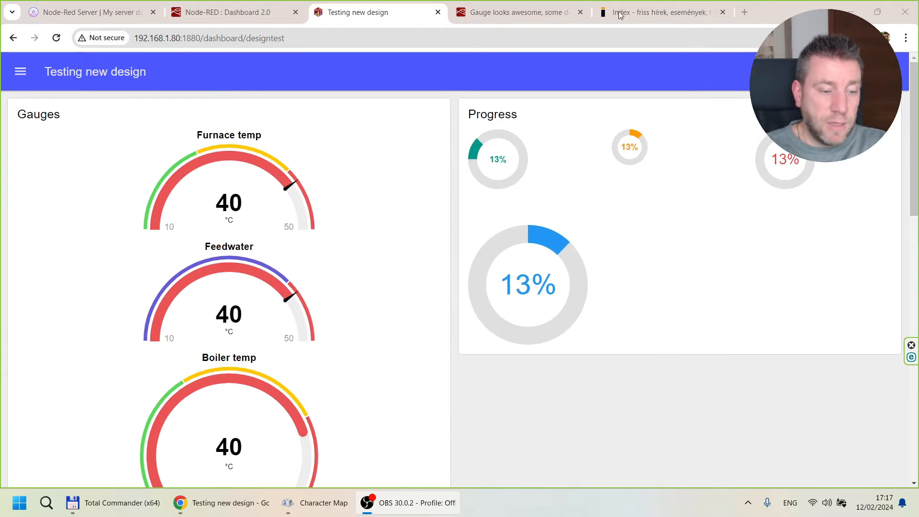
Switch to the Dashboard 2.0 flow in the Node-RED editor and look over its gauge and progress nodes.
left_click(236, 16)
left_click_drag(120, 102, 568, 440)
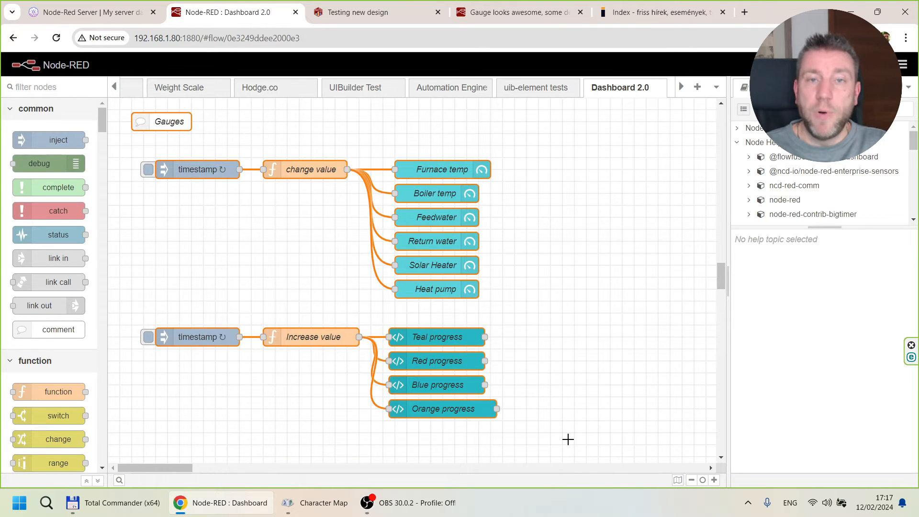
left_click(568, 439)
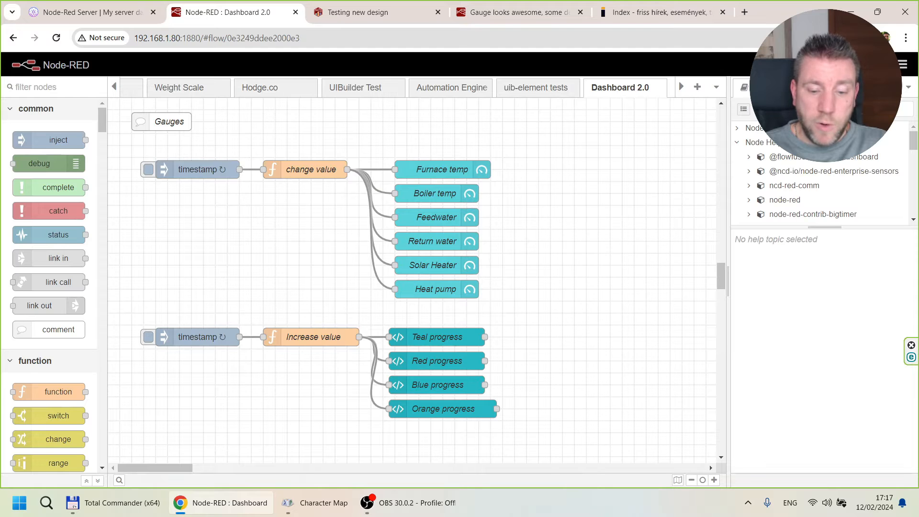
View the Dashboard 2.0 layout in the sidebar, and browse the configuration nodes as far as the ui_base and ui_group entries.
left_click(912, 89)
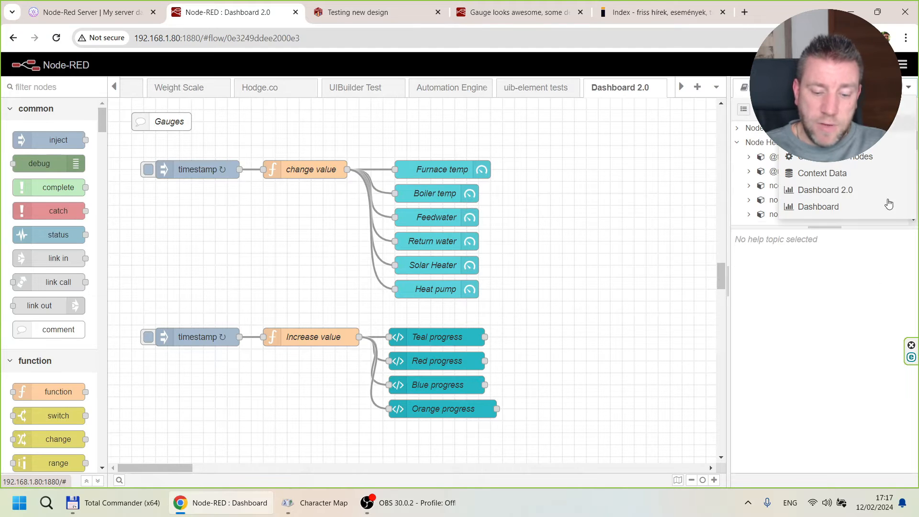
left_click(823, 193)
left_click(911, 87)
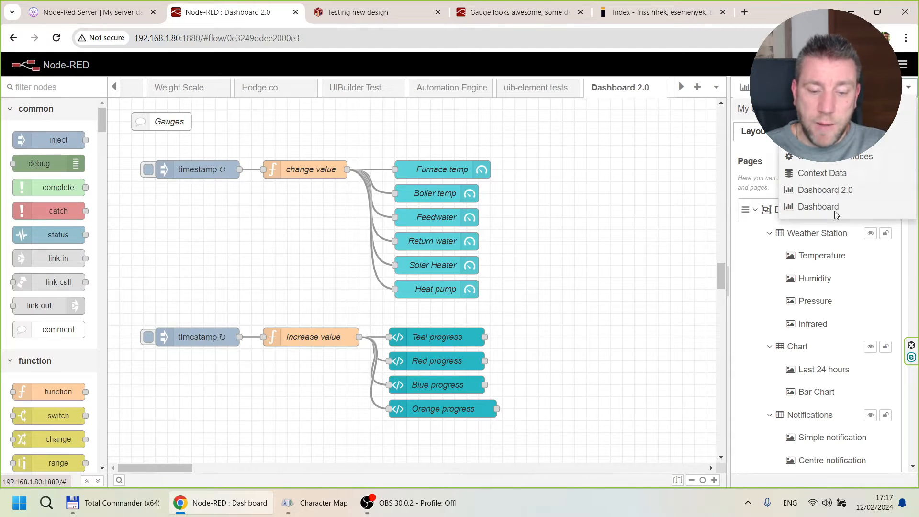
left_click(821, 159)
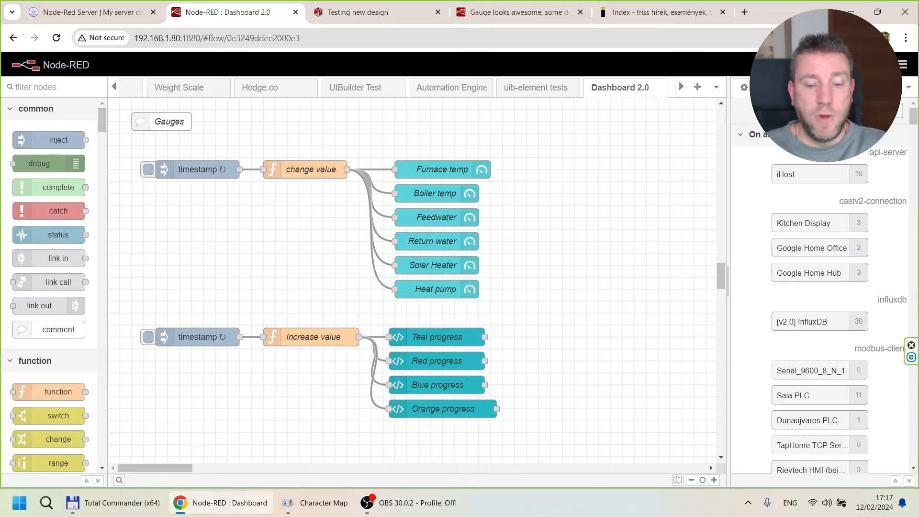
left_click_drag(913, 118, 889, 200)
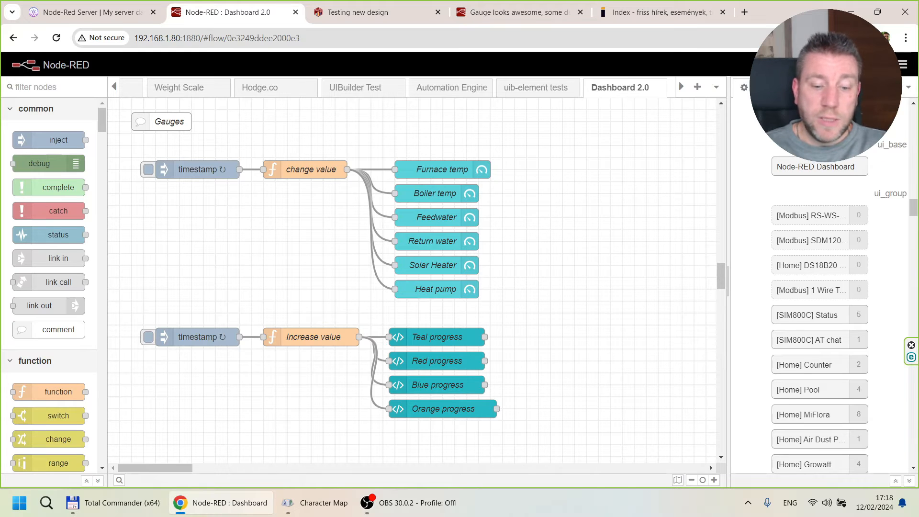
Inspect the page and UI base settings behind the Furnace temp gauge's group, and the Node-RED Dashboard ui_base configuration, without saving.
double_click(418, 171)
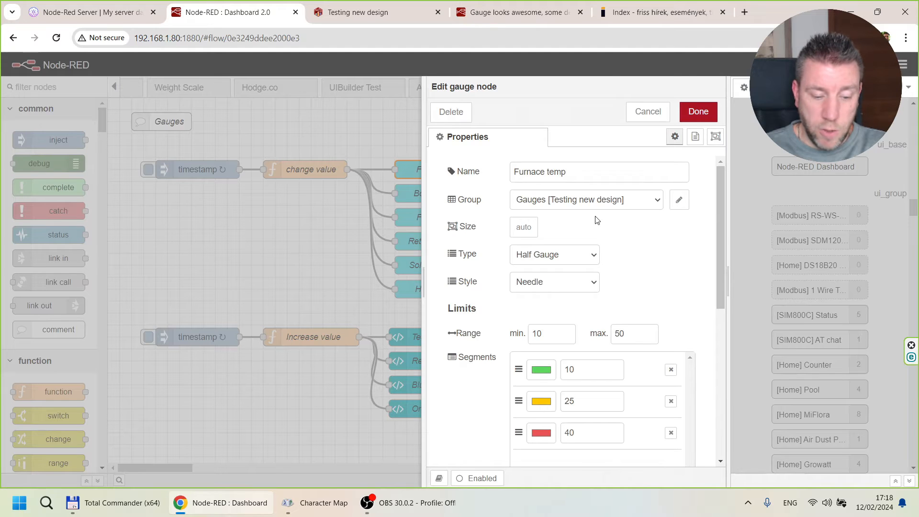
left_click(679, 200)
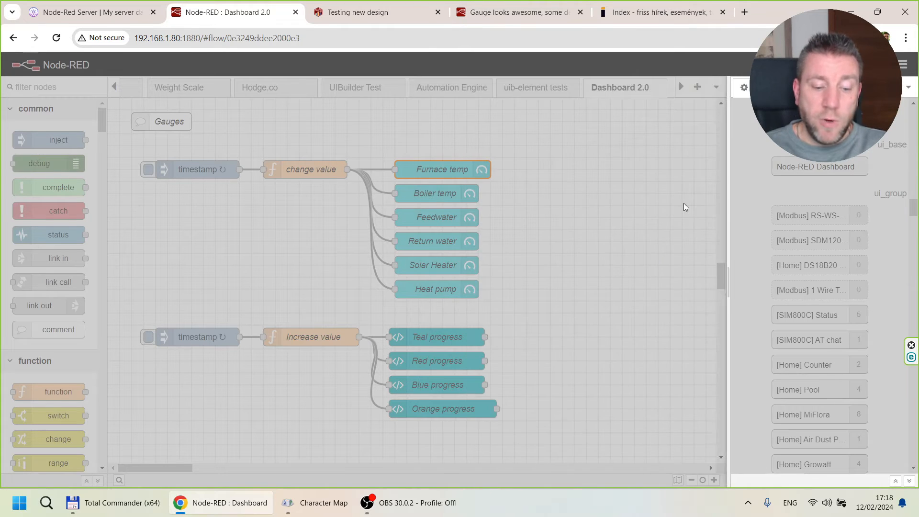
left_click(658, 201)
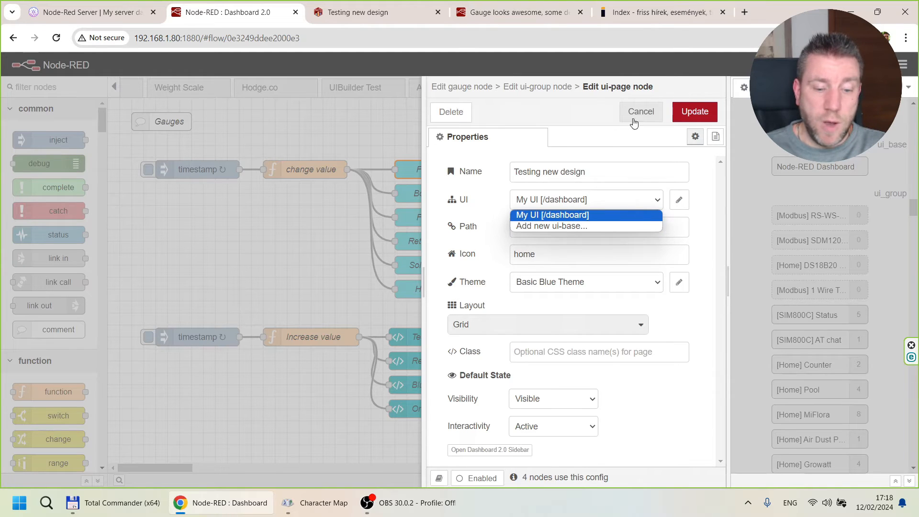
left_click(631, 117)
left_click(641, 113)
left_click(648, 111)
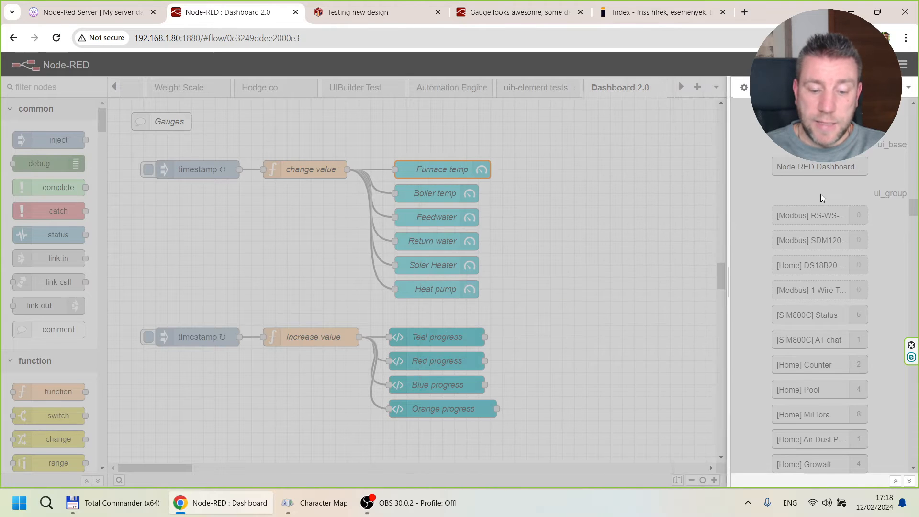
double_click(824, 172)
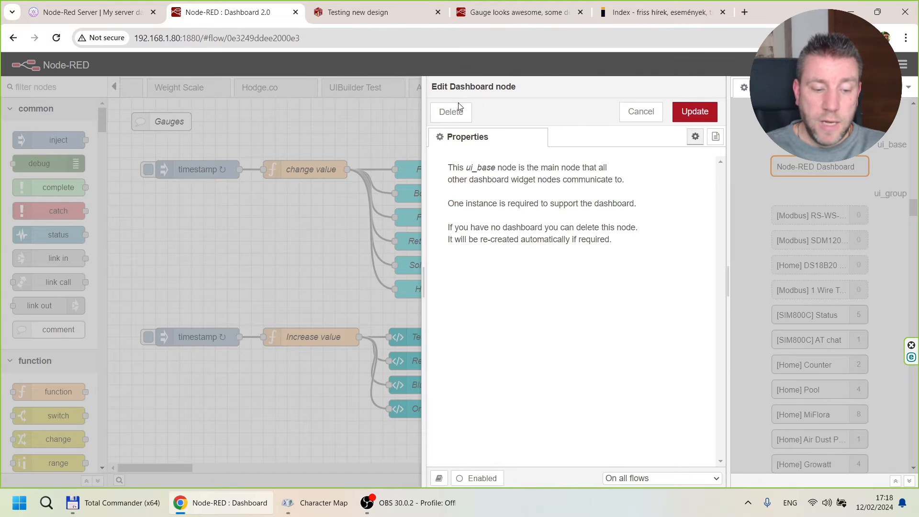
left_click(643, 115)
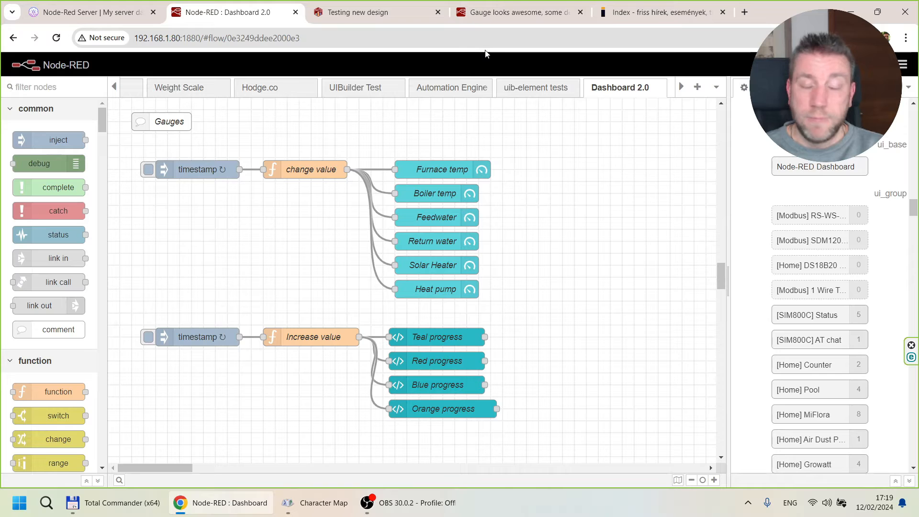
Examine the live gauges on the Testing new design dashboard page, from Furnace temp through Heat pump, including their segment colours.
left_click(362, 19)
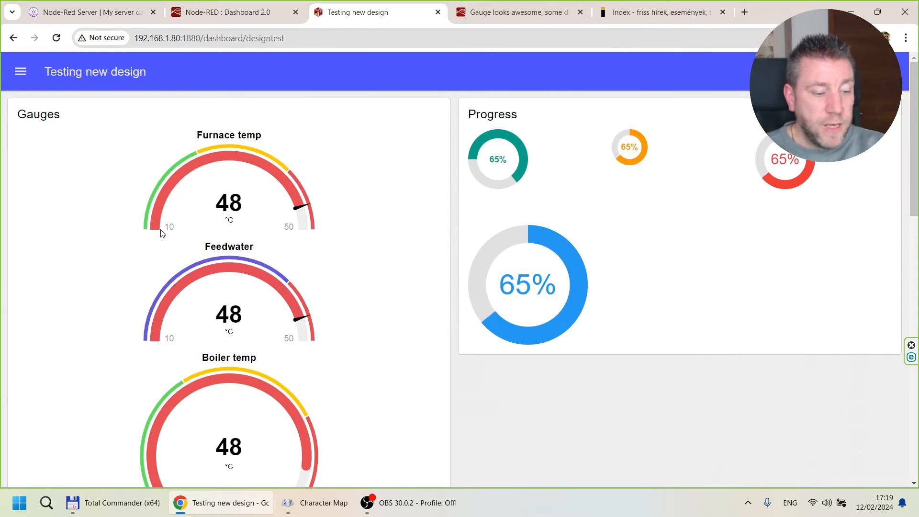
scroll(276, 148, "down", 1)
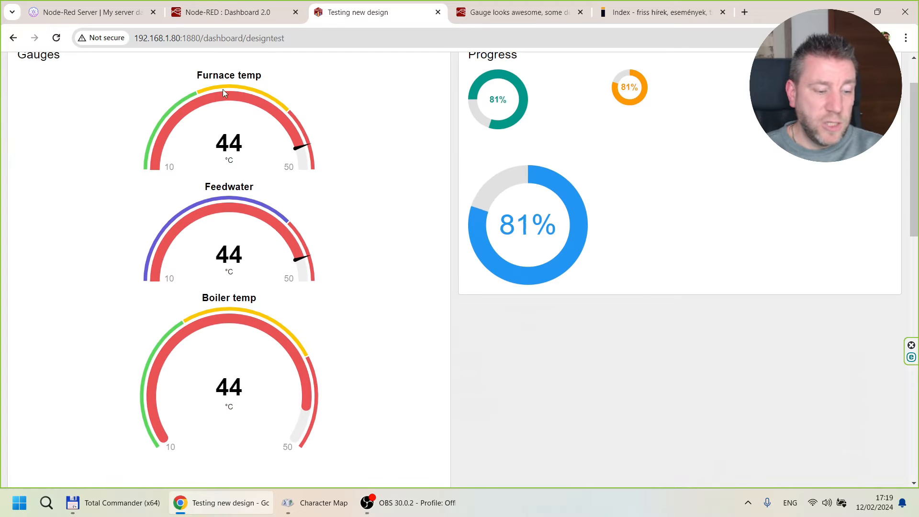
scroll(277, 155, "down", 2)
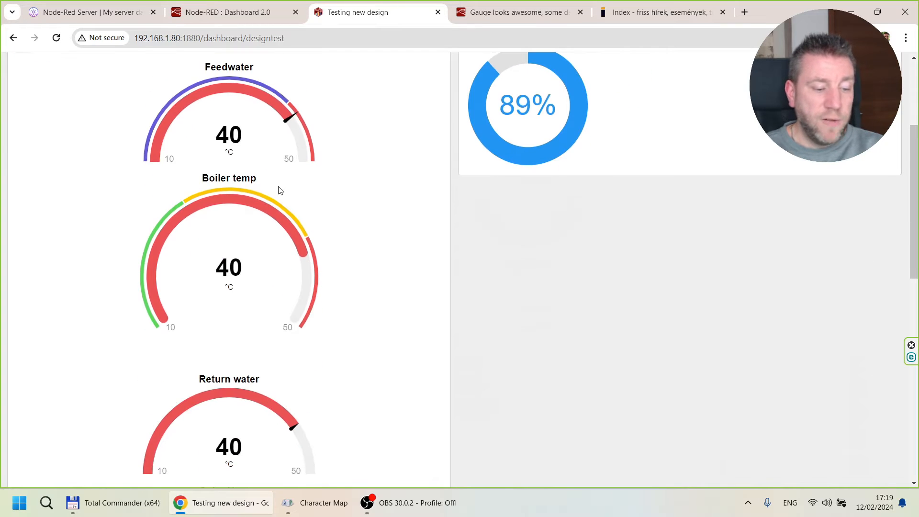
scroll(230, 234, "down", 1)
scroll(200, 203, "down", 5)
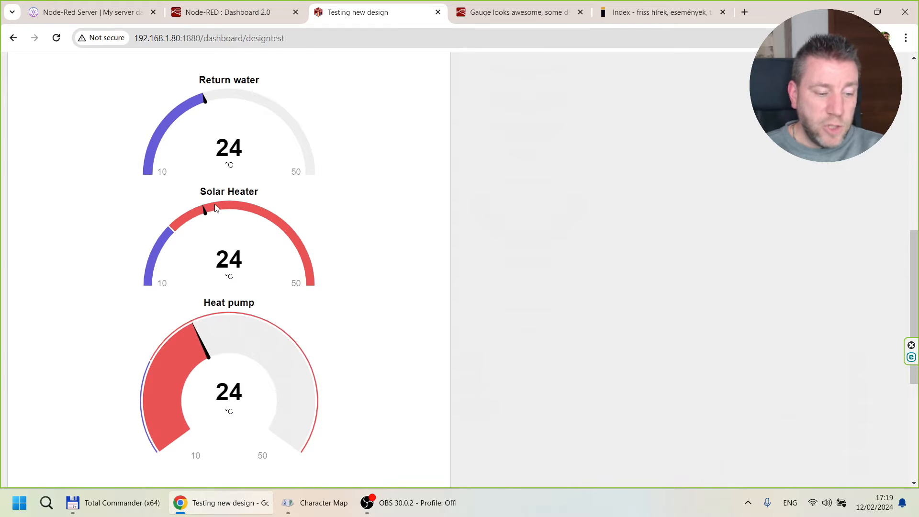
scroll(215, 204, "up", 6)
scroll(215, 204, "up", 1)
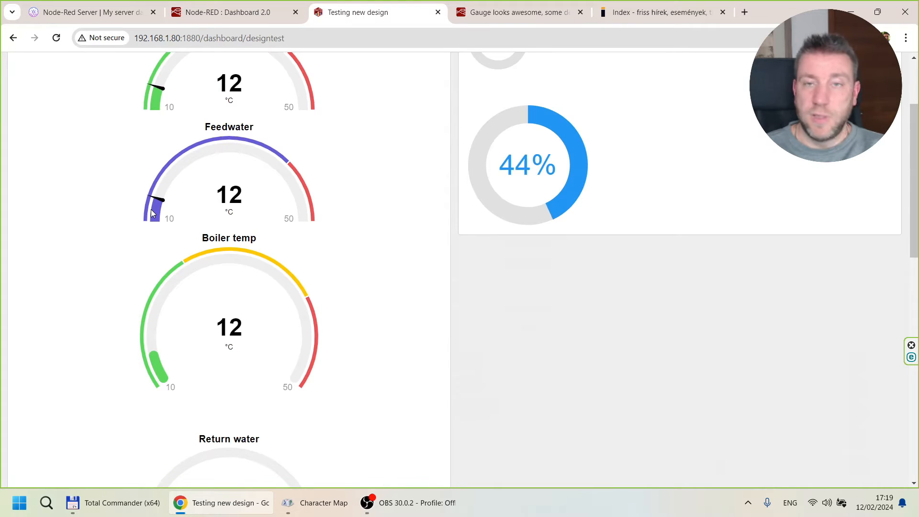
scroll(195, 215, "up", 3)
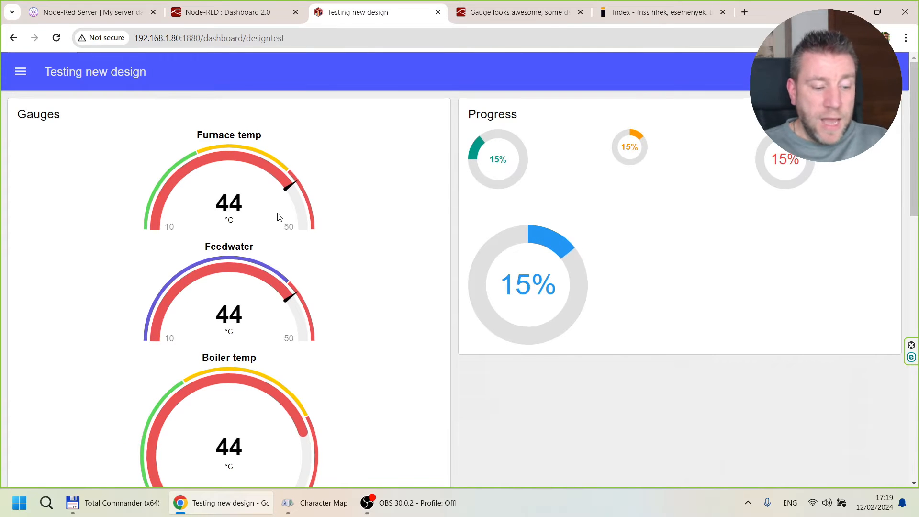
scroll(295, 143, "down", 1)
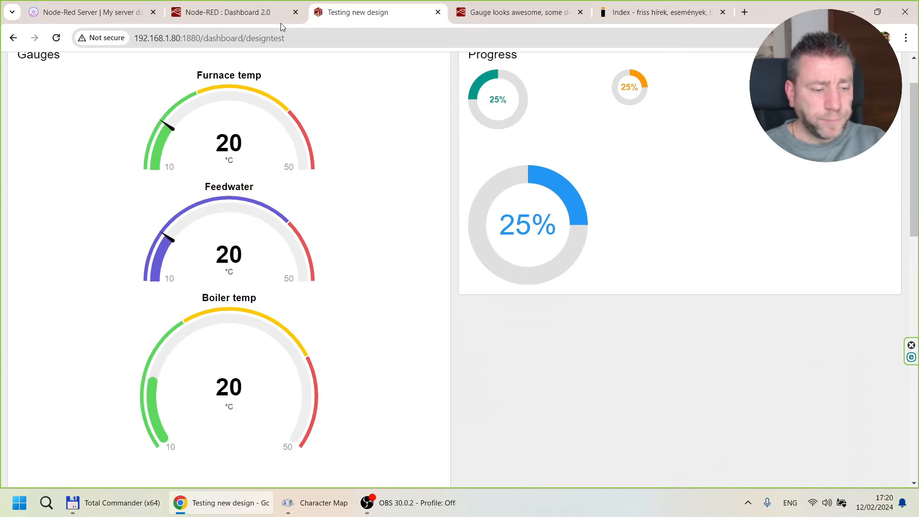
Return to the flow editor, open the Furnace temp gauge node for editing and widen its properties pane.
left_click(229, 20)
left_click_drag(104, 120, 119, 250)
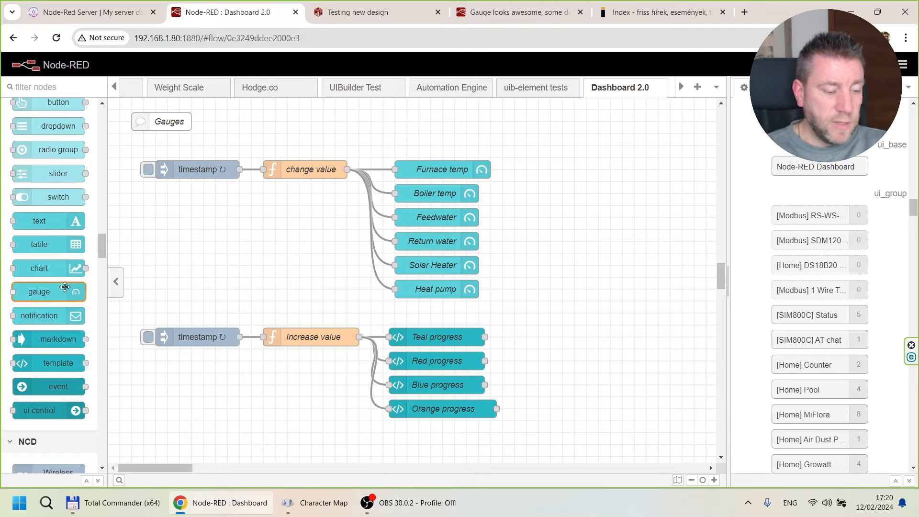
mouse_move(42, 294)
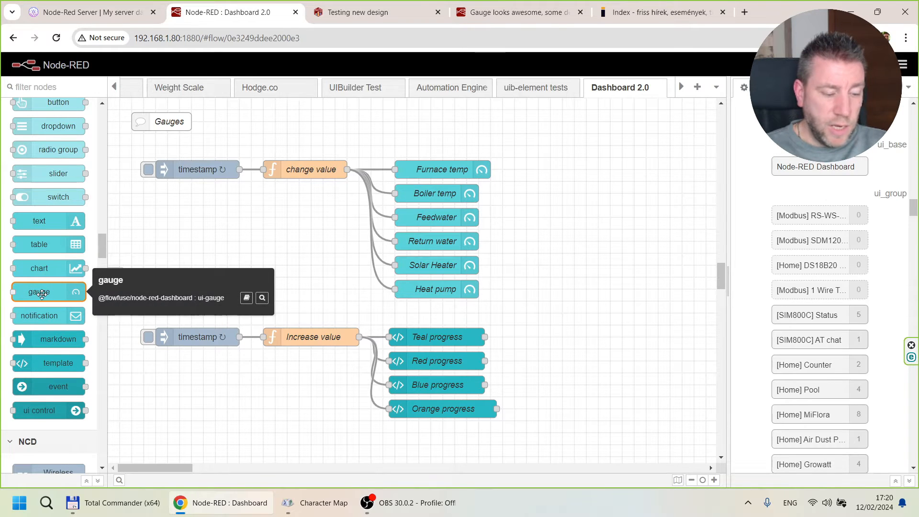
double_click(431, 165)
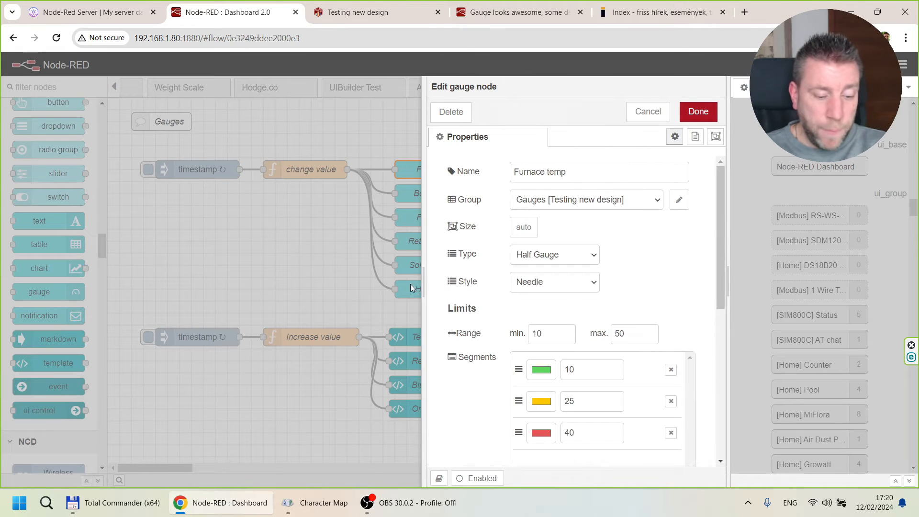
left_click_drag(426, 286, 214, 254)
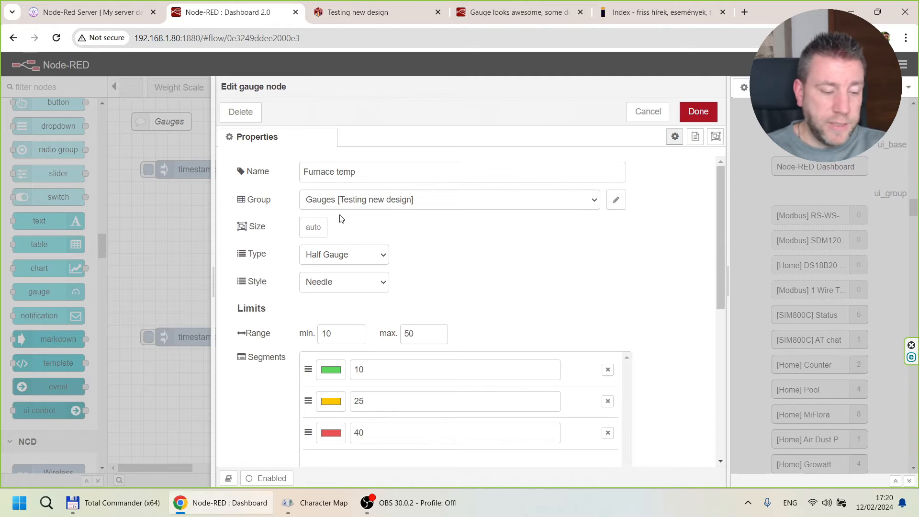
Check the Type choices for the Furnace temp gauge against the half and 3/4 gauges on the live dashboard.
left_click(383, 260)
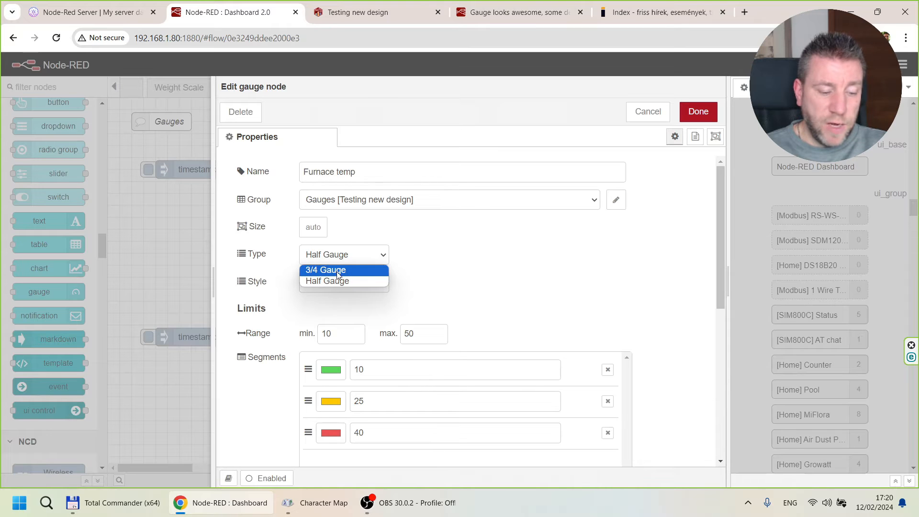
left_click(381, 12)
left_click(378, 12)
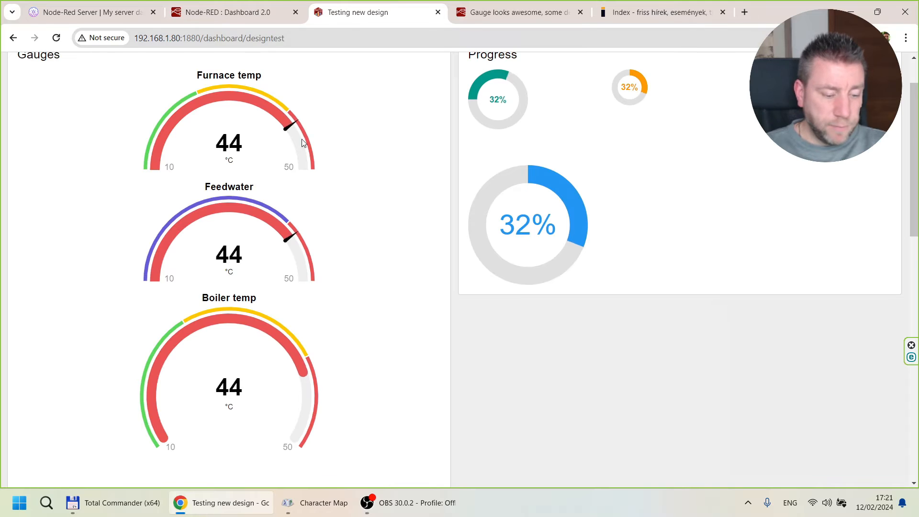
Review the Needle and Rounded style options of the Furnace temp gauge and compare them with the live dashboard.
left_click(225, 12)
left_click(331, 289)
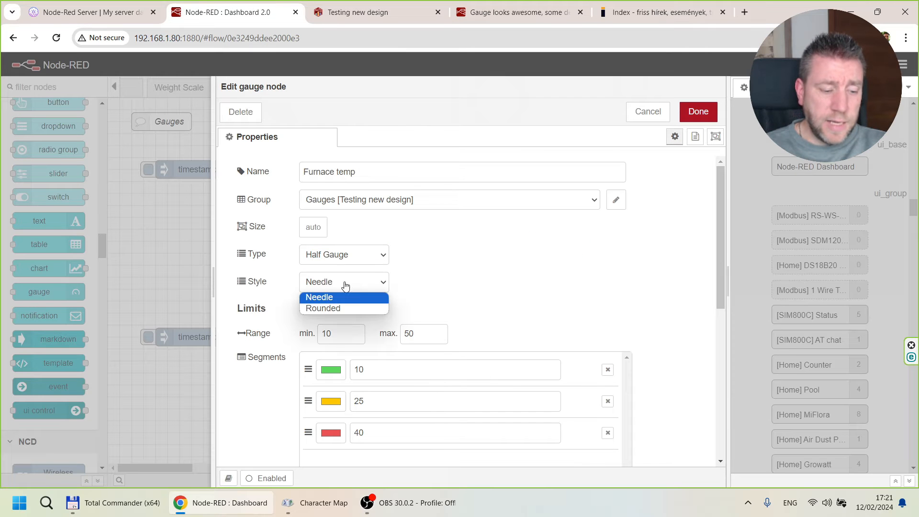
left_click(468, 306)
left_click(376, 12)
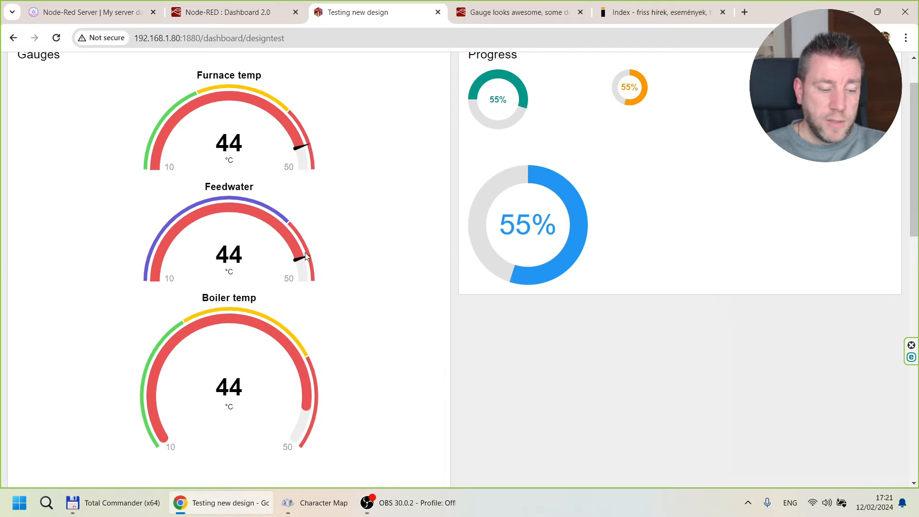
Compare the Furnace temp gauge's range limits and segment list with the arcs drawn on the live dashboard.
left_click(228, 13)
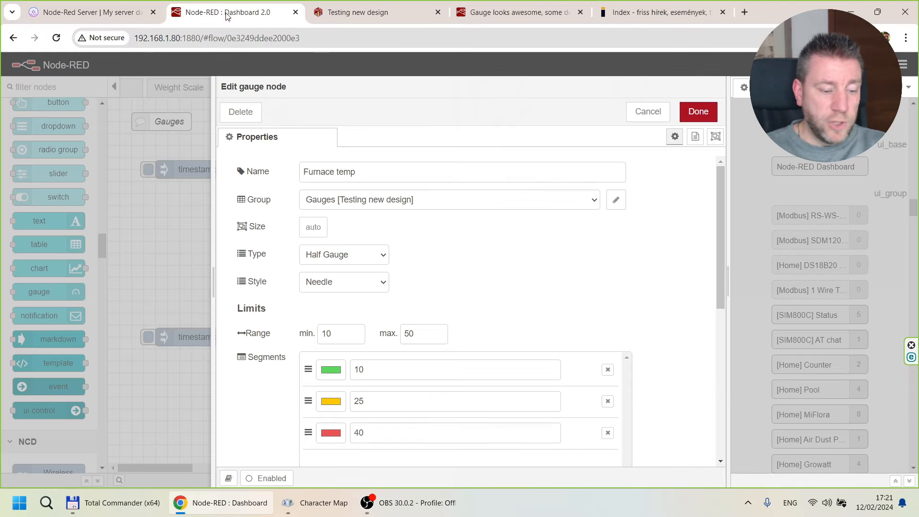
scroll(469, 310, "down", 3)
scroll(287, 206, "up", 1)
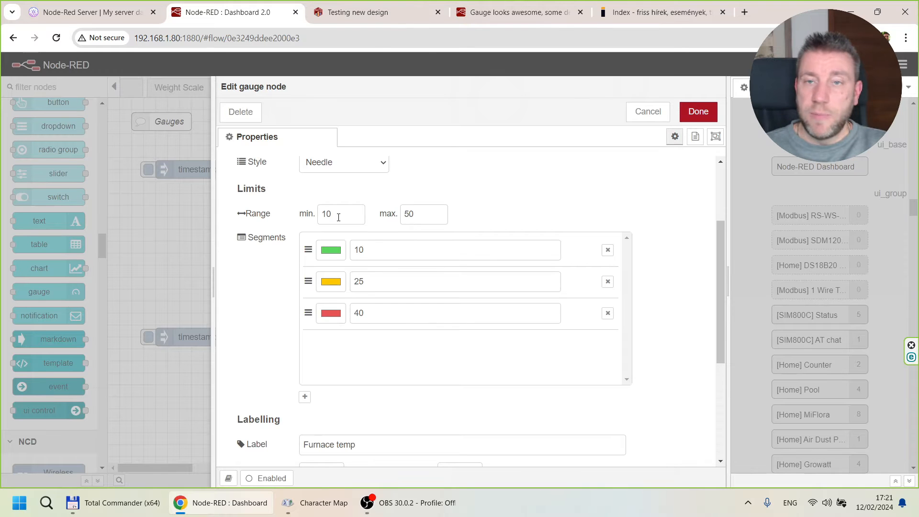
left_click(380, 13)
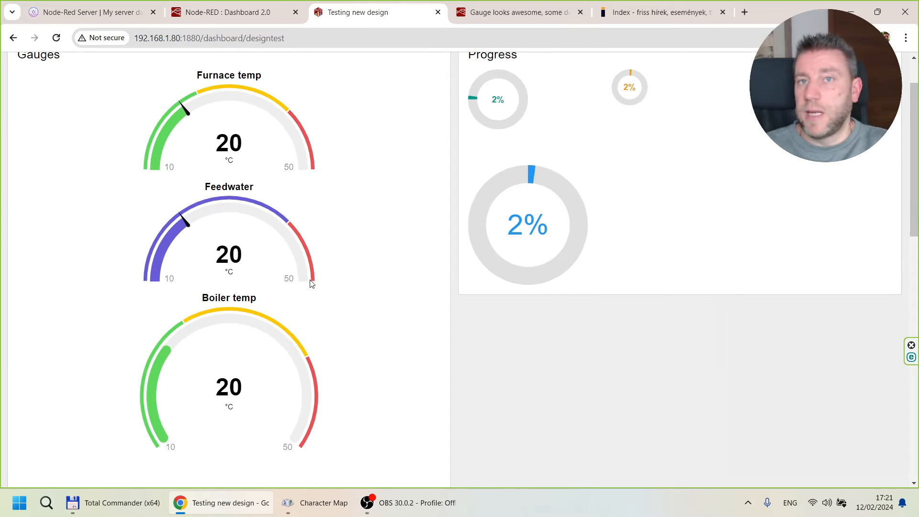
left_click(252, 11)
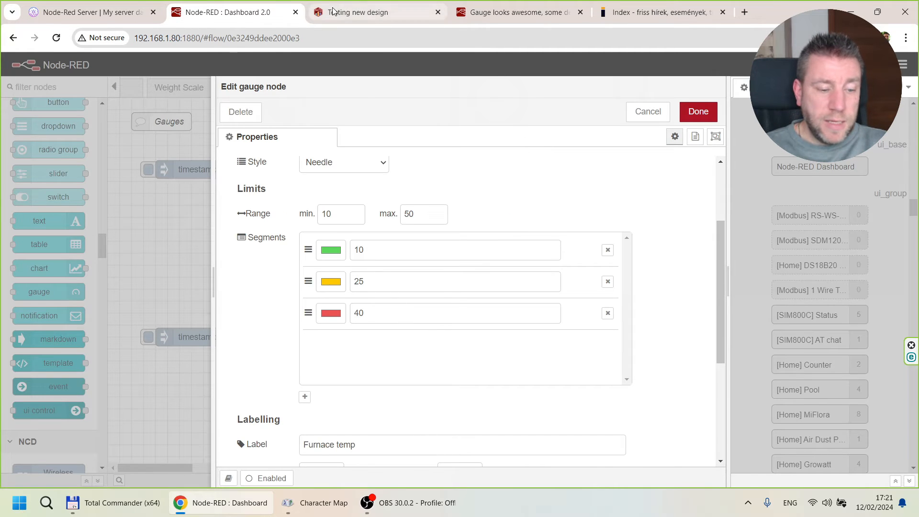
left_click(364, 13)
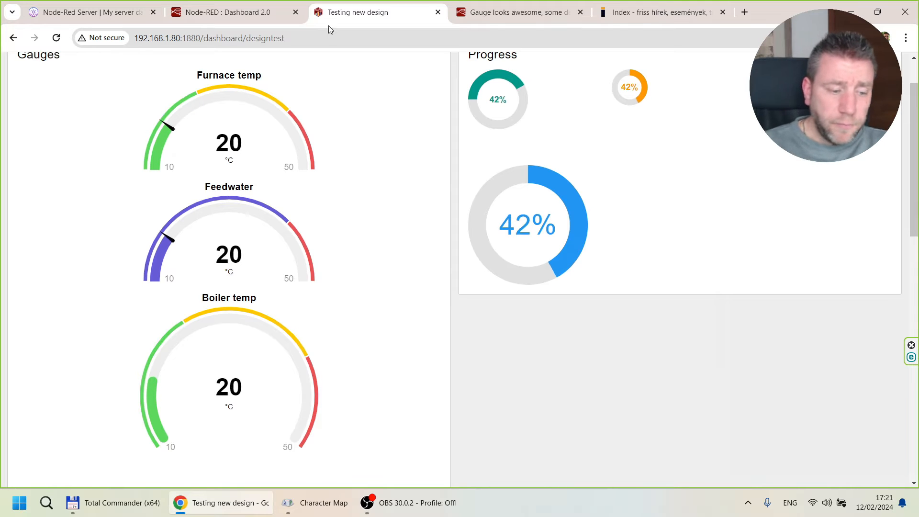
Inspect the Furnace temp node's range minimum, and the thresholds and colours of its green and yellow segments.
left_click(268, 15)
left_click(368, 252)
left_click(338, 216)
left_click(380, 255)
left_click(339, 216)
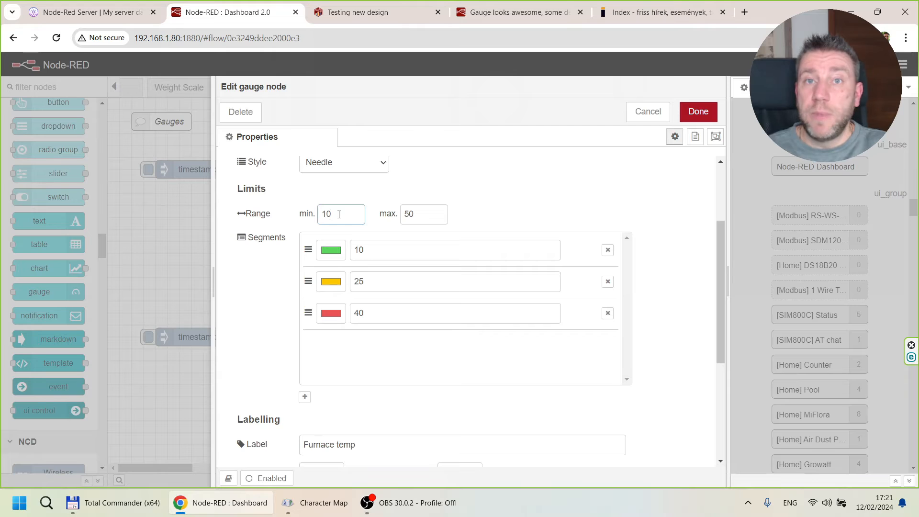
left_click(374, 250)
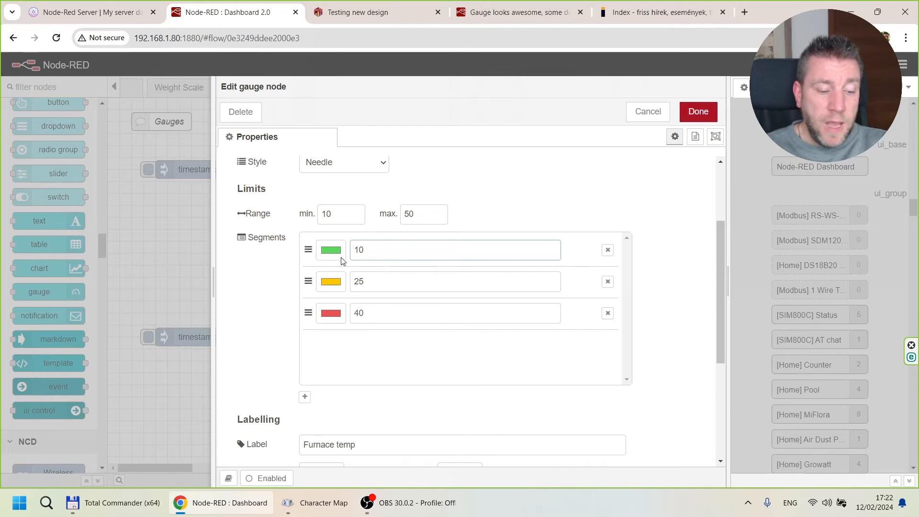
left_click(331, 282)
left_click(479, 282)
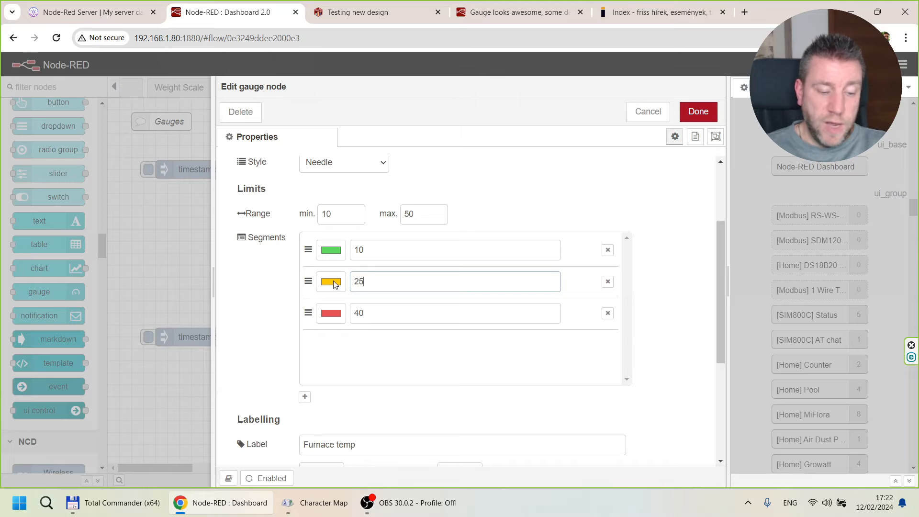
Compare the Furnace temp gauge's segment and Labelling settings with the gauge shown on the live dashboard.
left_click(377, 14)
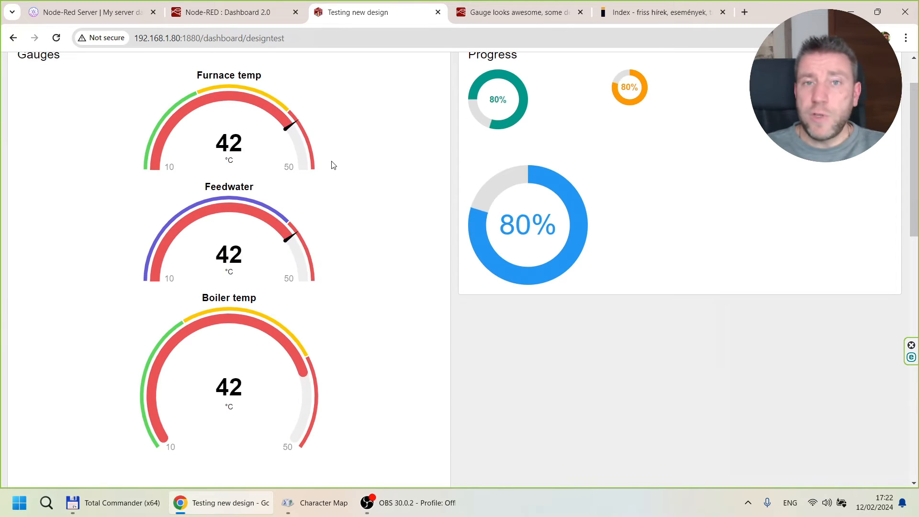
left_click(270, 12)
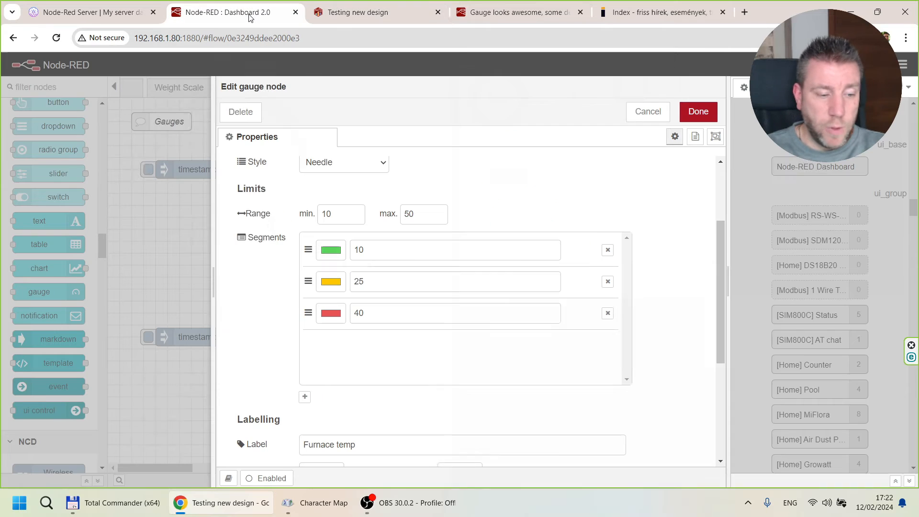
scroll(510, 237, "down", 2)
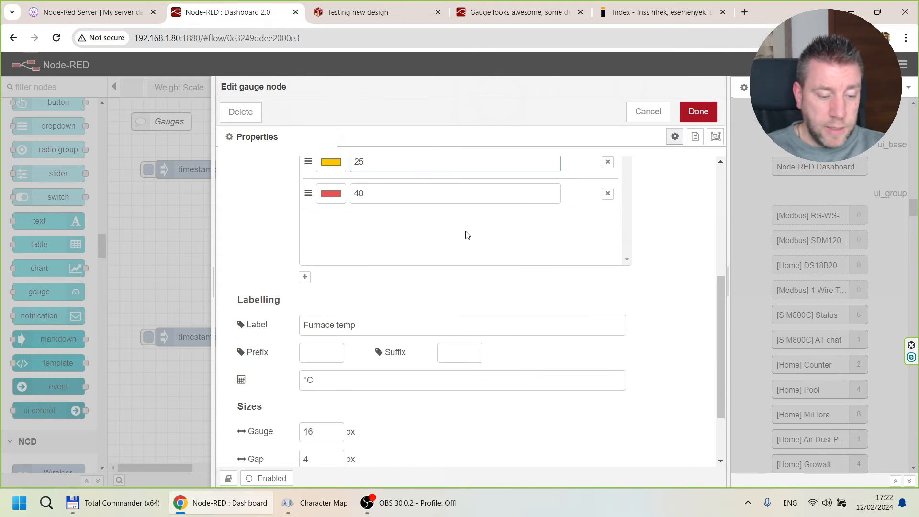
scroll(467, 234, "down", 1)
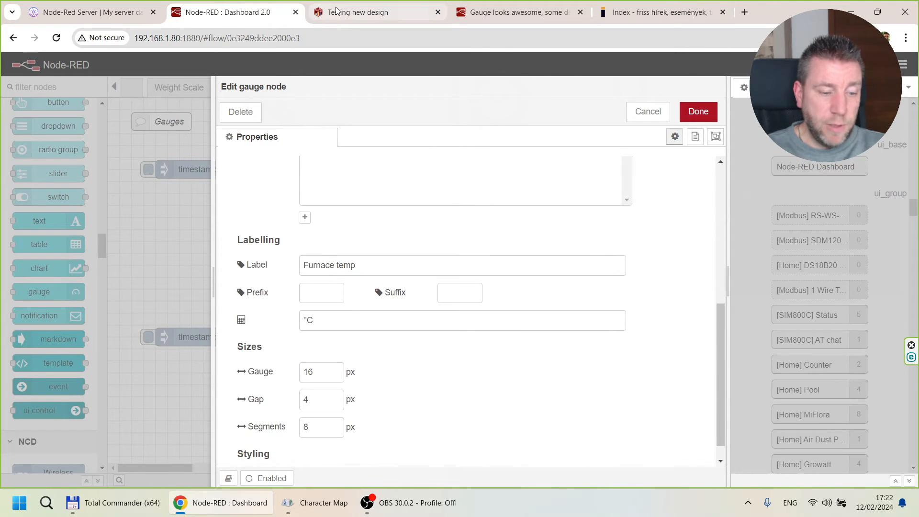
left_click(359, 12)
Set the Furnace temp gauge's prefix to A and suffix to B, deploy the flow, and check the gauge on the live dashboard.
left_click(222, 8)
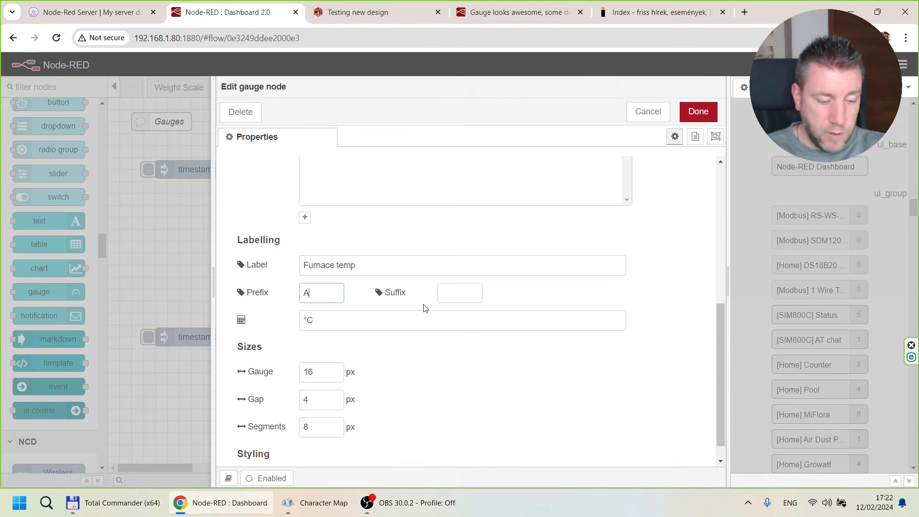
left_click(699, 111)
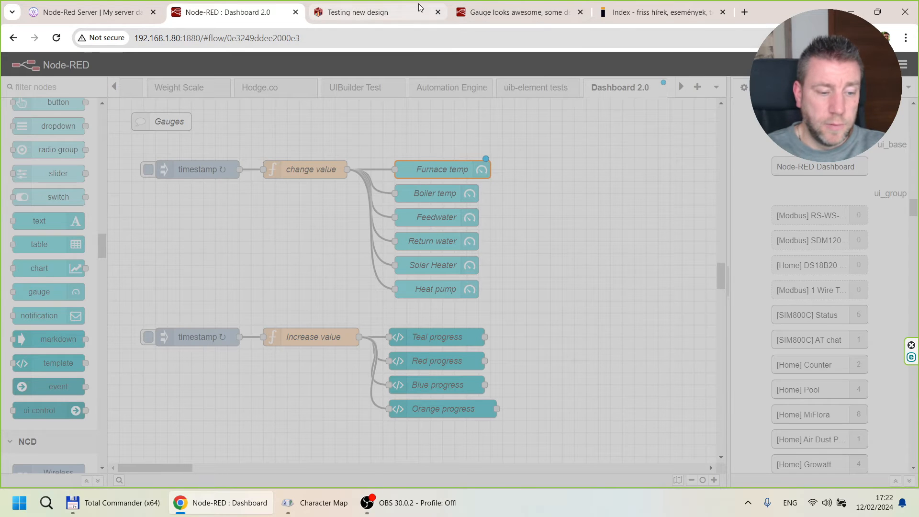
left_click(407, 12)
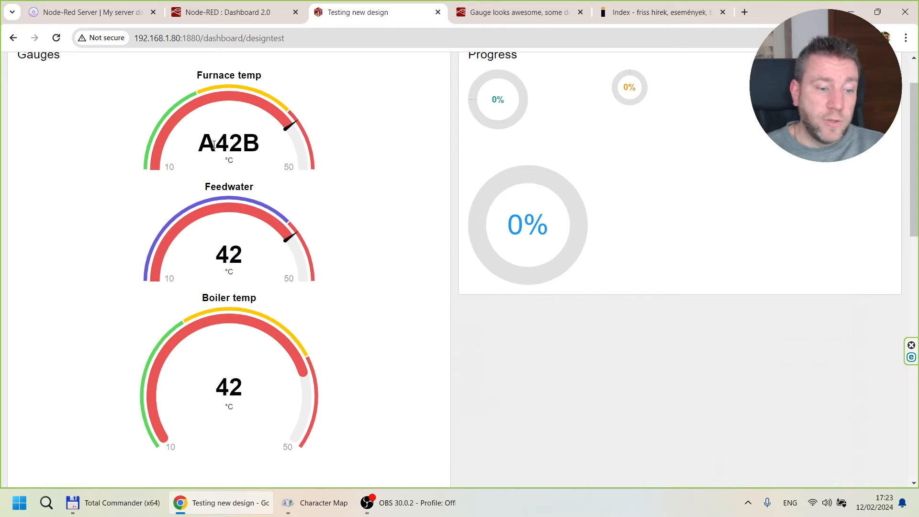
left_click(230, 13)
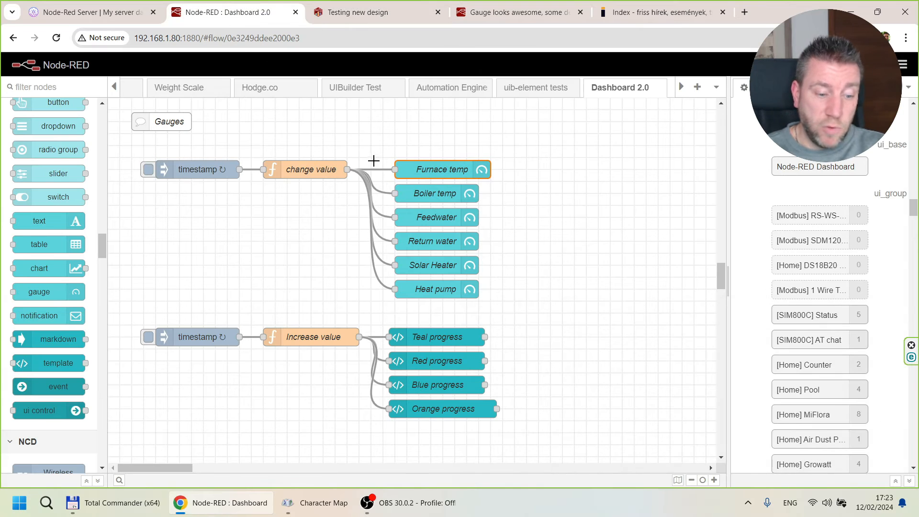
Clear the prefix and suffix of the Furnace temp gauge and save the node.
double_click(434, 169)
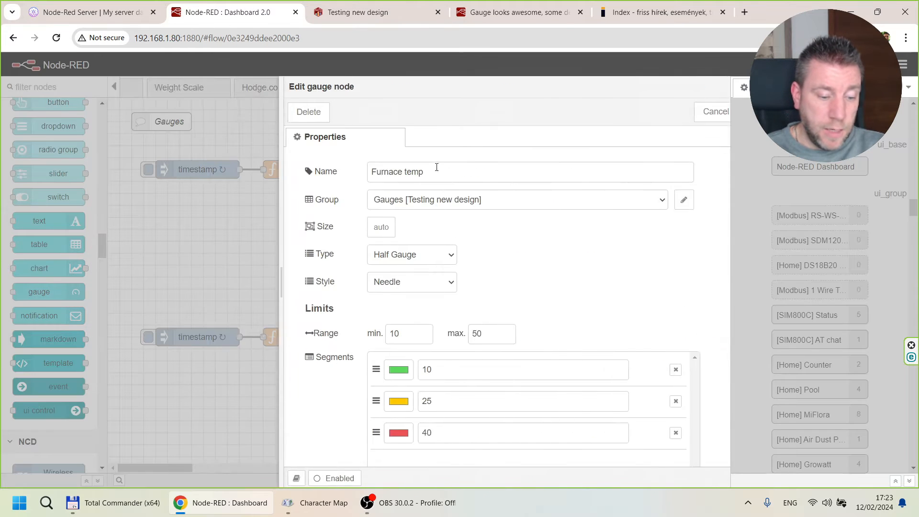
scroll(447, 264, "down", 5)
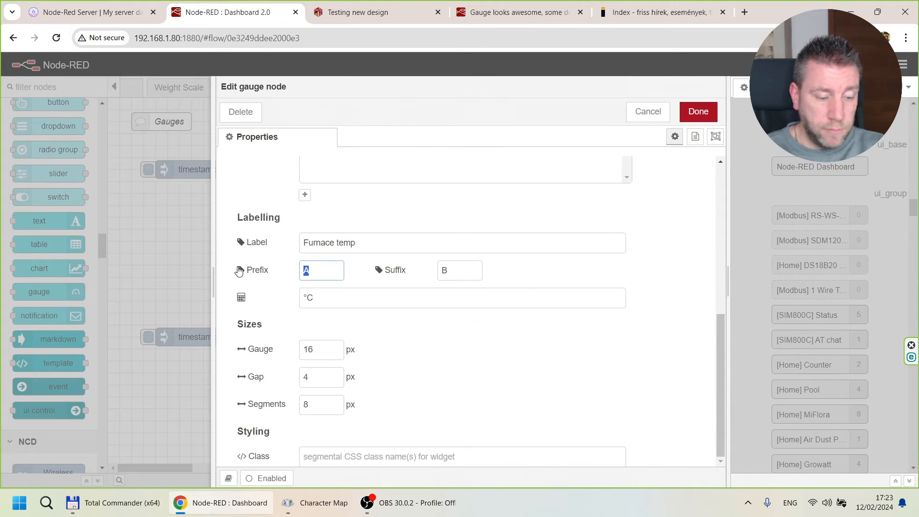
left_click(461, 268)
key("BackSpace")
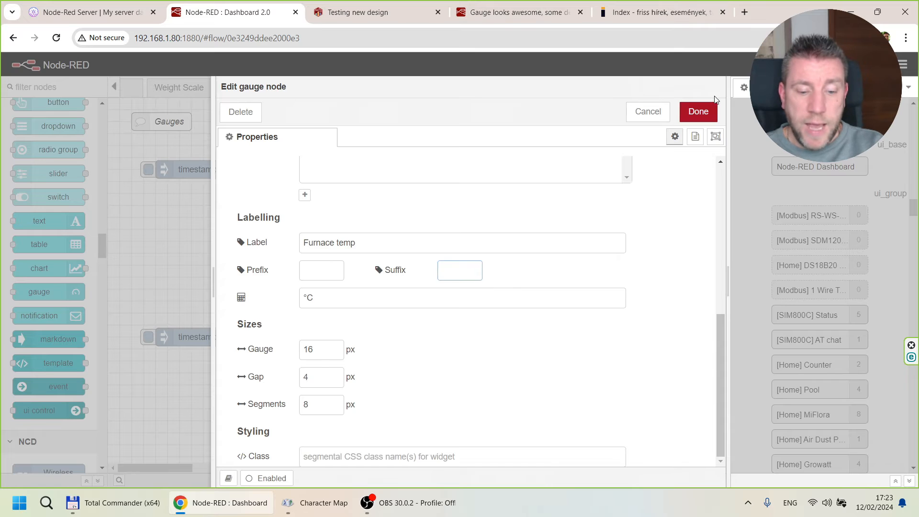
left_click(701, 111)
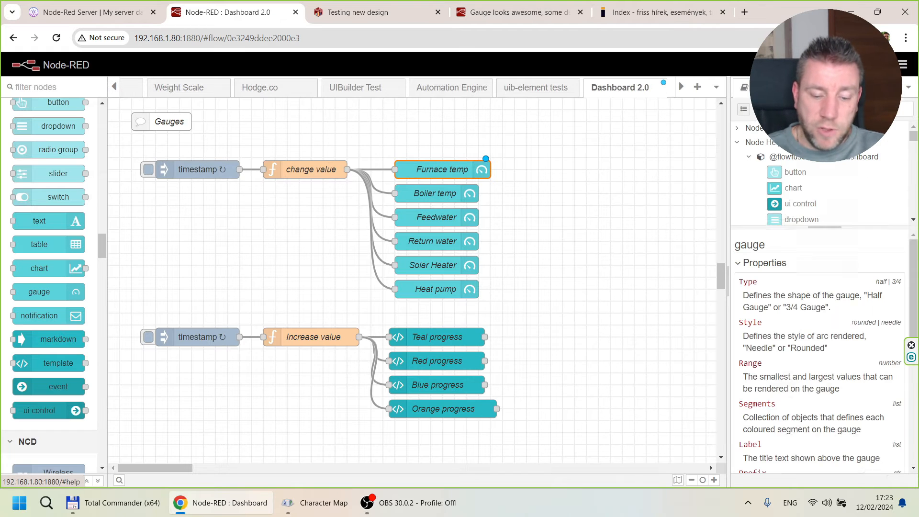
Read the gauge node's built-in property help and open the ui-gauge page of the Dashboard 2.0 online documentation.
scroll(810, 272, "down", 6)
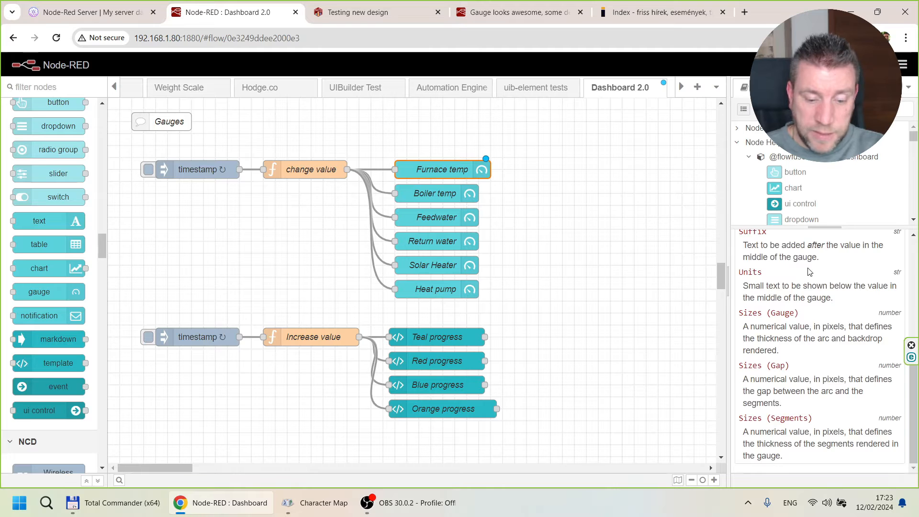
scroll(808, 271, "up", 5)
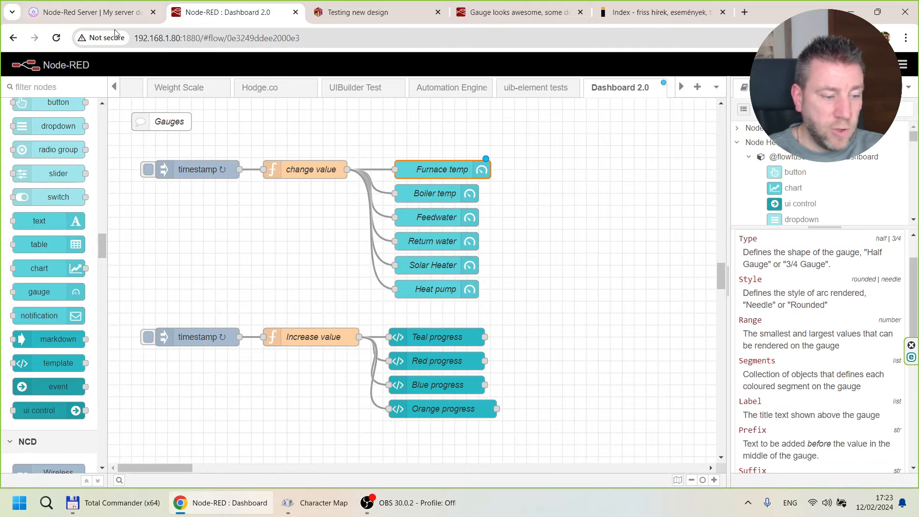
left_click(113, 13)
left_click(162, 128)
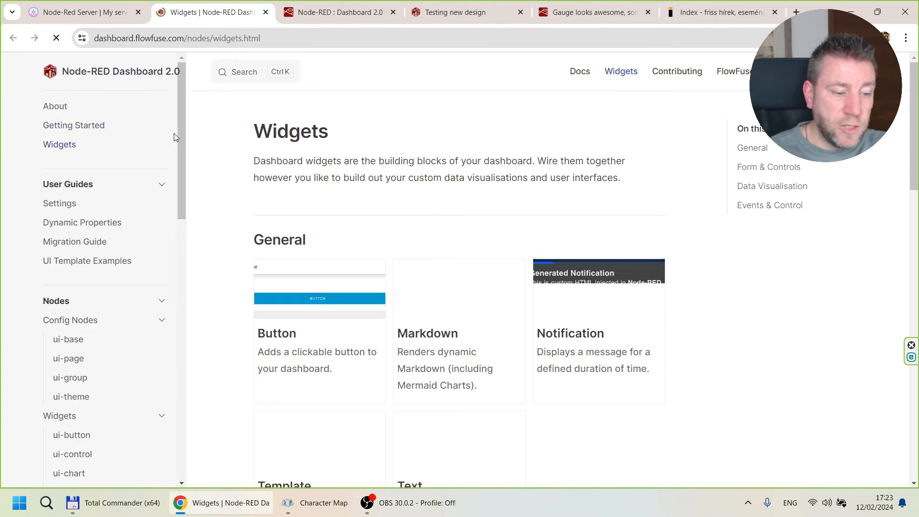
scroll(125, 231, "down", 5)
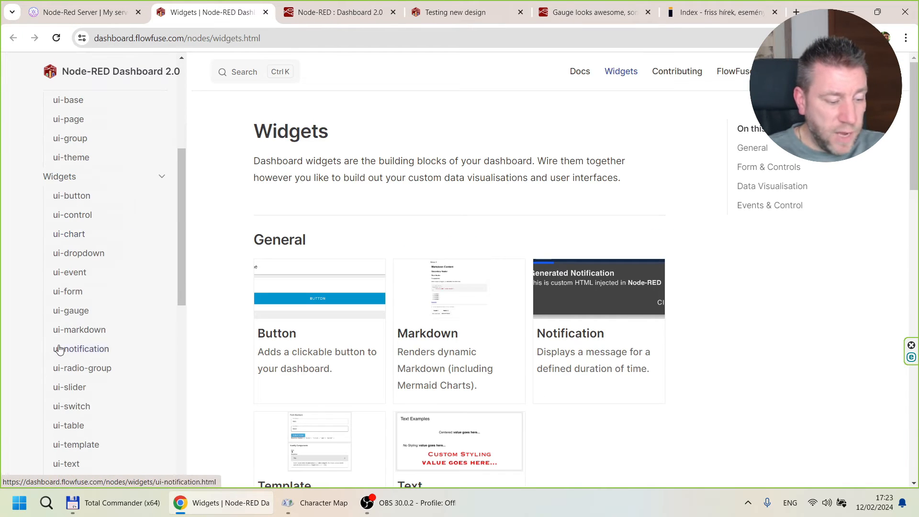
left_click(72, 310)
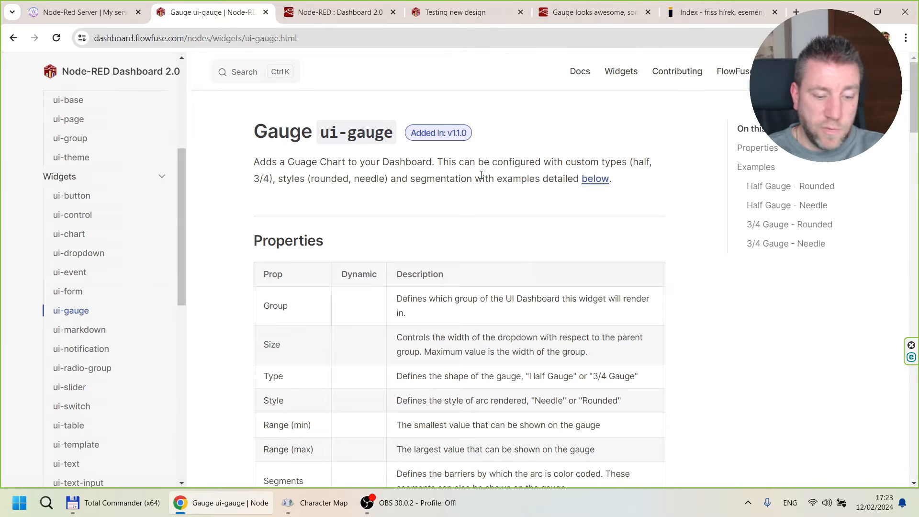
Read the introduction and the Properties table of the ui-gauge documentation page.
left_click_drag(414, 177, 568, 179)
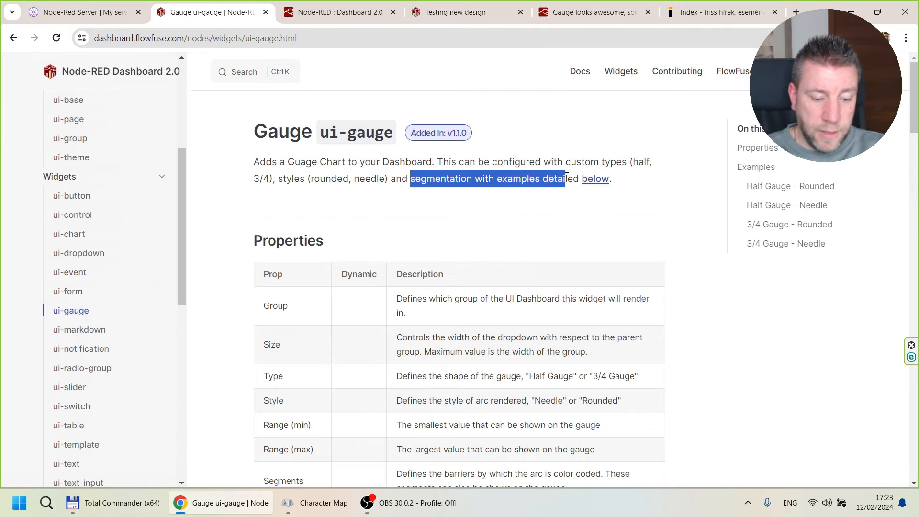
left_click(480, 289)
scroll(481, 287, "down", 6)
scroll(483, 282, "down", 5)
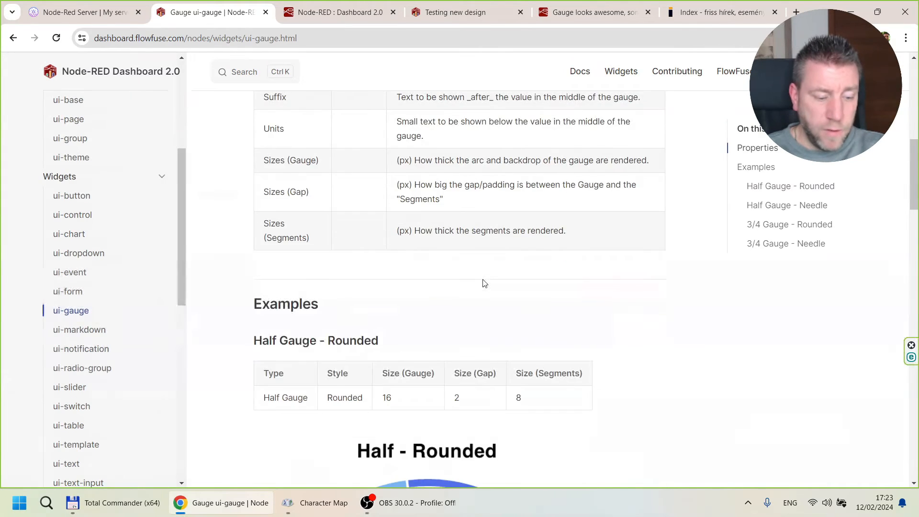
Examine the half and 3/4 gauge examples in rounded and needle styles, including their gauge, gap and segment sizes.
scroll(483, 280, "down", 5)
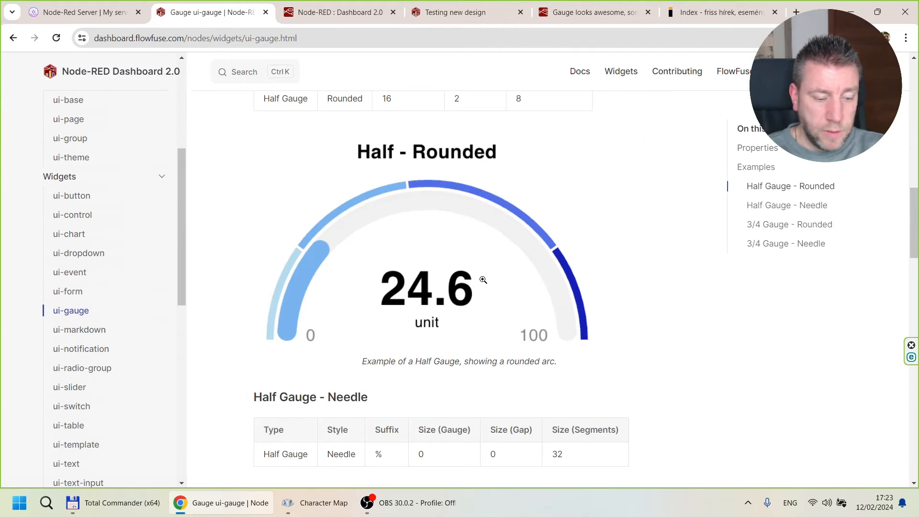
scroll(483, 280, "down", 3)
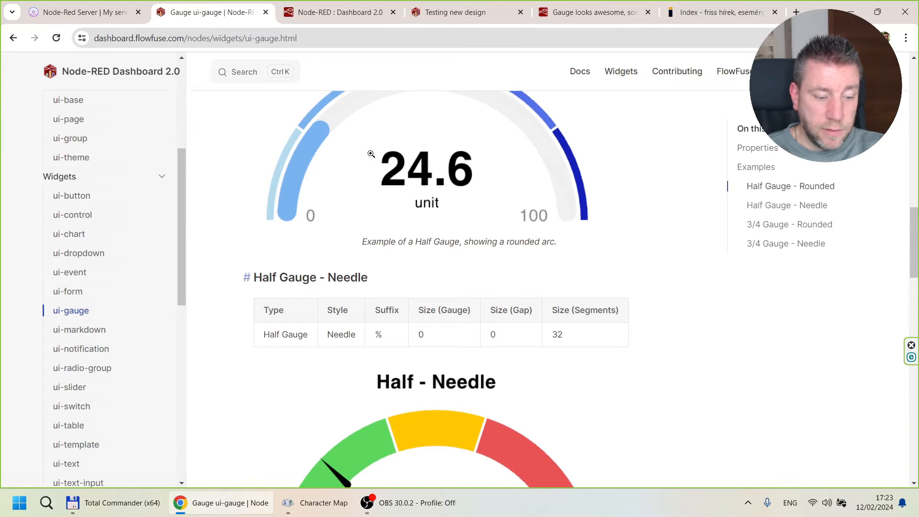
scroll(371, 153, "down", 3)
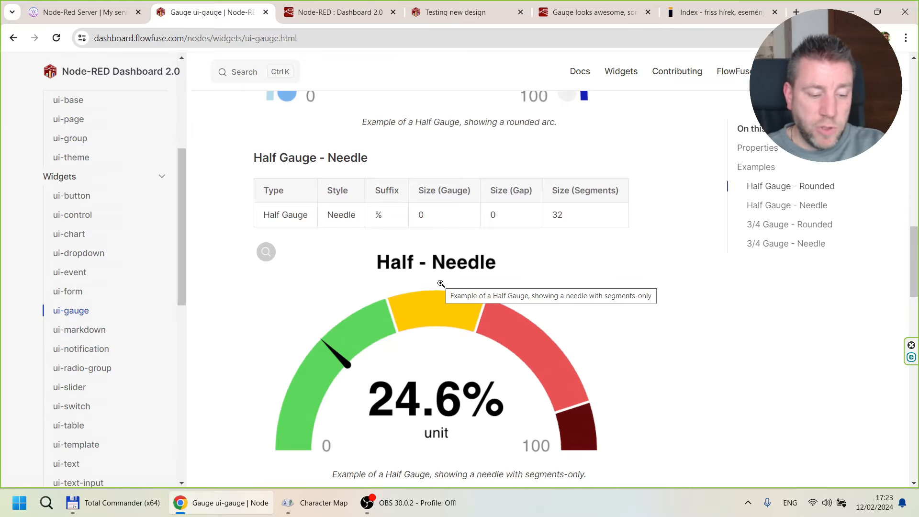
scroll(441, 284, "down", 10)
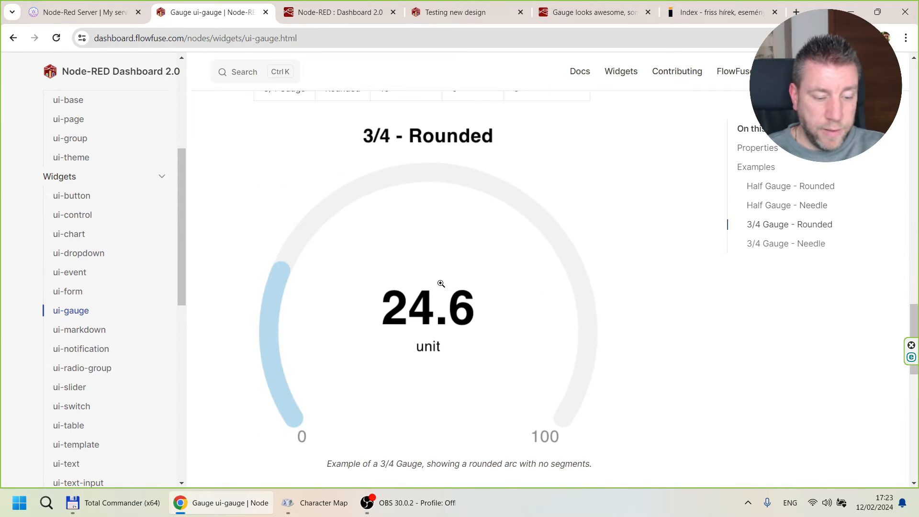
scroll(441, 284, "down", 4)
scroll(441, 283, "down", 4)
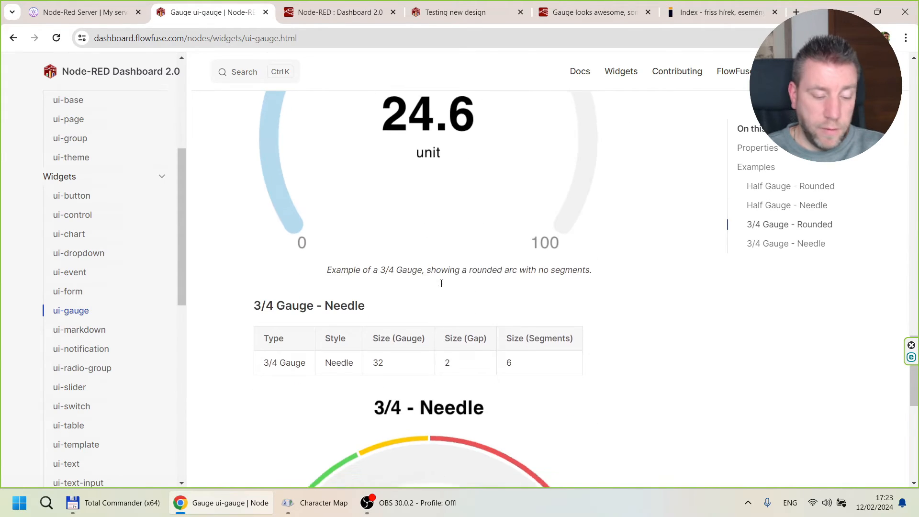
scroll(441, 283, "down", 5)
scroll(441, 284, "down", 1)
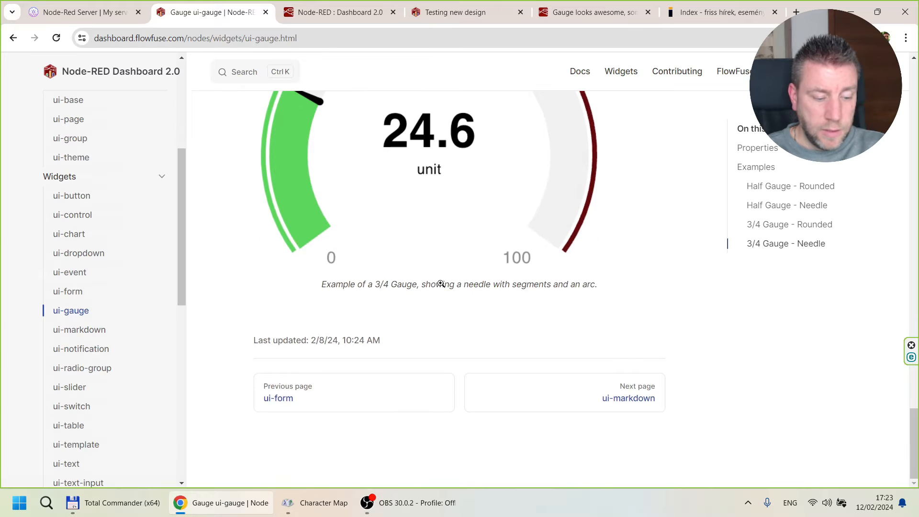
scroll(441, 284, "up", 20)
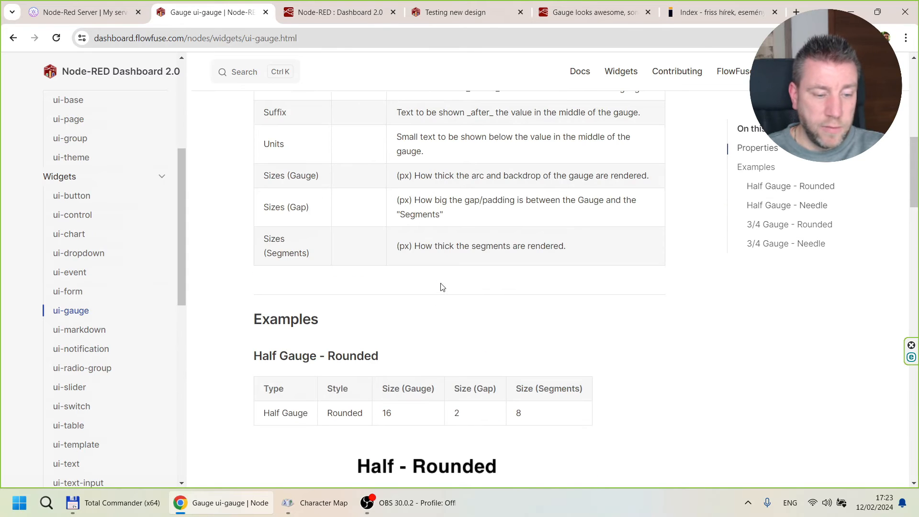
Check the live gauges, inspect how the change value function assigns msg.payload, and close it without changes.
left_click(340, 15)
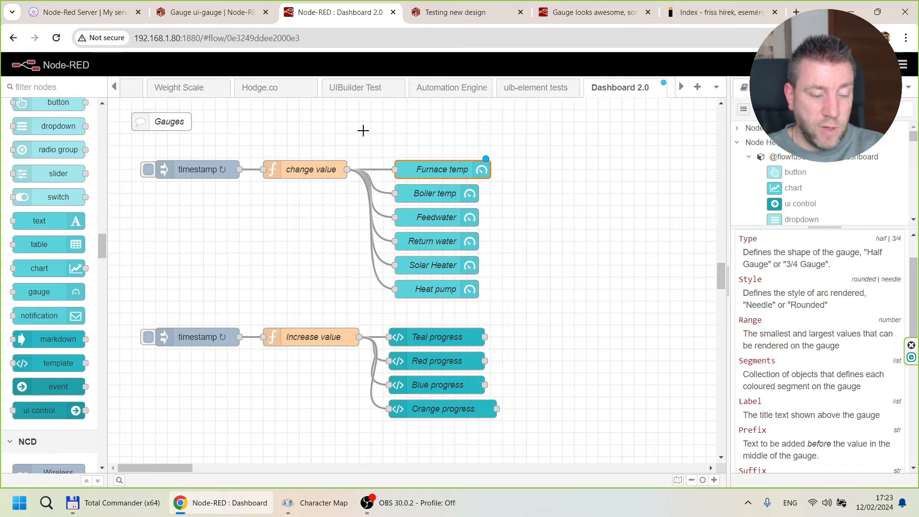
left_click(463, 13)
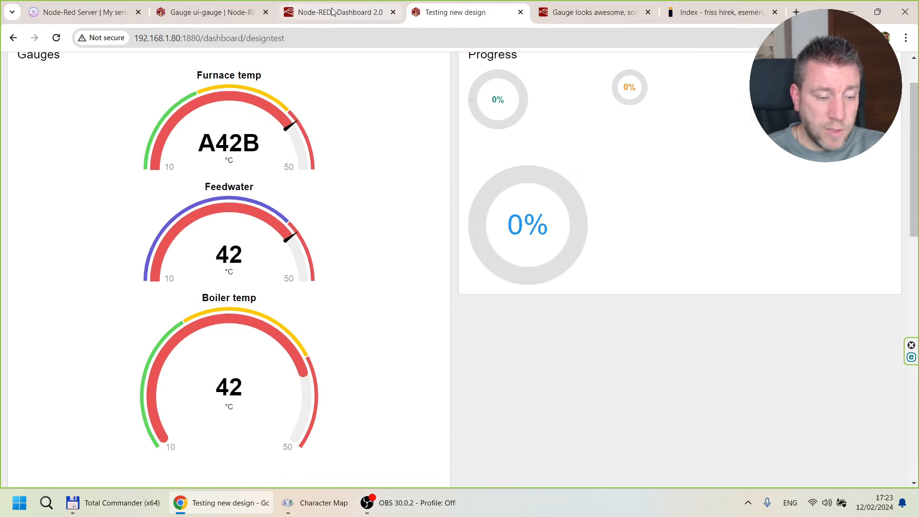
left_click(333, 12)
double_click(300, 176)
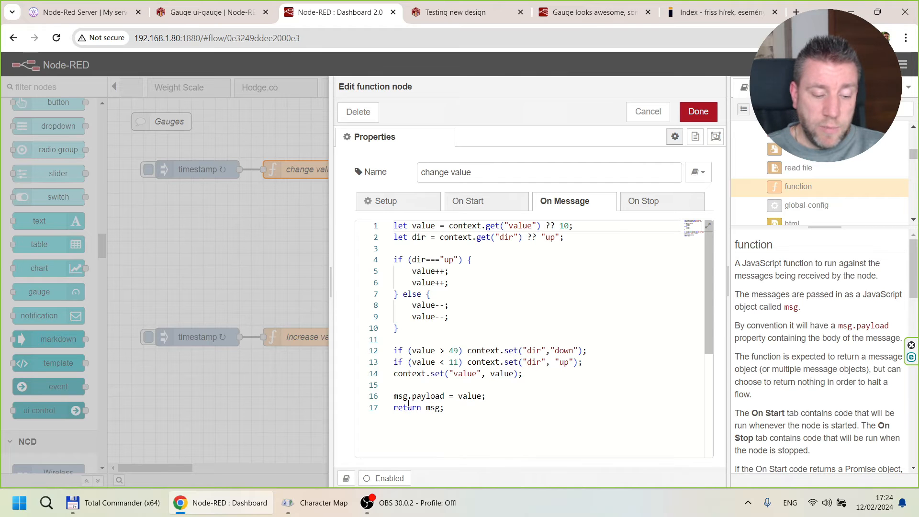
left_click_drag(393, 396, 499, 396)
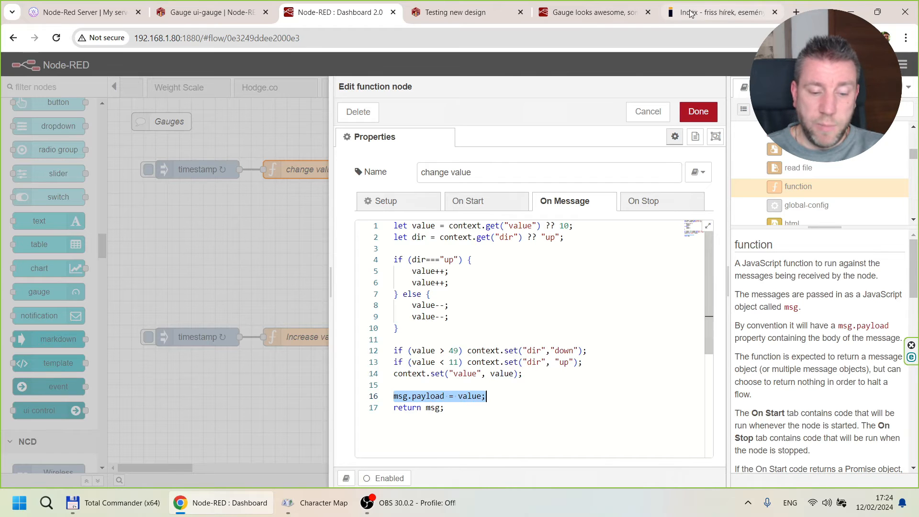
left_click(647, 111)
Inspect the Furnace temp gauge's units and its gauge, gap and segment sizes, and compare them with the live dashboard.
double_click(428, 162)
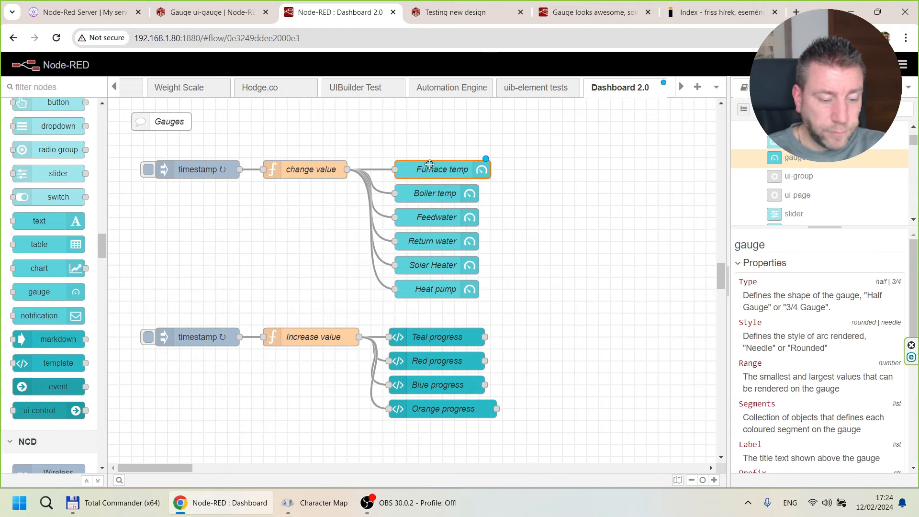
scroll(383, 292, "down", 7)
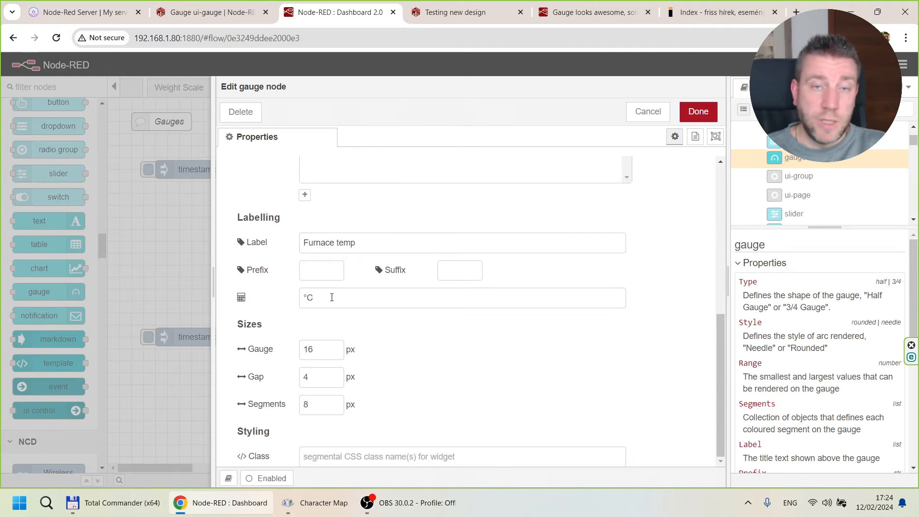
left_click_drag(337, 302, 277, 288)
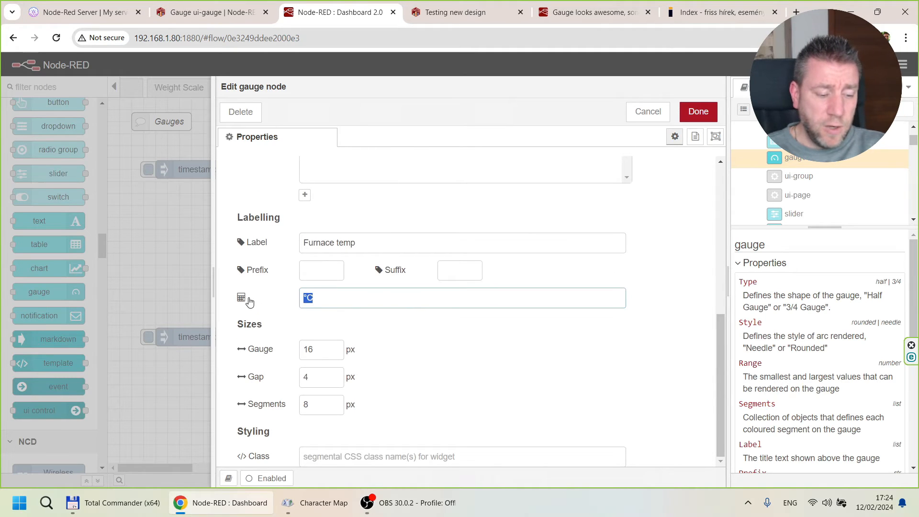
left_click(333, 355)
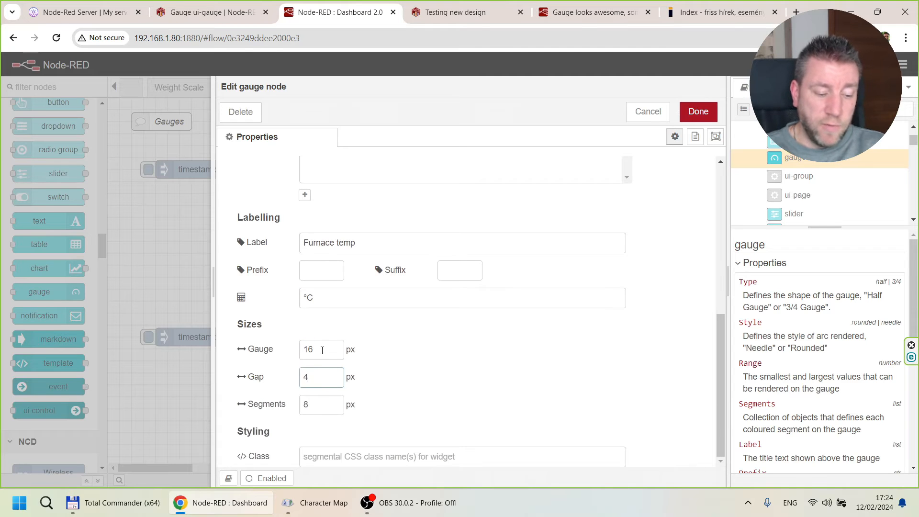
left_click(455, 12)
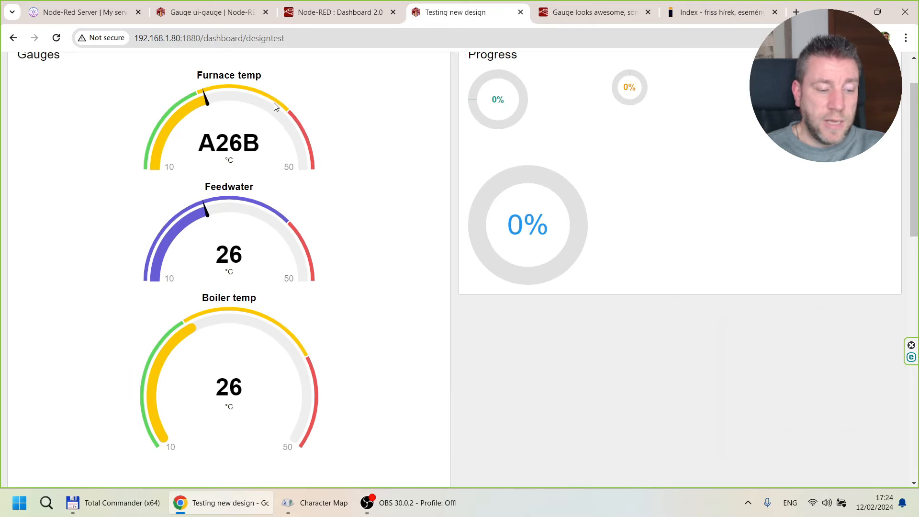
Check the CSS class option, keep the Furnace temp gauge's prefix and suffix empty, close its settings and deploy the flow.
left_click(336, 12)
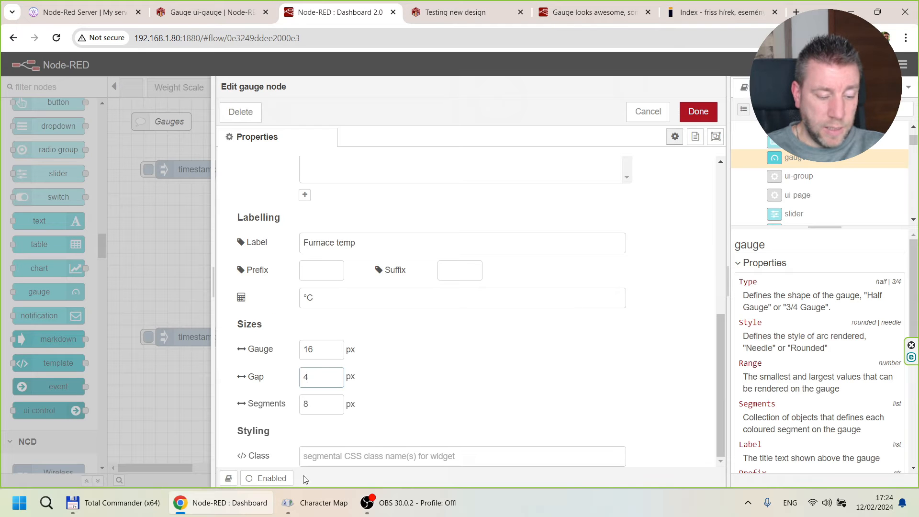
left_click(389, 458)
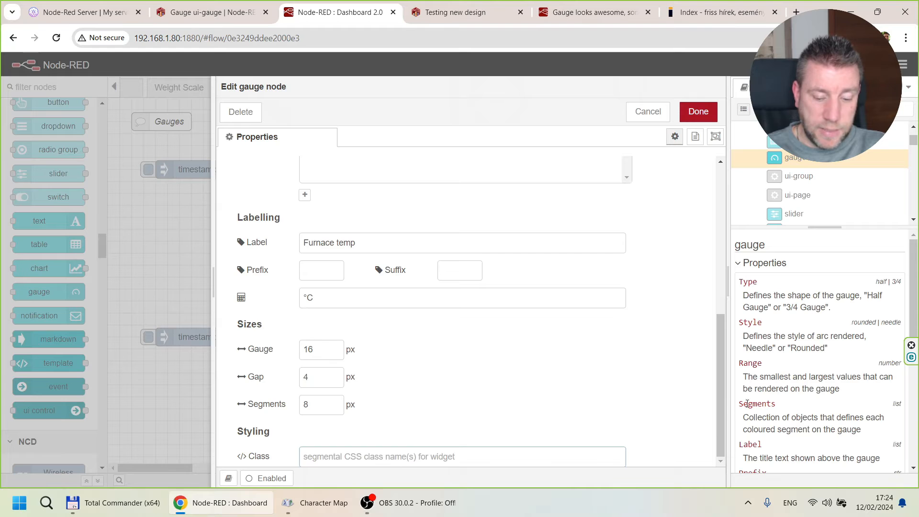
left_click_drag(716, 432, 669, 302)
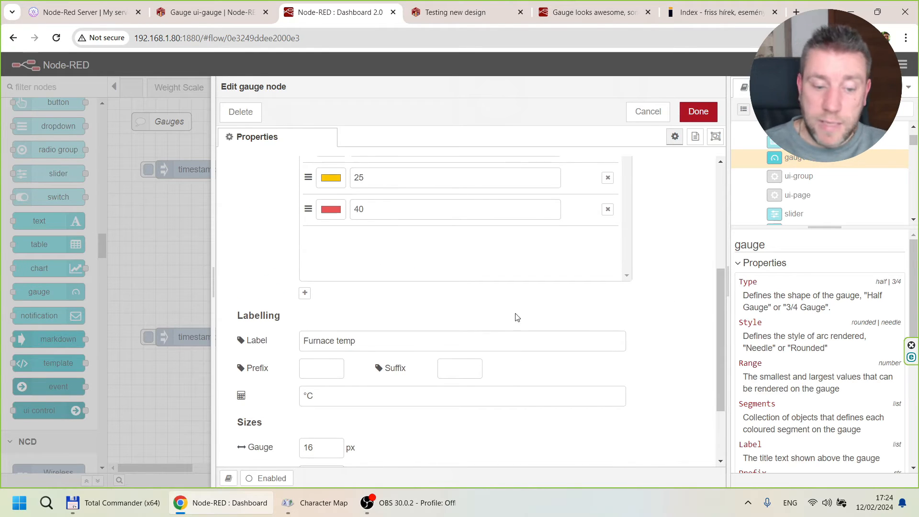
left_click(642, 110)
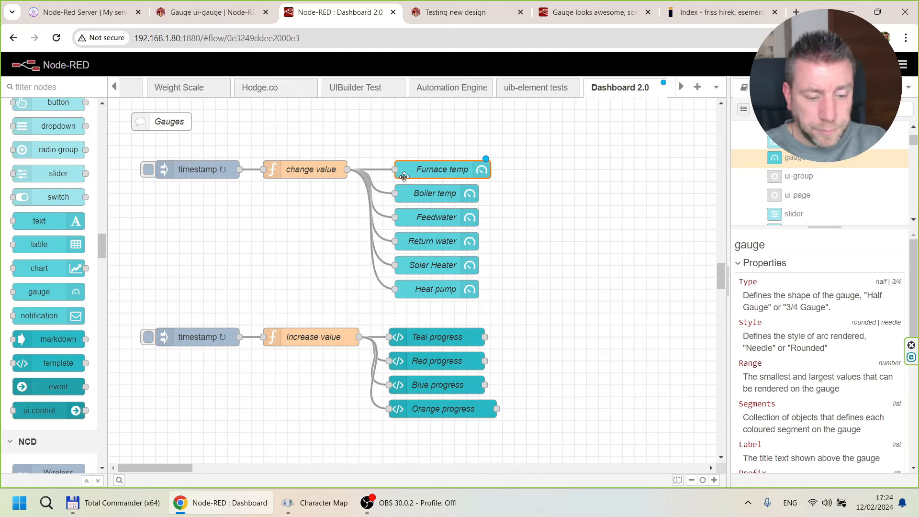
left_click(440, 10)
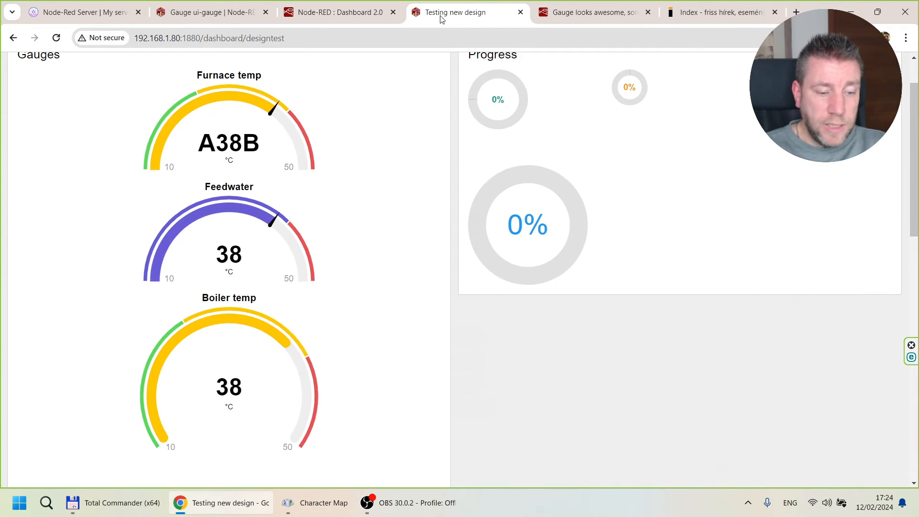
left_click(360, 12)
left_click(838, 64)
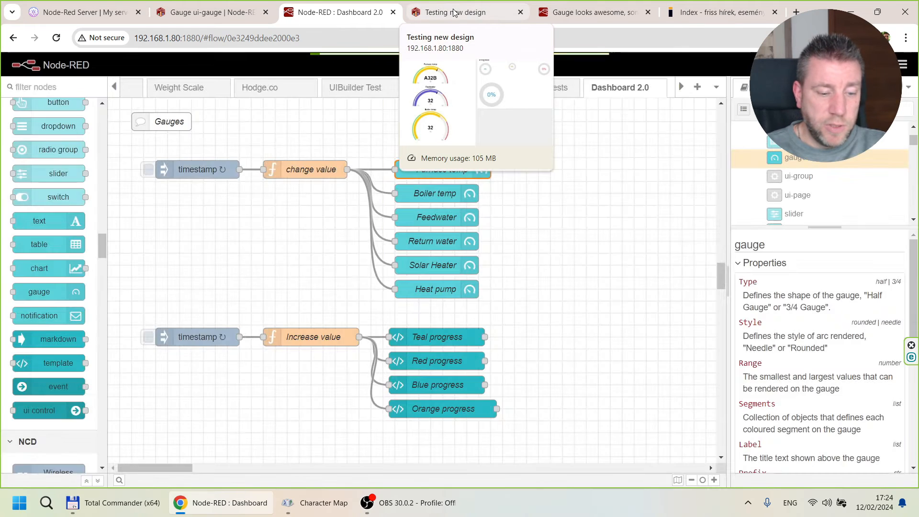
Examine the Furnace temp, Feedwater, Boiler temp, Return water, Solar Heater and Heat pump gauges on the live dashboard.
left_click(454, 13)
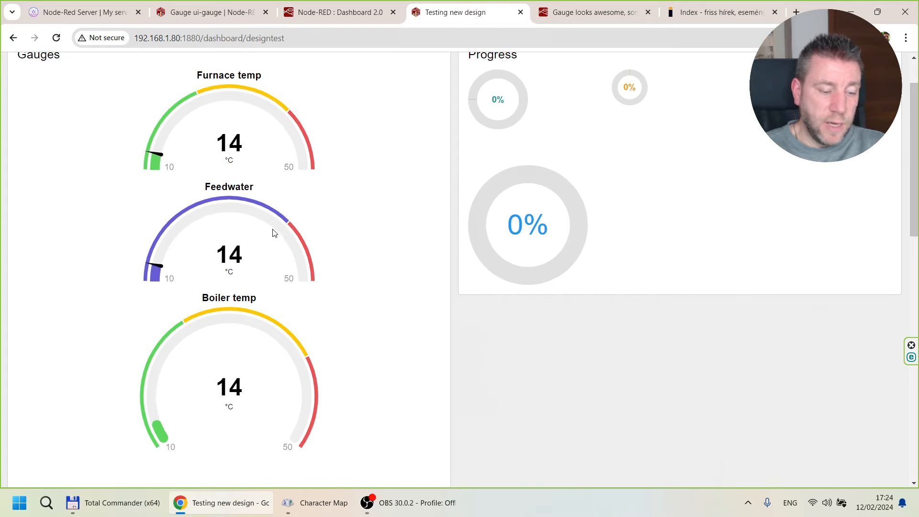
scroll(319, 247, "down", 2)
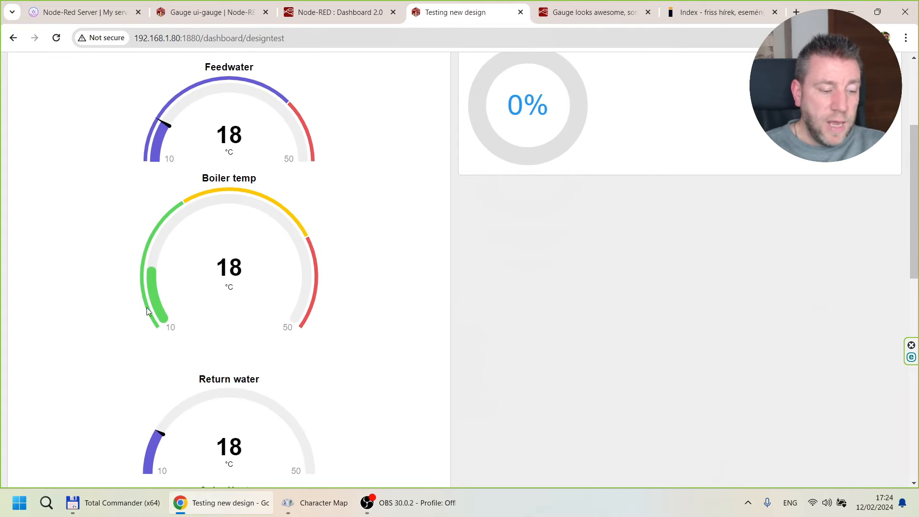
scroll(266, 154, "up", 3)
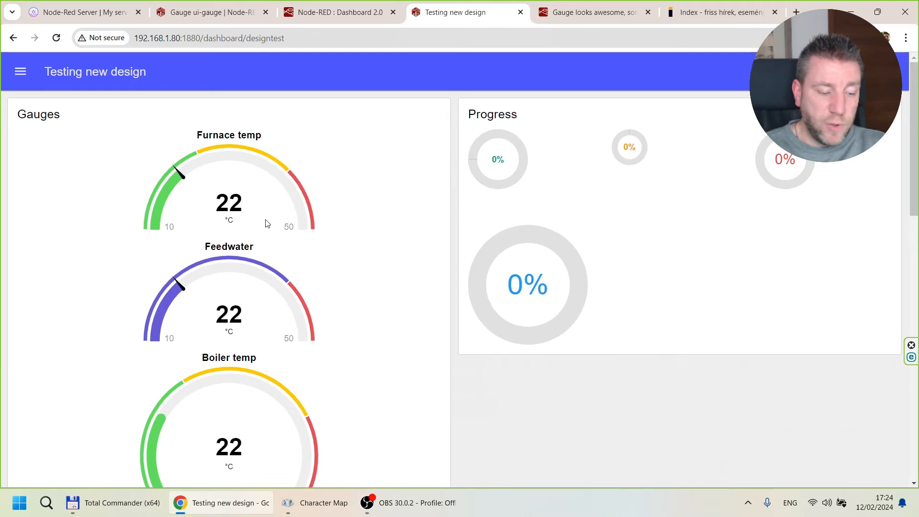
scroll(265, 221, "down", 4)
scroll(287, 283, "down", 3)
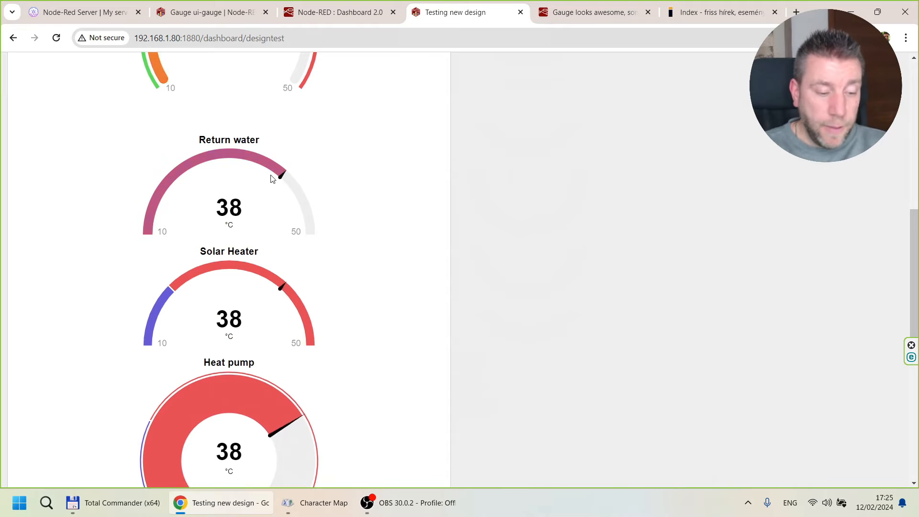
Inspect the Return water gauge's segments and its gauge, gap and segment sizes, and compare them with its live display.
left_click(354, 11)
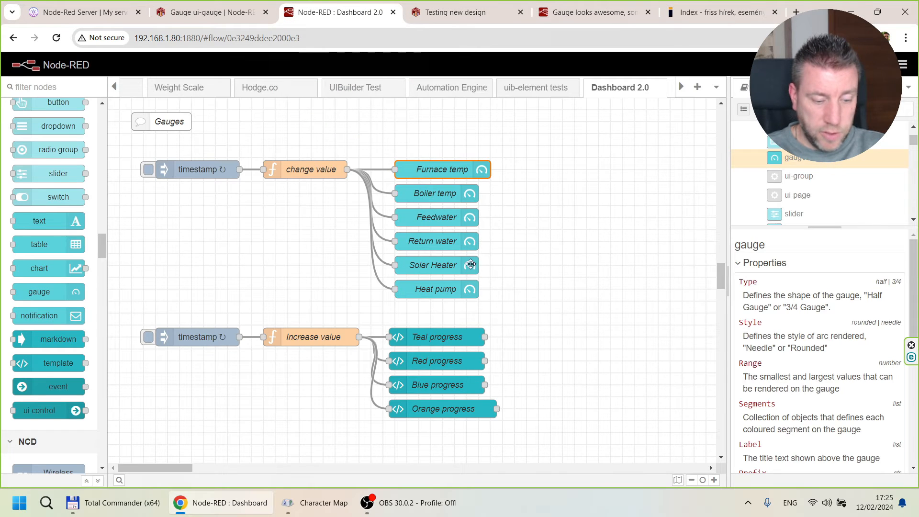
double_click(441, 240)
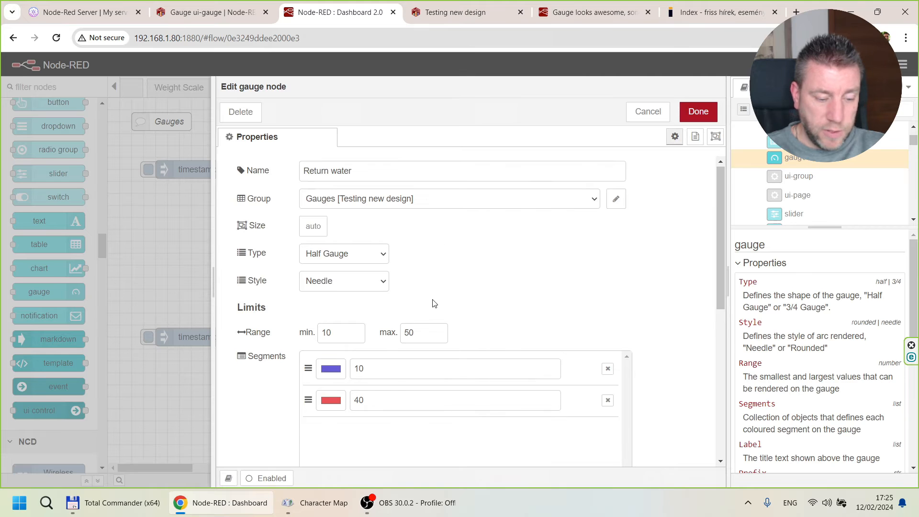
scroll(434, 302, "down", 5)
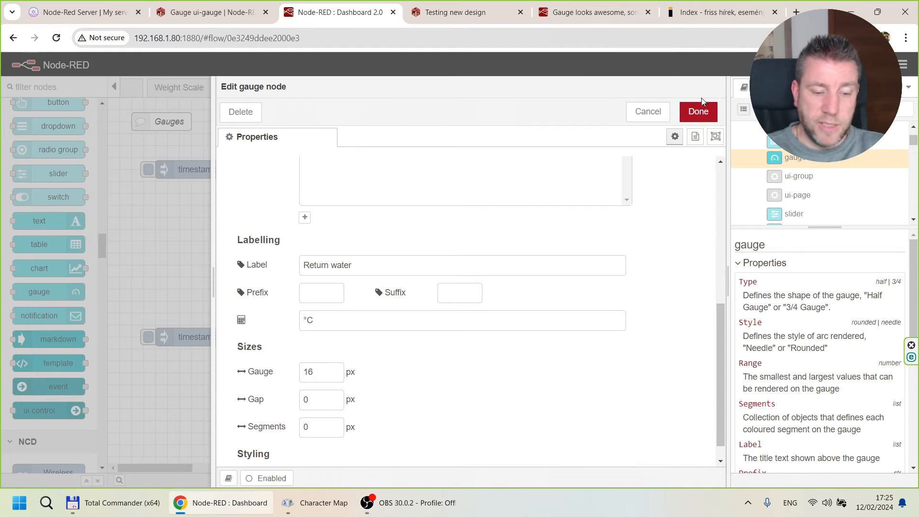
left_click(641, 111)
left_click(455, 12)
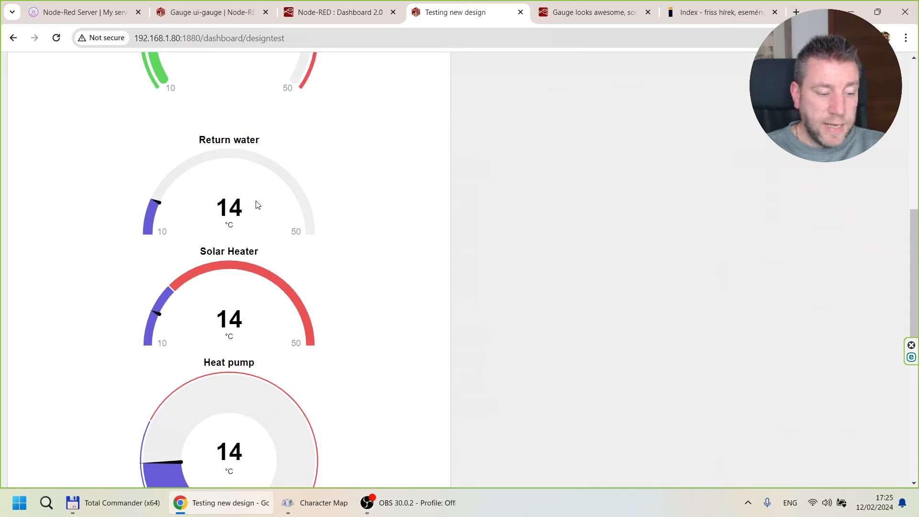
scroll(256, 205, "down", 3)
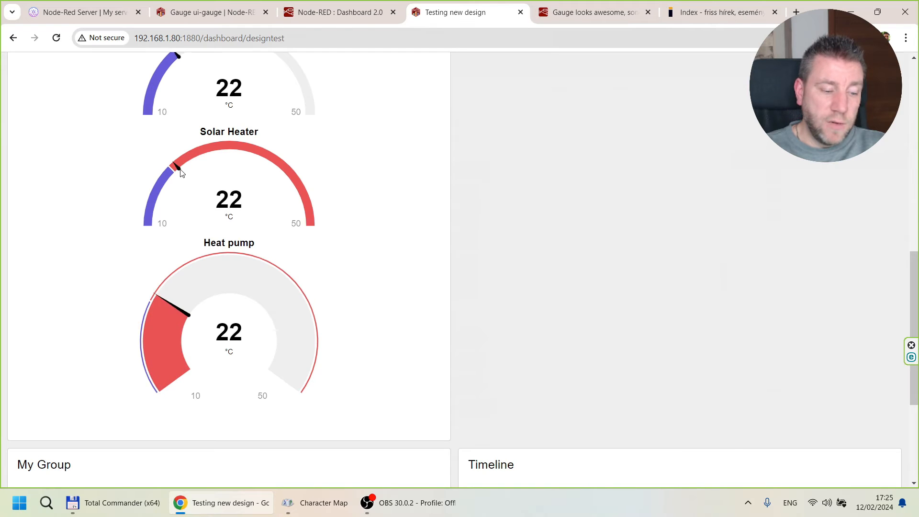
Inspect the Solar Heater gauge's gauge, gap and segment sizes, and compare its live look with the other dashboard gauges.
left_click(335, 12)
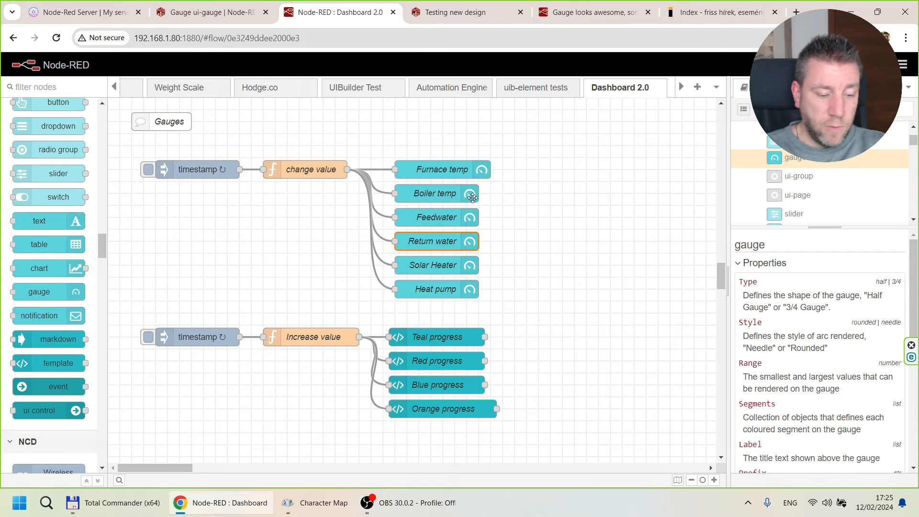
double_click(426, 263)
scroll(425, 267, "down", 5)
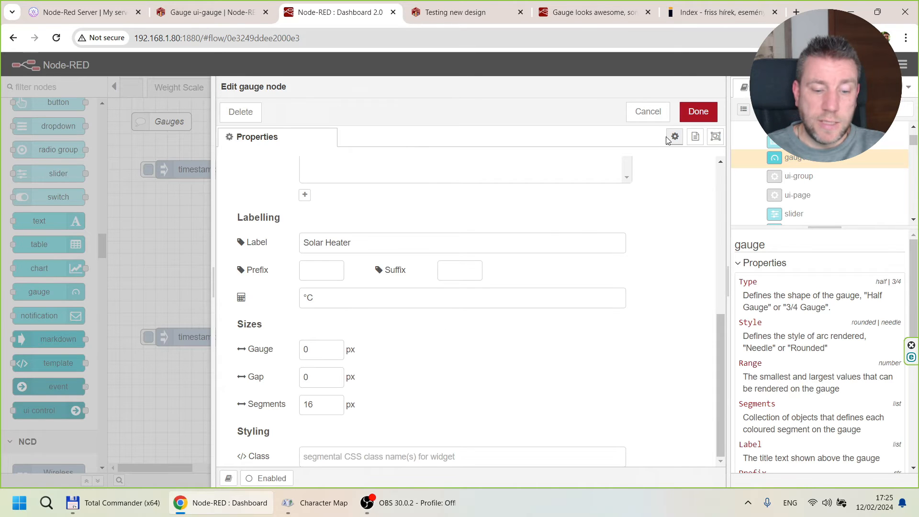
left_click(647, 111)
left_click(432, 14)
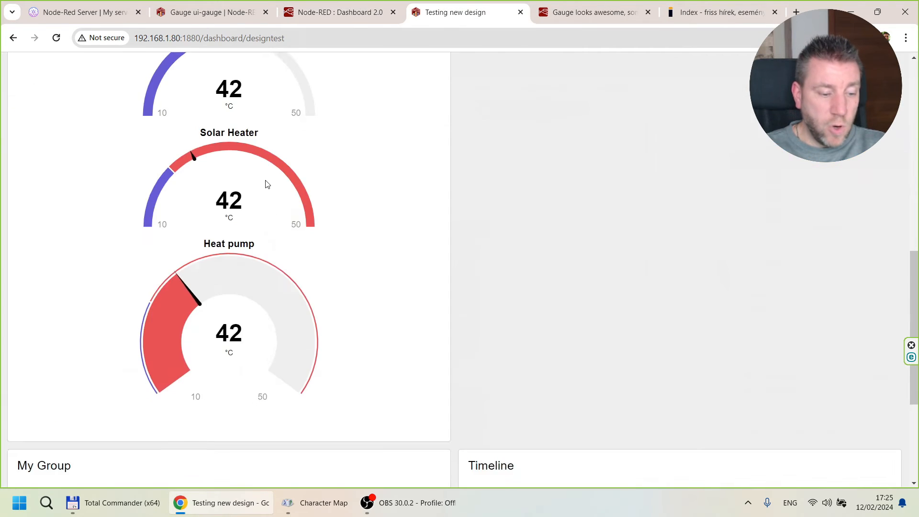
scroll(266, 184, "up", 10)
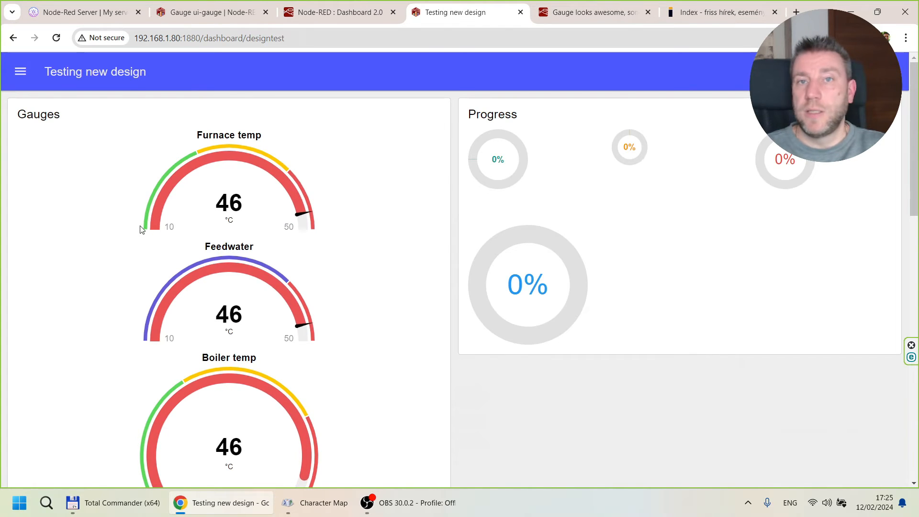
scroll(263, 247, "down", 6)
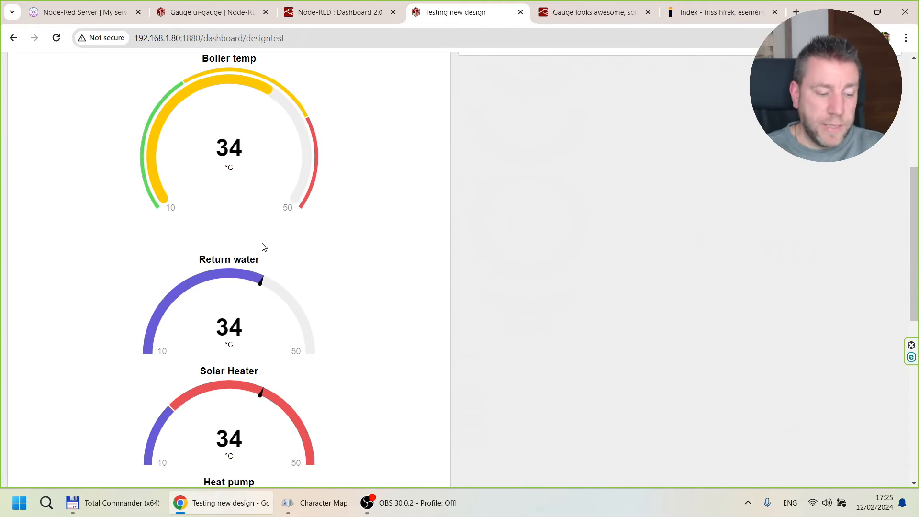
scroll(262, 247, "down", 6)
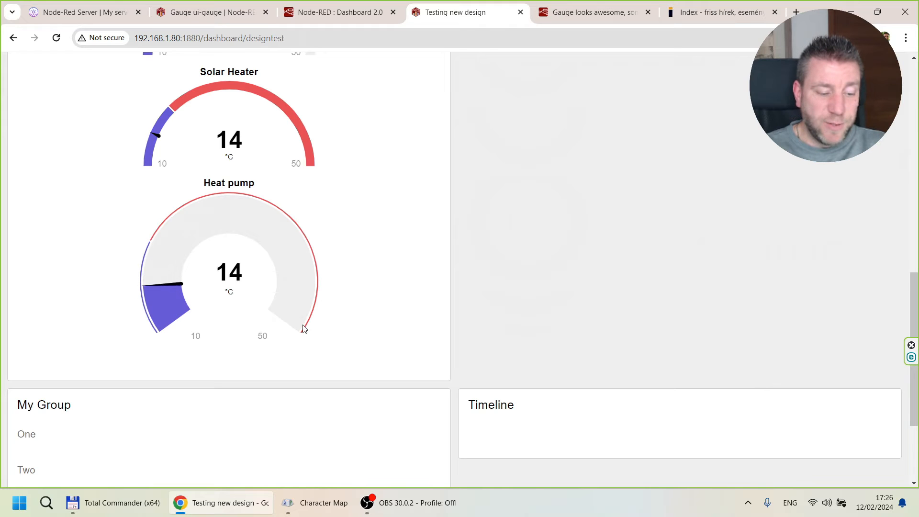
Review the Heat pump gauge's sizes, set its style to Rounded and deploy the flow.
left_click(337, 12)
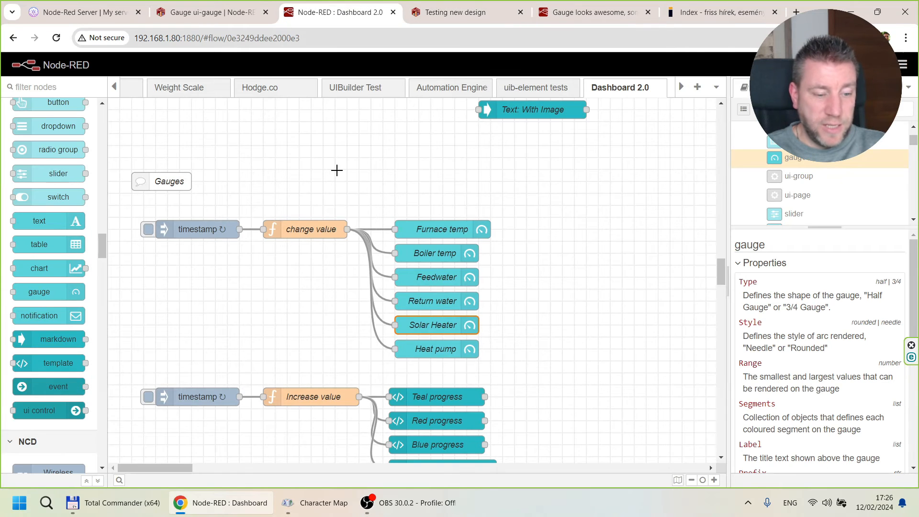
scroll(340, 215, "down", 3)
double_click(428, 172)
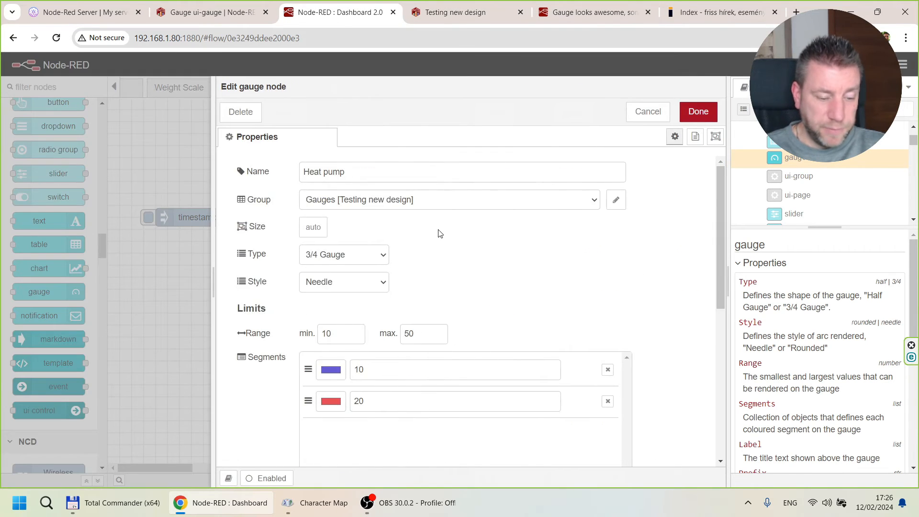
scroll(433, 254, "down", 5)
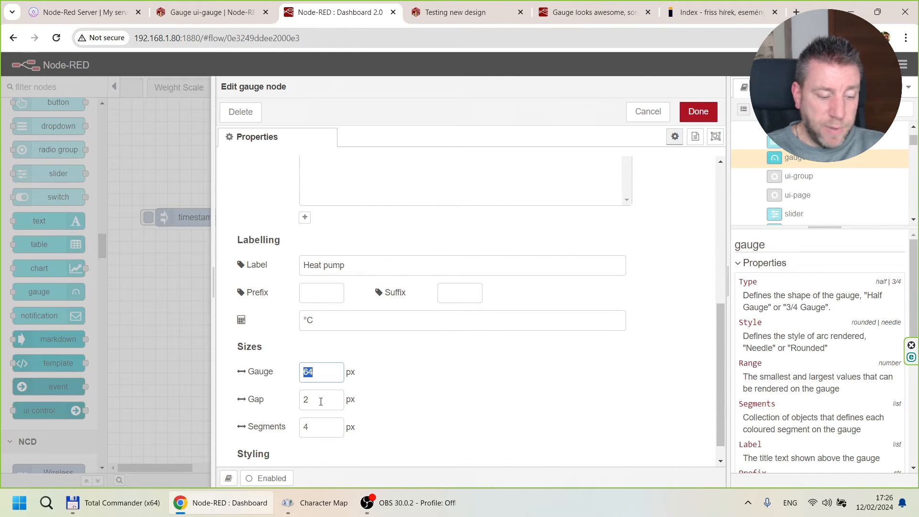
scroll(317, 368, "up", 5)
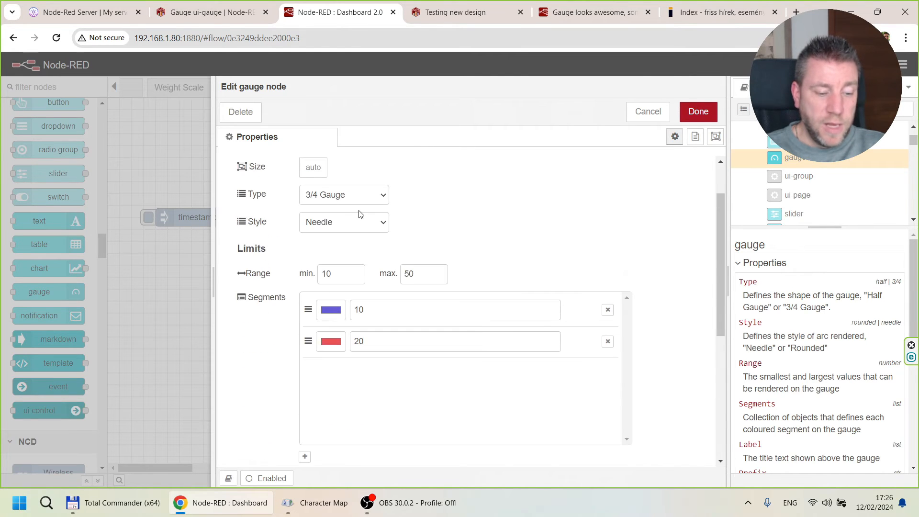
left_click(353, 224)
left_click(331, 249)
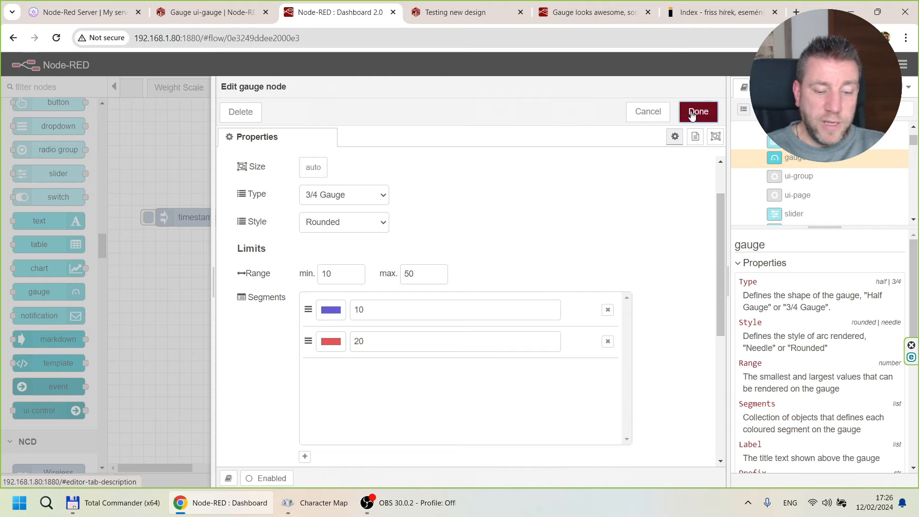
left_click(698, 111)
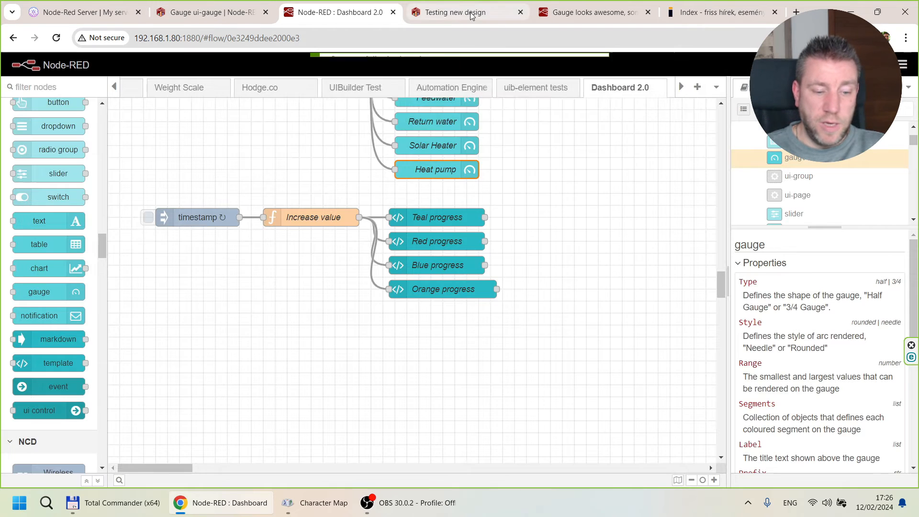
left_click(564, 109)
Examine the rounded Heat pump gauge on the live dashboard alongside the other gauges.
left_click(454, 17)
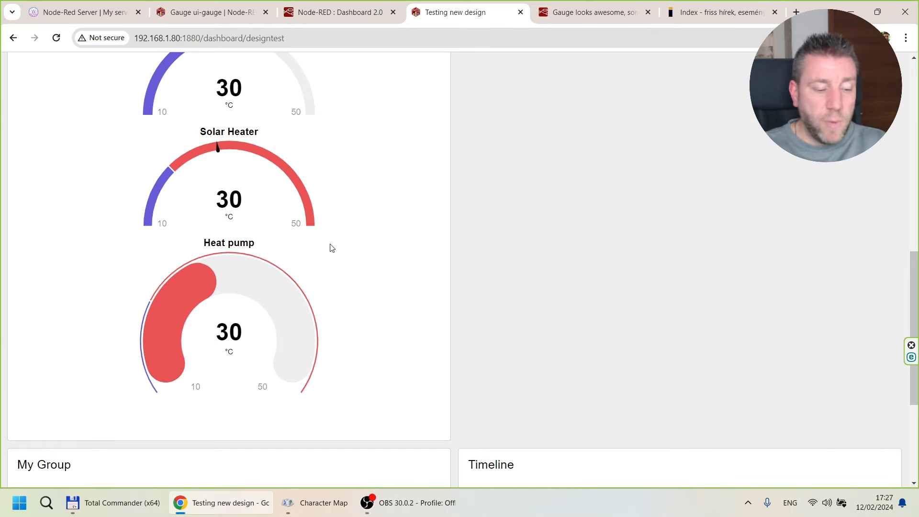
scroll(331, 247, "down", 4)
scroll(330, 247, "up", 4)
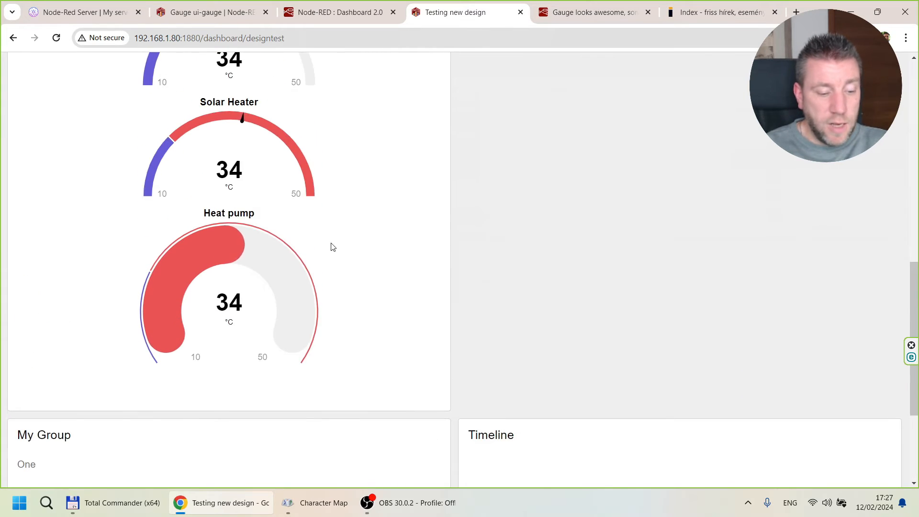
scroll(333, 247, "up", 9)
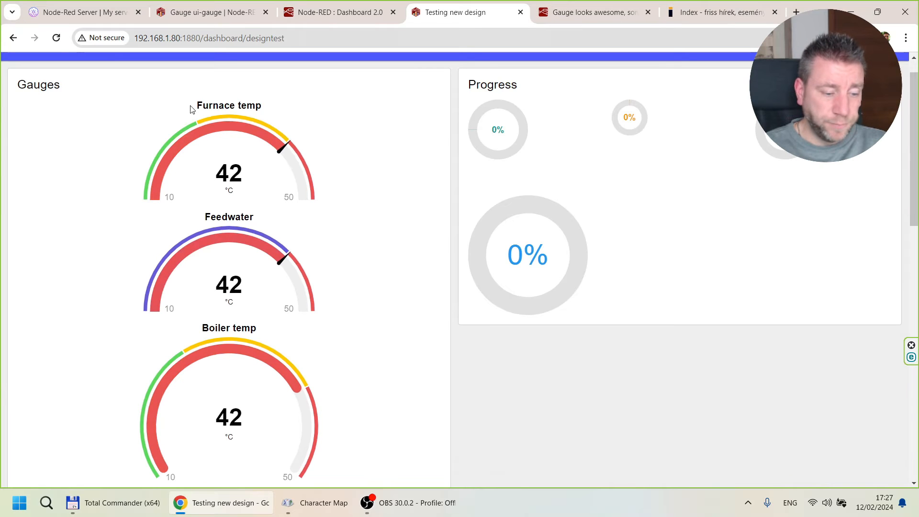
scroll(205, 126, "down", 5)
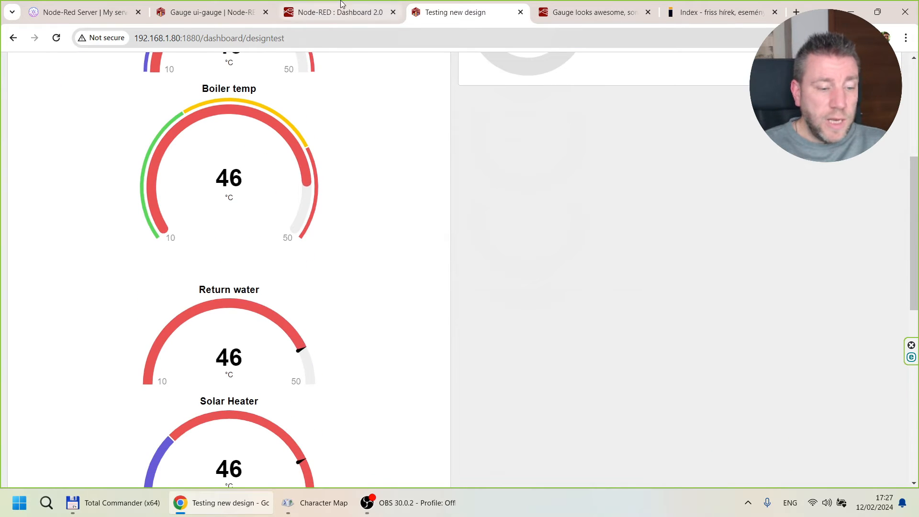
Set the Furnace temp gauge's widget size to 2 x 2 in the Dashboard 2.0 flow.
left_click(365, 13)
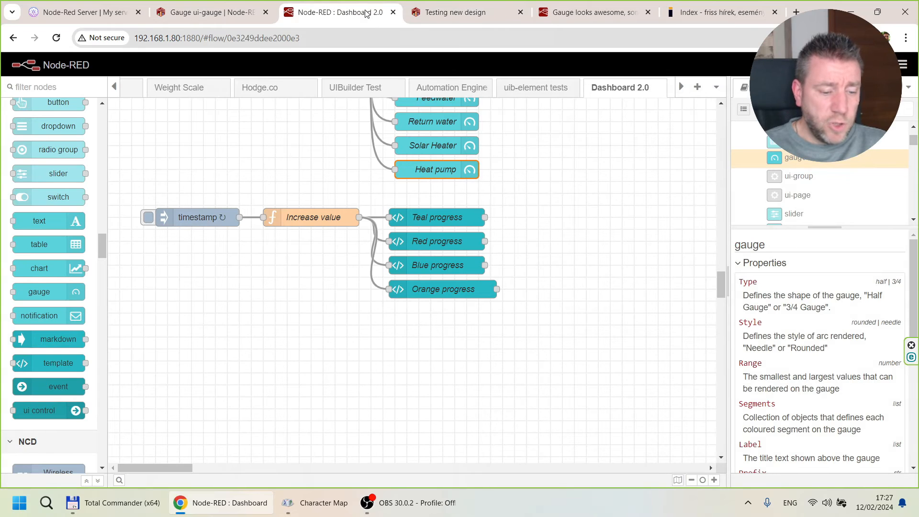
scroll(325, 203, "up", 3)
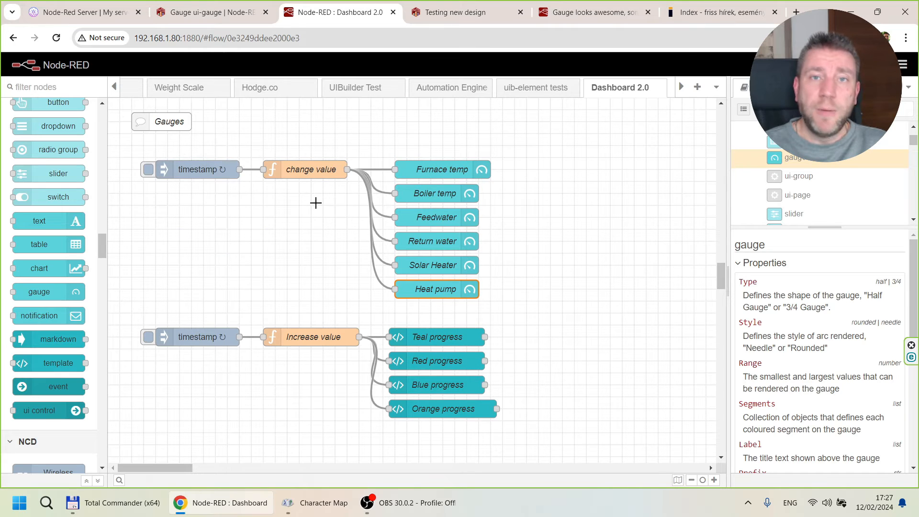
double_click(455, 175)
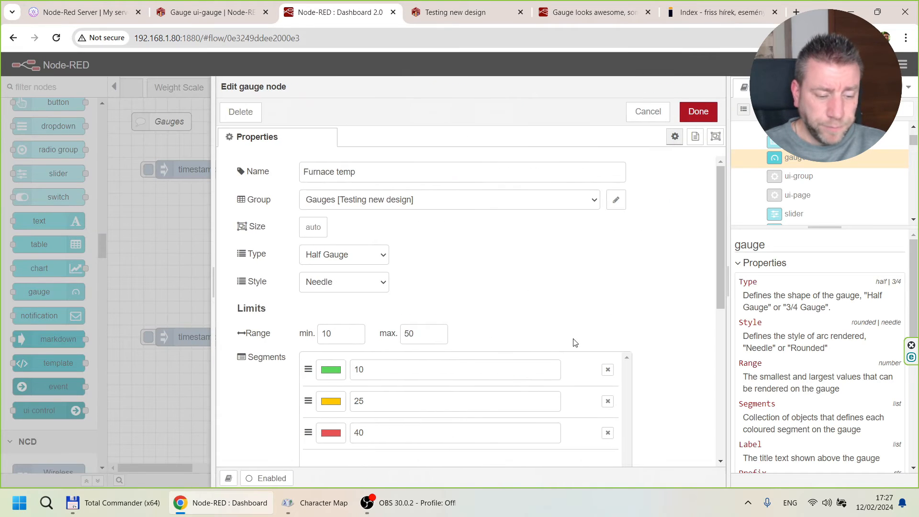
left_click(314, 227)
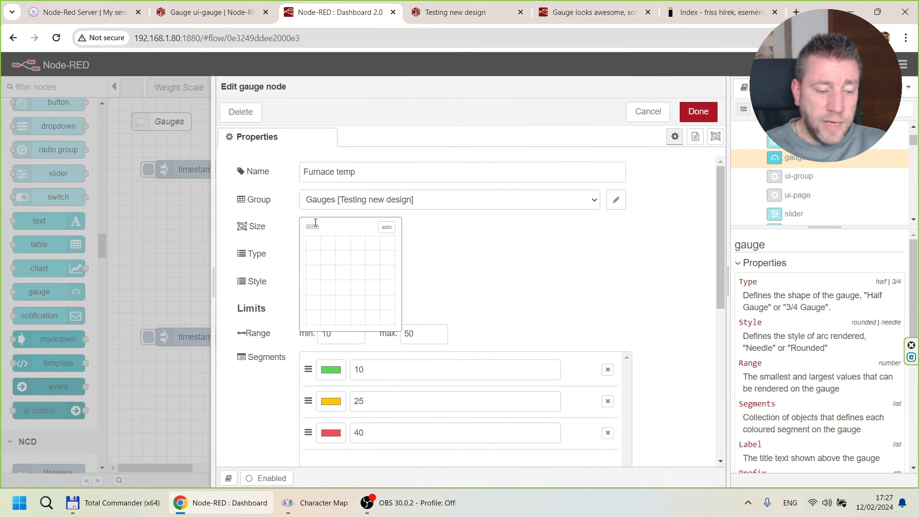
left_click(330, 263)
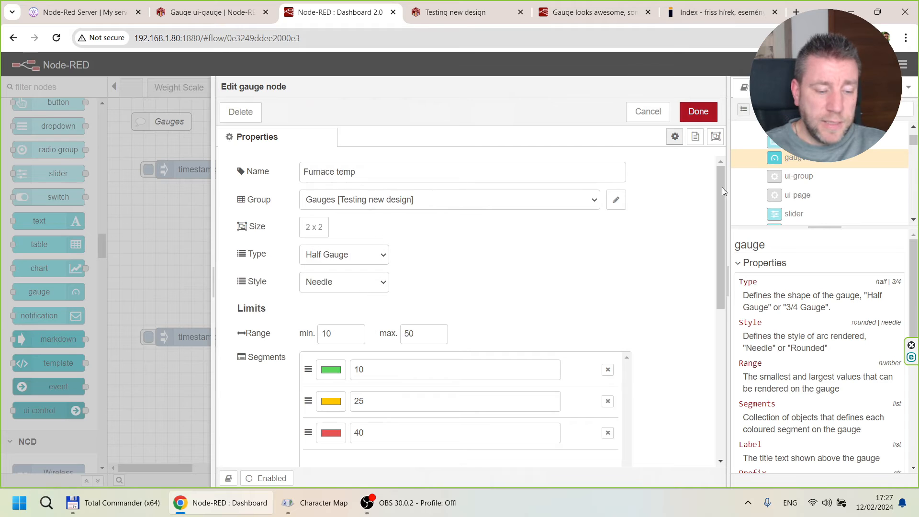
left_click(696, 113)
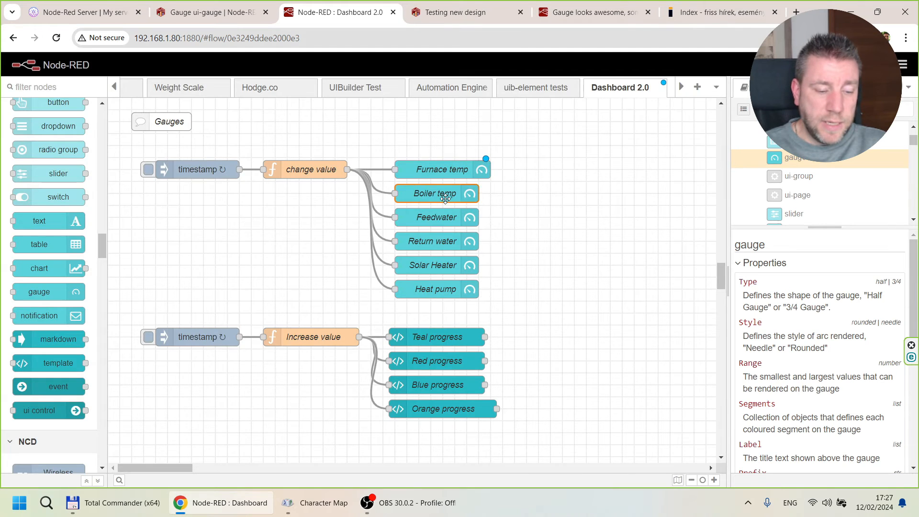
Set the Boiler temp gauge's widget size to 2 x 2.
double_click(443, 194)
left_click(307, 234)
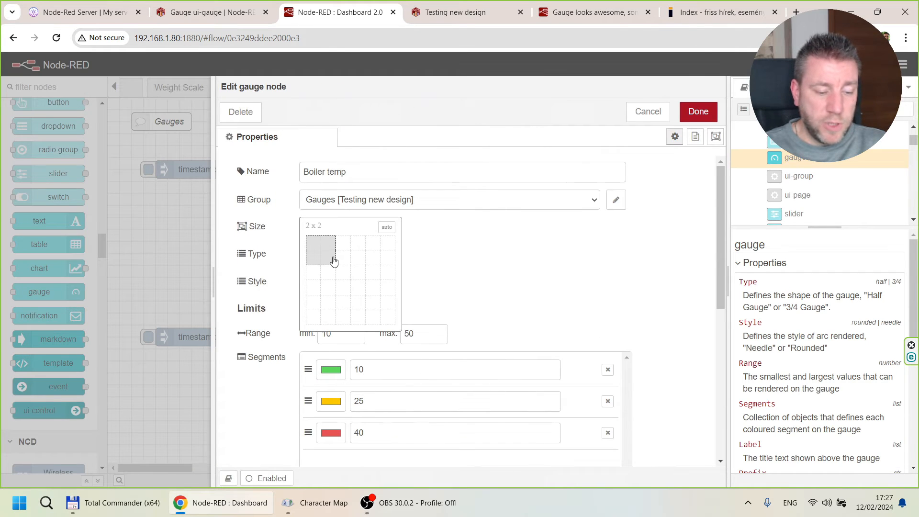
left_click(331, 262)
left_click(696, 112)
Set the Feedwater gauge's widget size to 2 x 2 and deploy the flow to check the live dashboard.
double_click(433, 217)
left_click(312, 229)
left_click(332, 262)
left_click(698, 111)
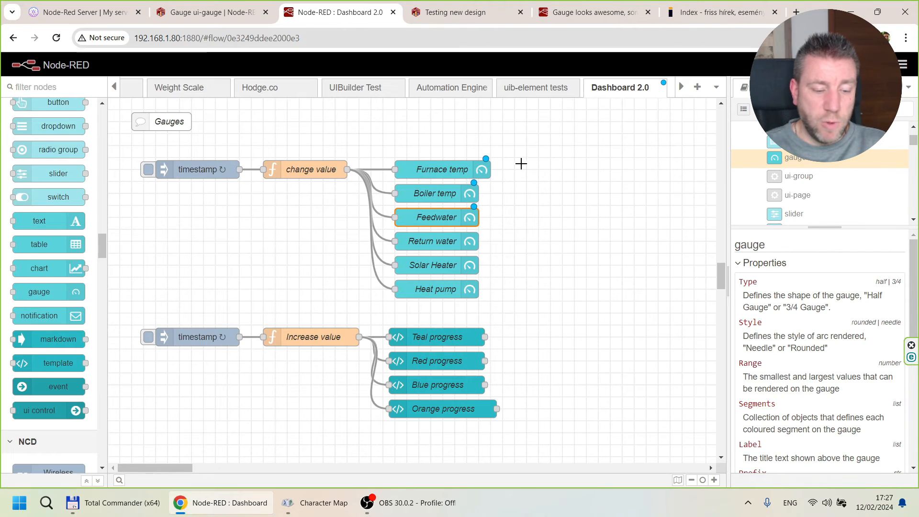
key("ctrl+d")
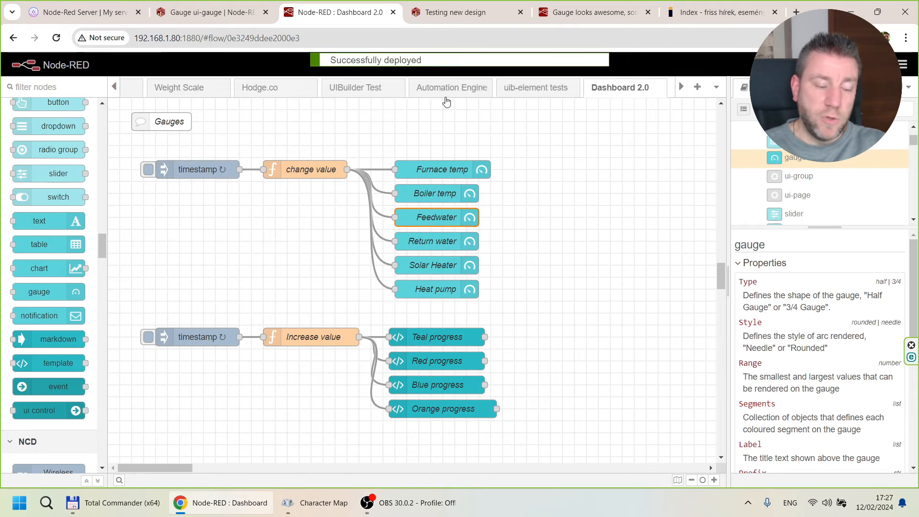
left_click(441, 6)
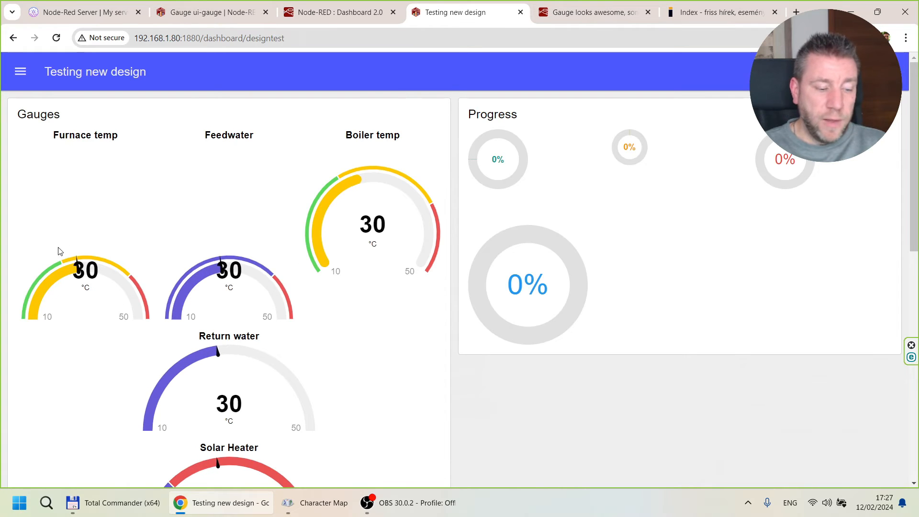
Set the Furnace temp gauge's widget size to 2 x 1 in the flow editor.
left_click(339, 12)
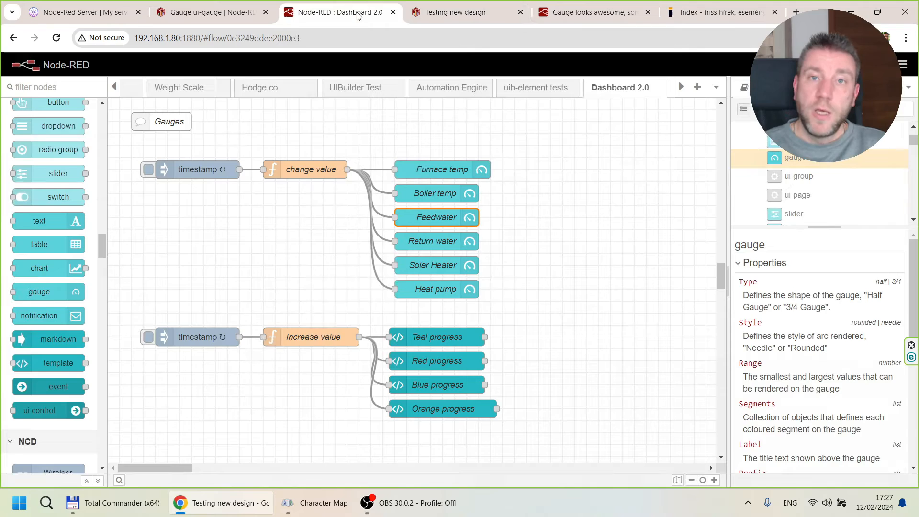
double_click(413, 173)
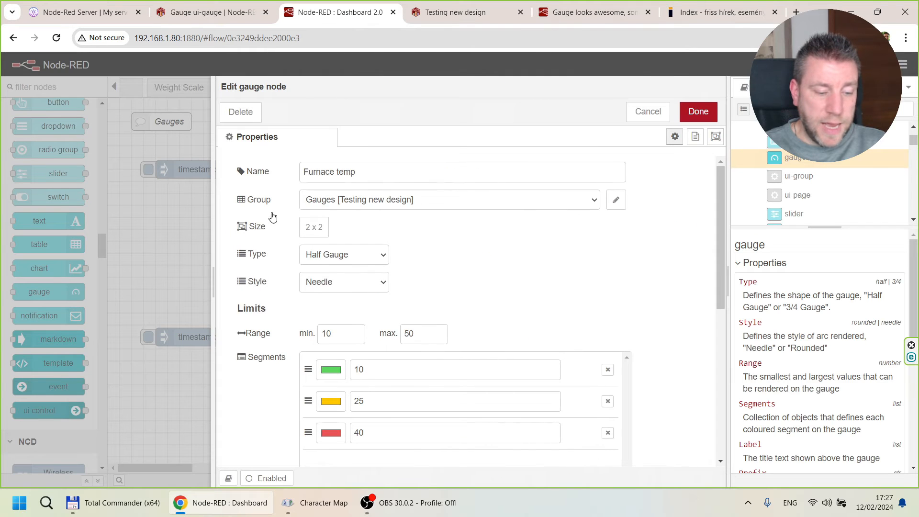
left_click(316, 226)
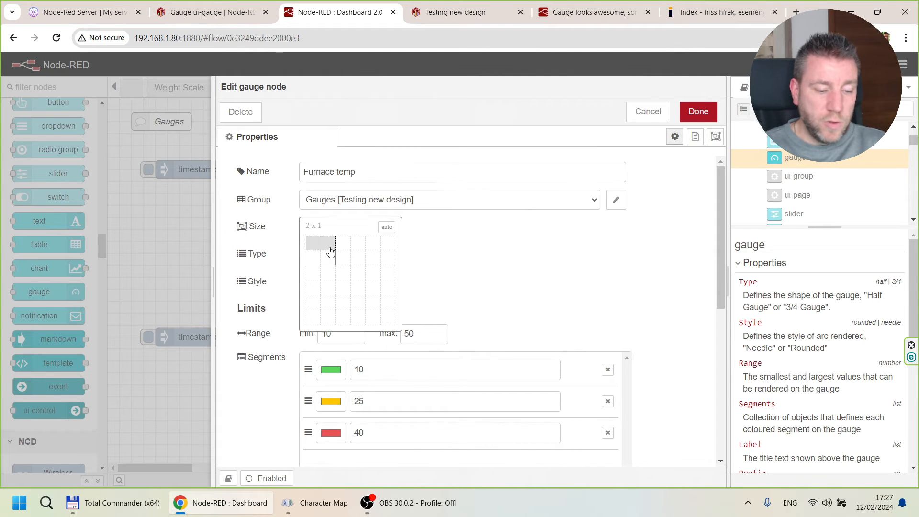
left_click(330, 250)
left_click(698, 111)
Set the Boiler temp gauge's widget size to 2 x 1 and deploy the flow, reloading the live dashboard.
double_click(437, 191)
left_click(314, 228)
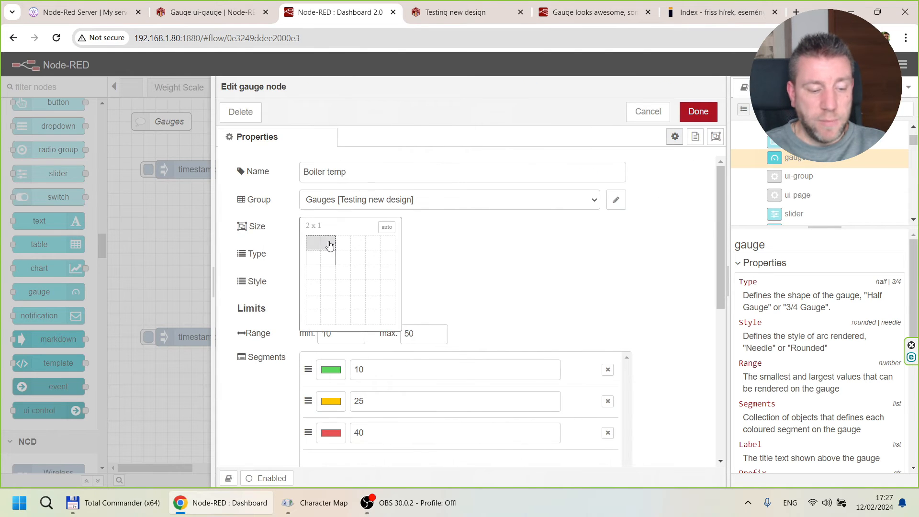
left_click(330, 251)
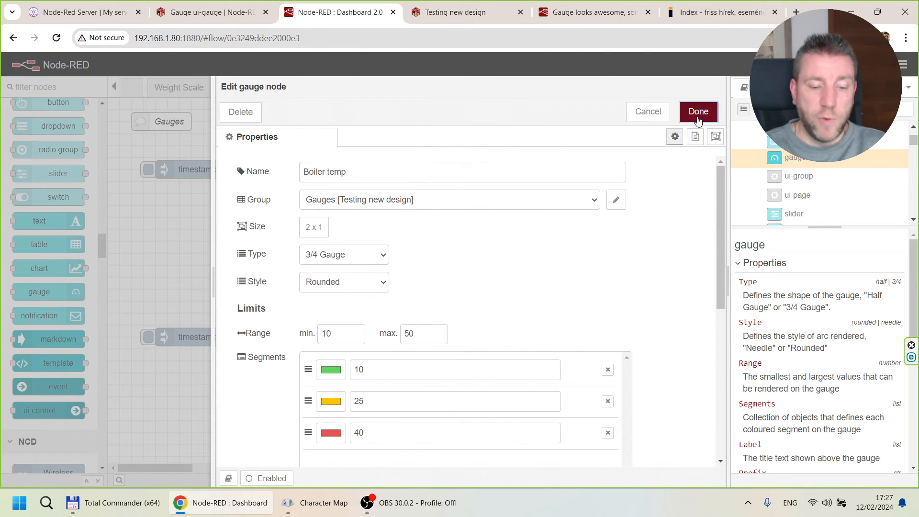
left_click(699, 111)
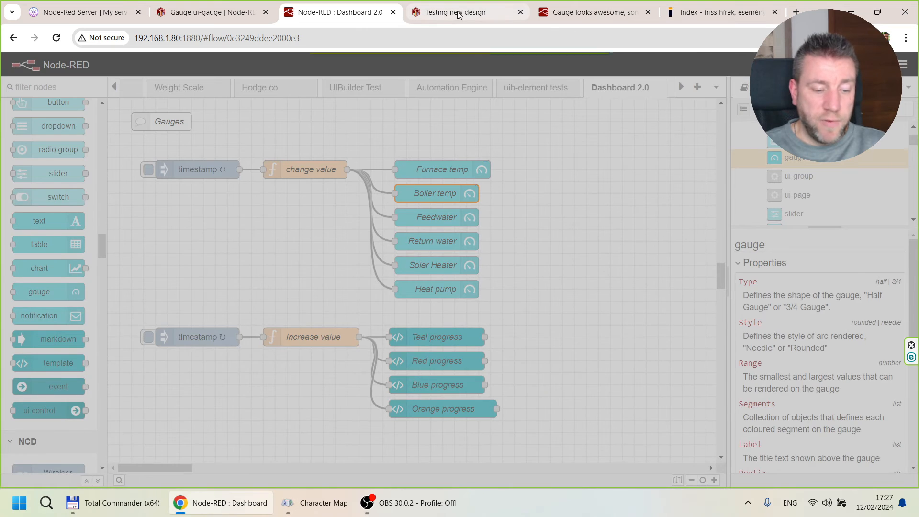
left_click(457, 13)
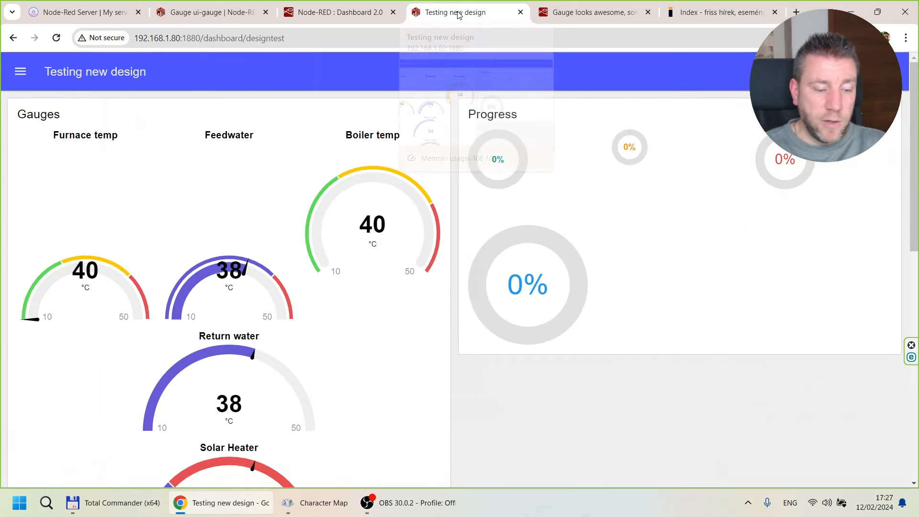
left_click(57, 38)
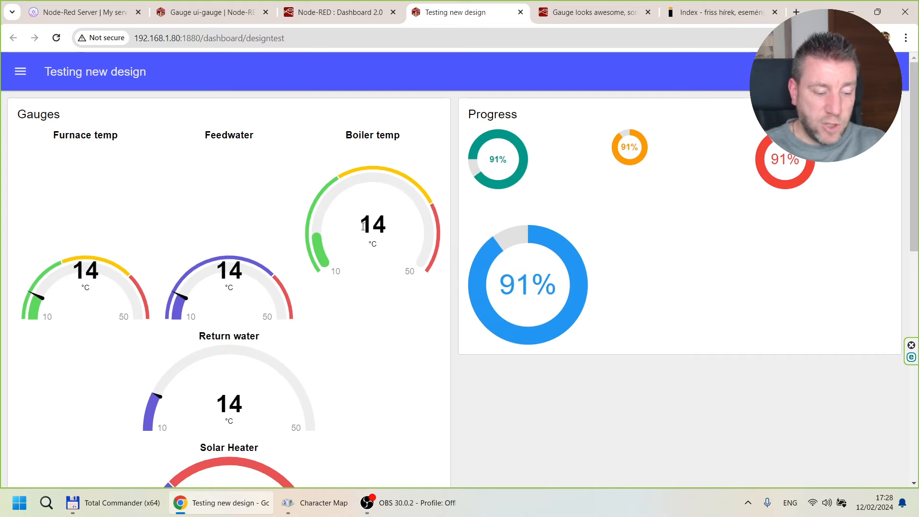
In the Dashboard 2.0 page layout, move Boiler temp below Return water within the Gauges group of Testing new design.
left_click(316, 15)
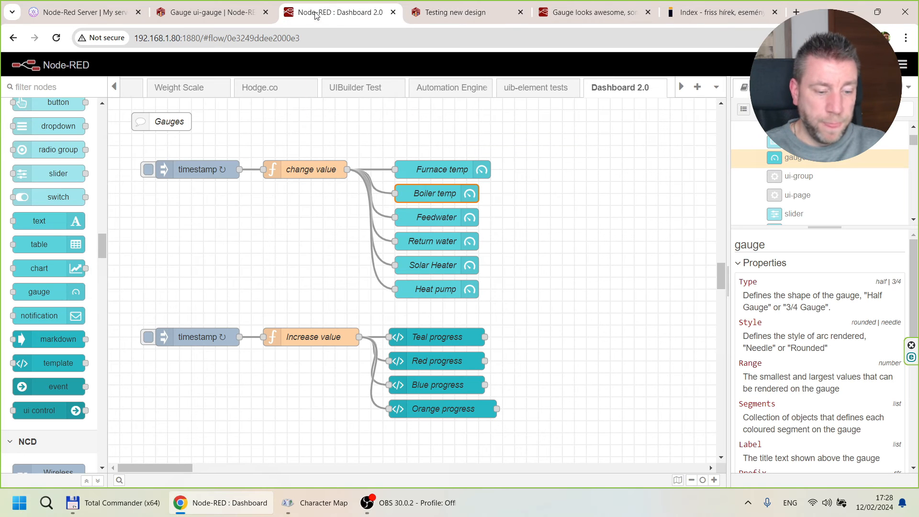
left_click(908, 91)
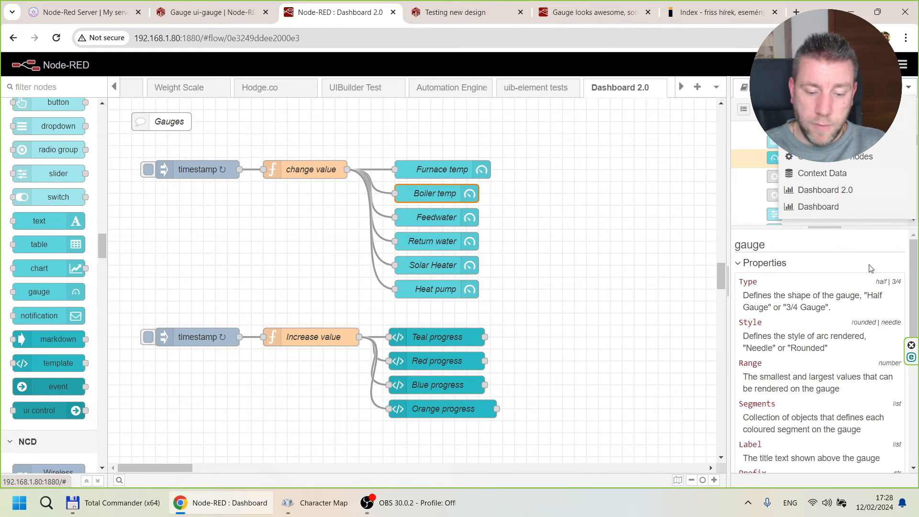
left_click(818, 191)
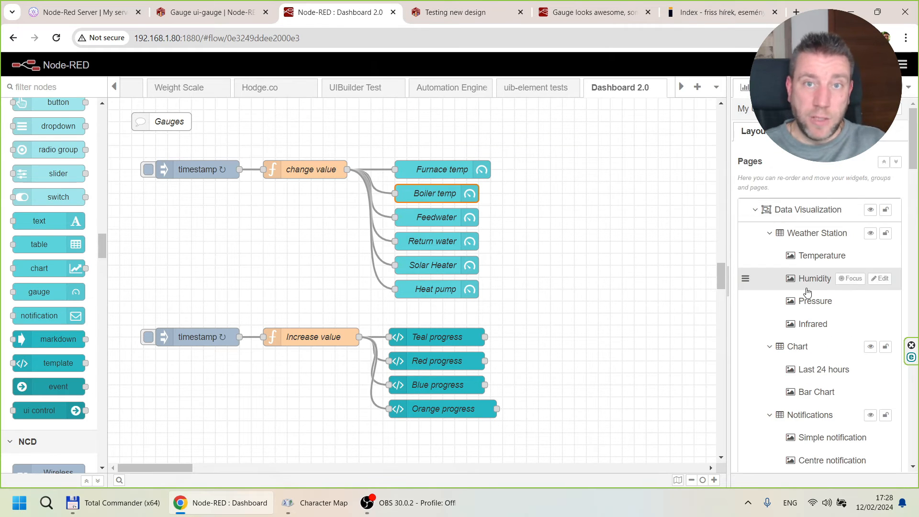
scroll(800, 290, "down", 15)
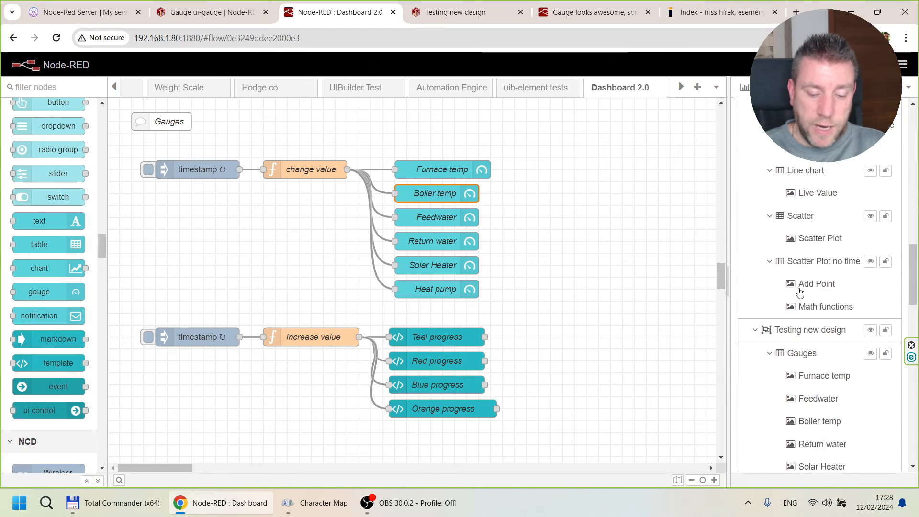
scroll(797, 291, "down", 5)
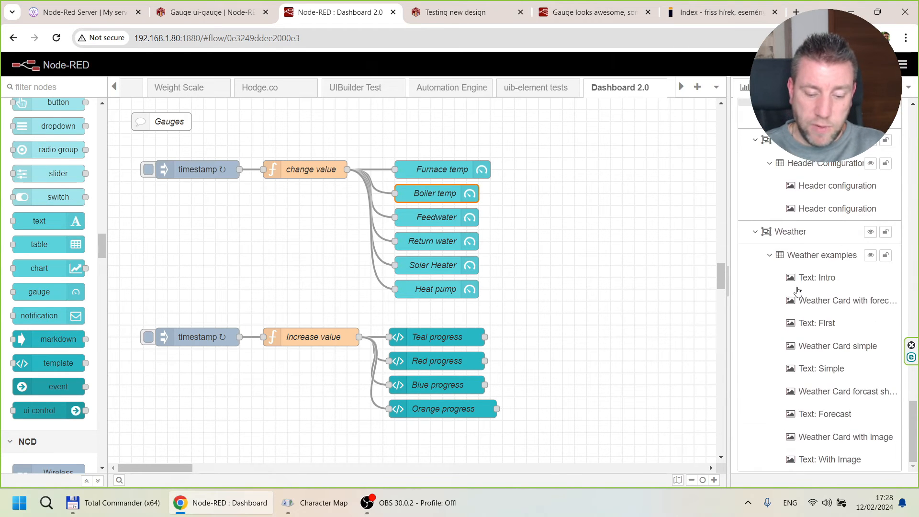
scroll(797, 291, "up", 10)
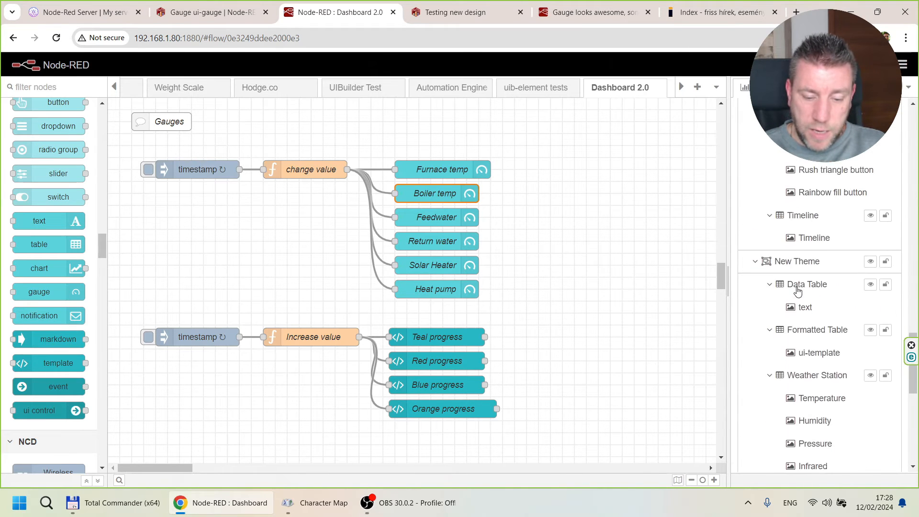
scroll(797, 291, "down", 4)
scroll(796, 291, "up", 9)
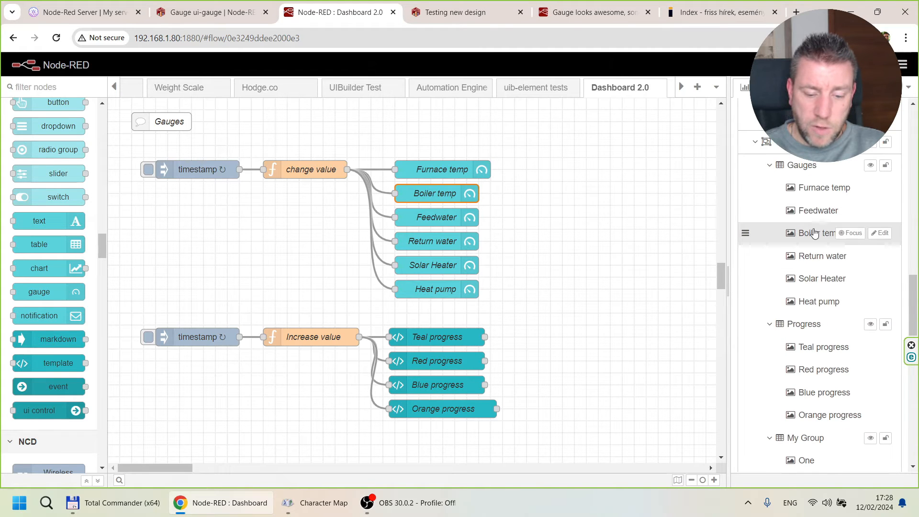
left_click_drag(814, 236, 814, 258)
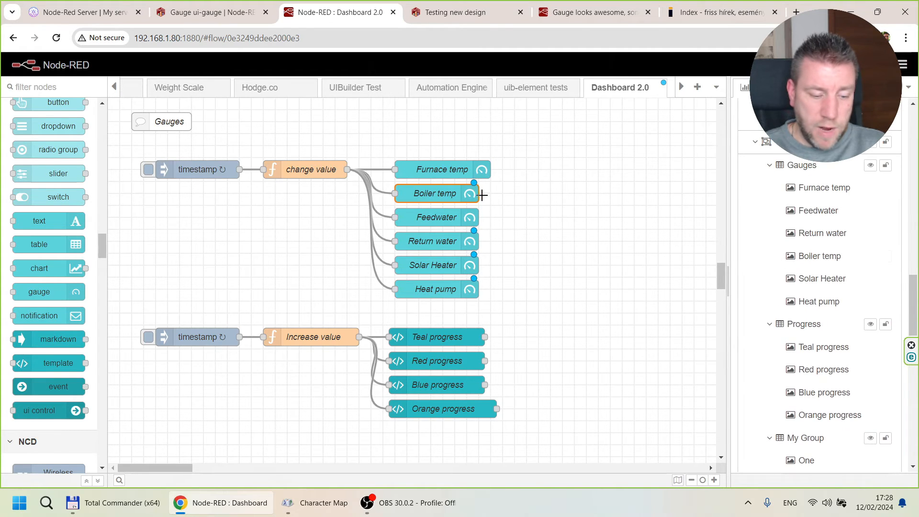
Set the Return water gauge's widget size to 2 x 1 and deploy the flow.
double_click(422, 239)
left_click(314, 226)
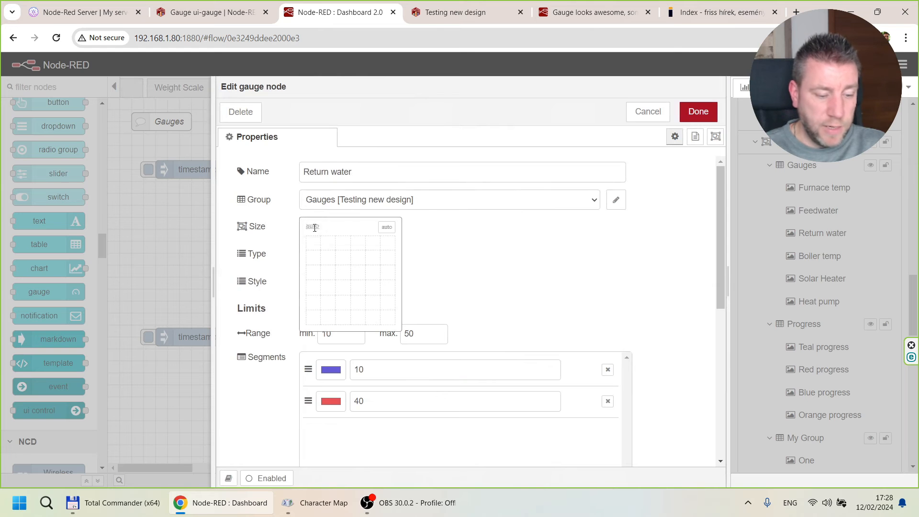
left_click(325, 248)
left_click(698, 111)
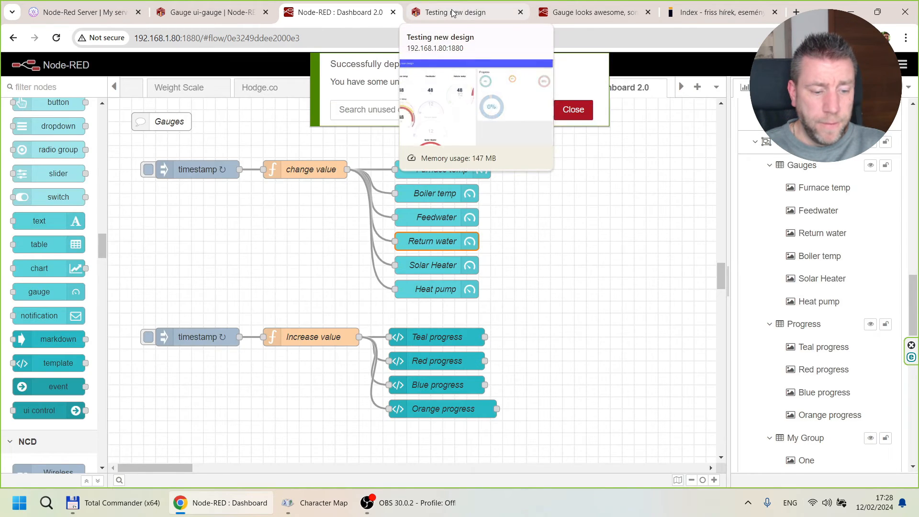
Examine the rearranged gauges on the live dashboard, comparing the resized ones with Solar Heater and Heat pump.
left_click(452, 13)
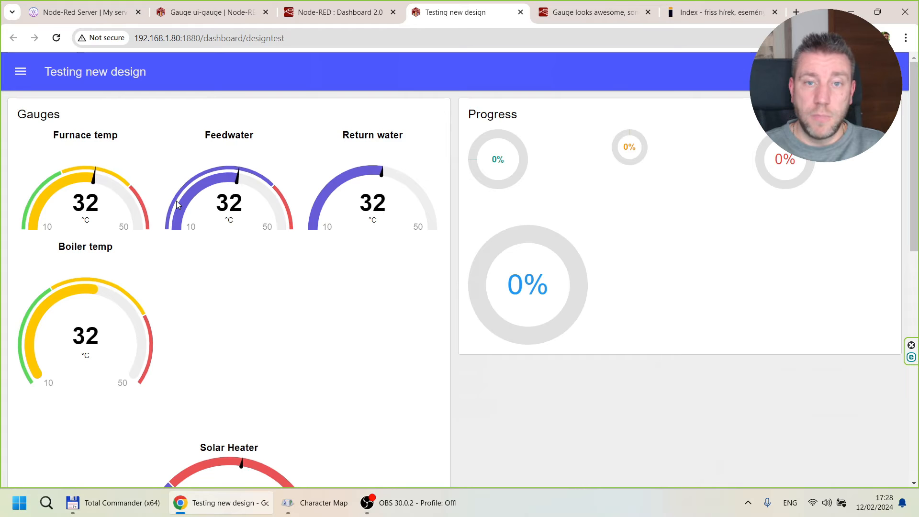
scroll(276, 292, "down", 5)
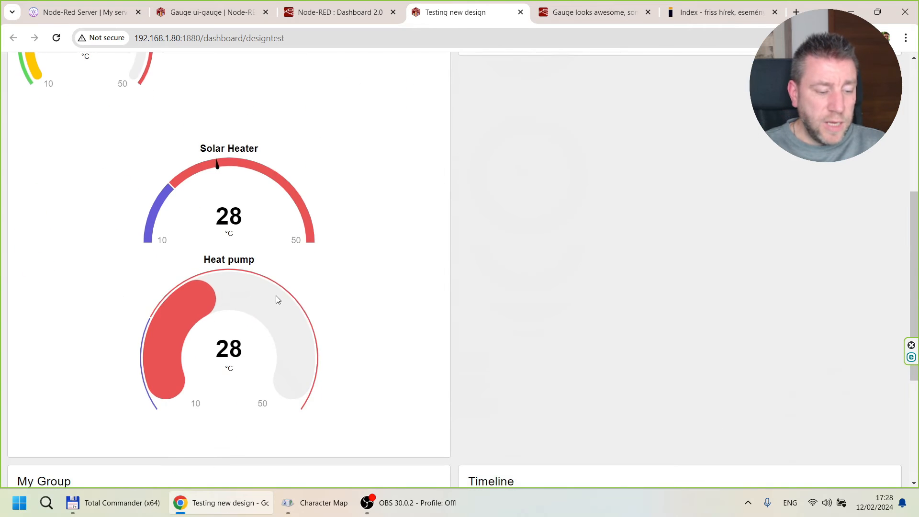
scroll(276, 299, "up", 5)
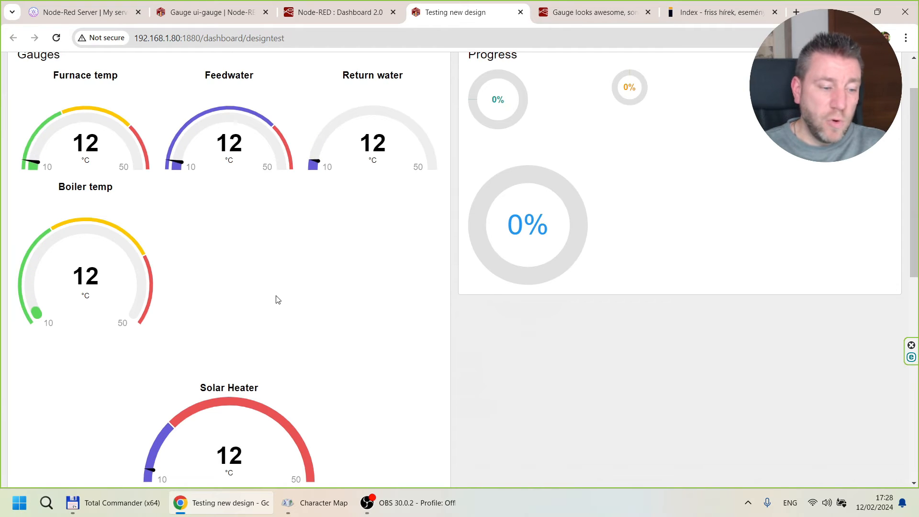
scroll(276, 299, "up", 1)
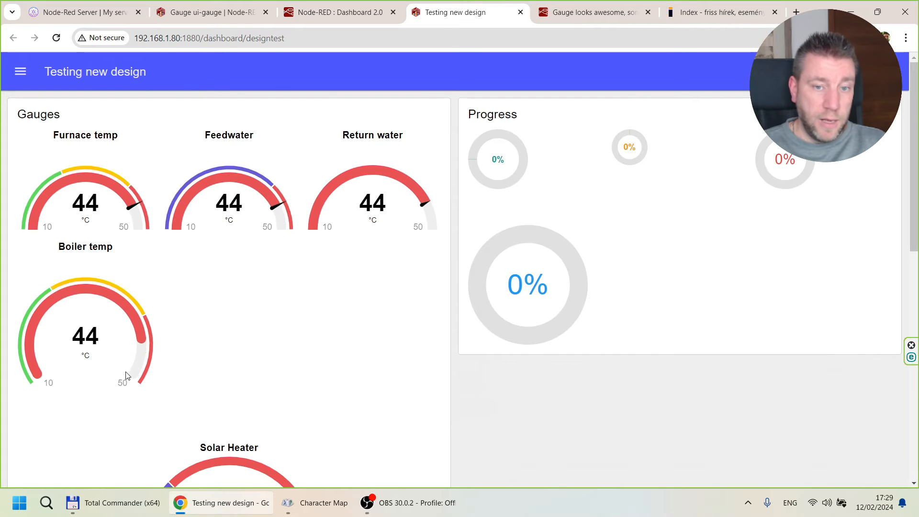
scroll(229, 373, "down", 4)
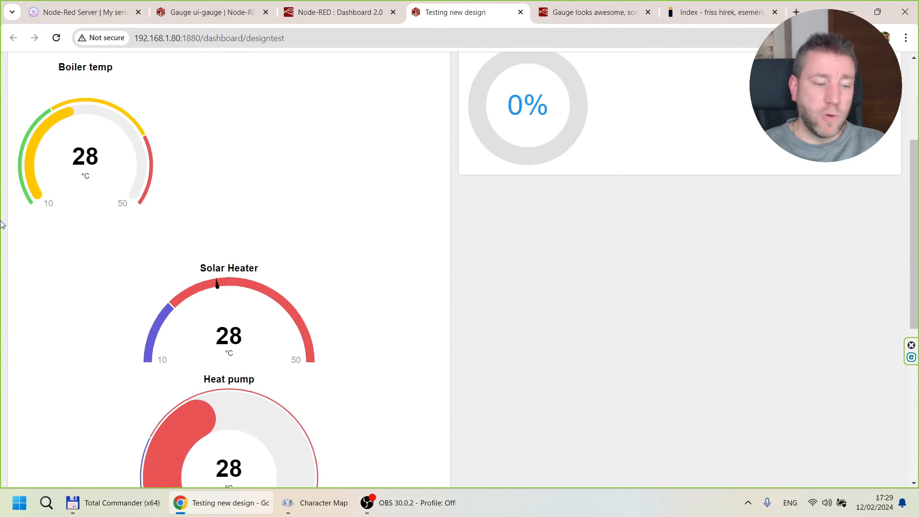
Move Heat pump above Solar Heater in the Gauges group of the Dashboard 2.0 layout.
left_click(321, 8)
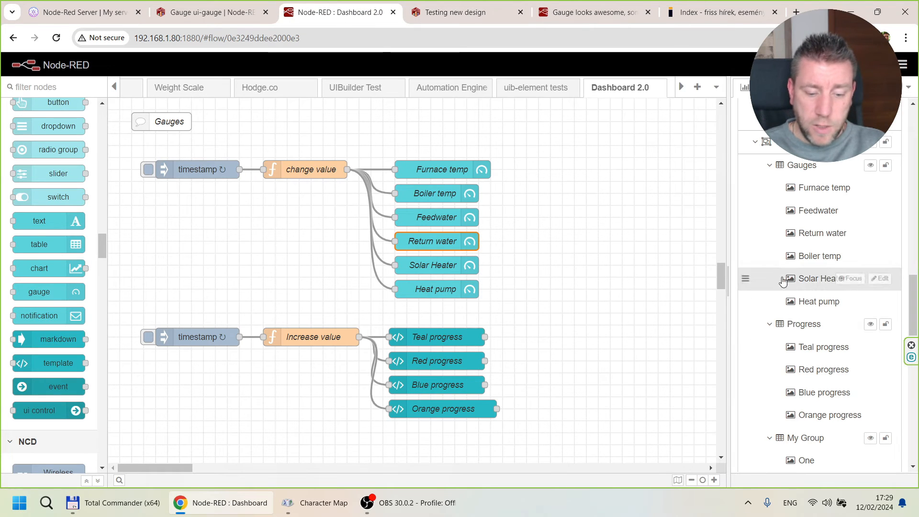
left_click_drag(813, 303, 812, 278)
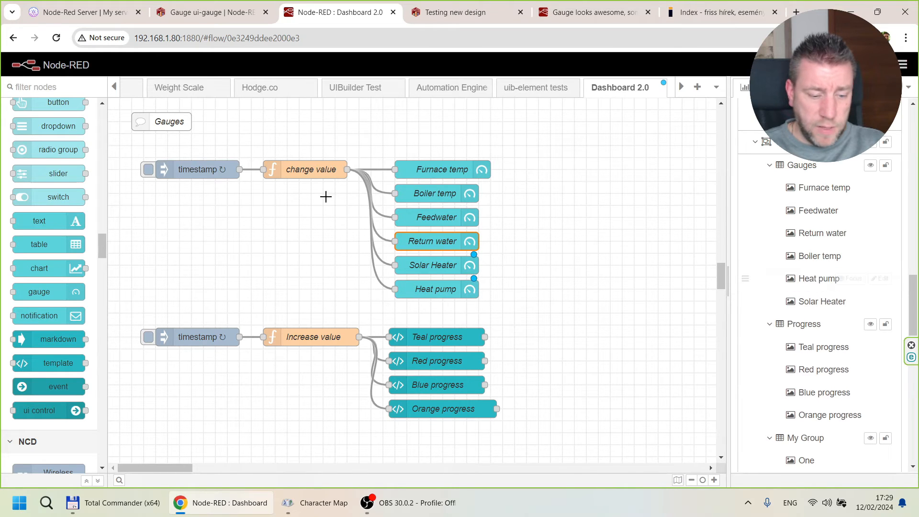
Set the Heat pump gauge's widget size to 2 x 2.
double_click(435, 266)
left_click(648, 112)
left_click(432, 289)
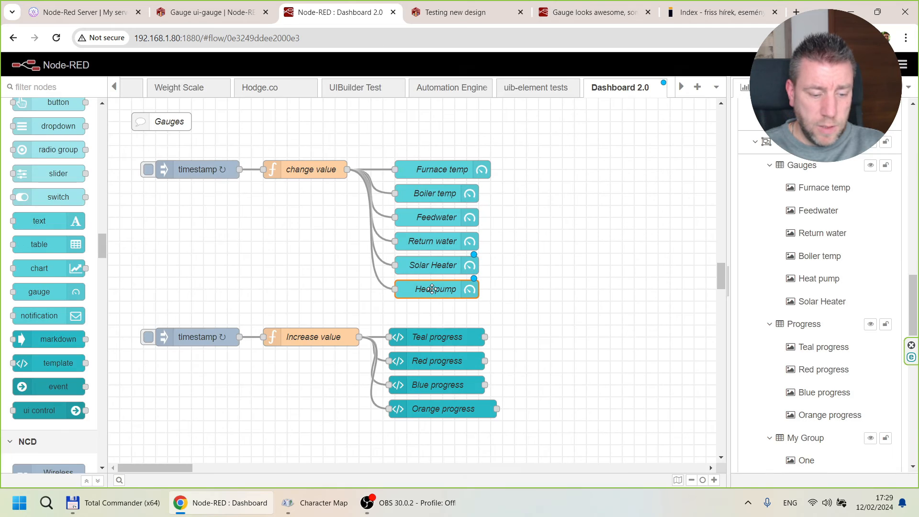
double_click(432, 289)
left_click(319, 227)
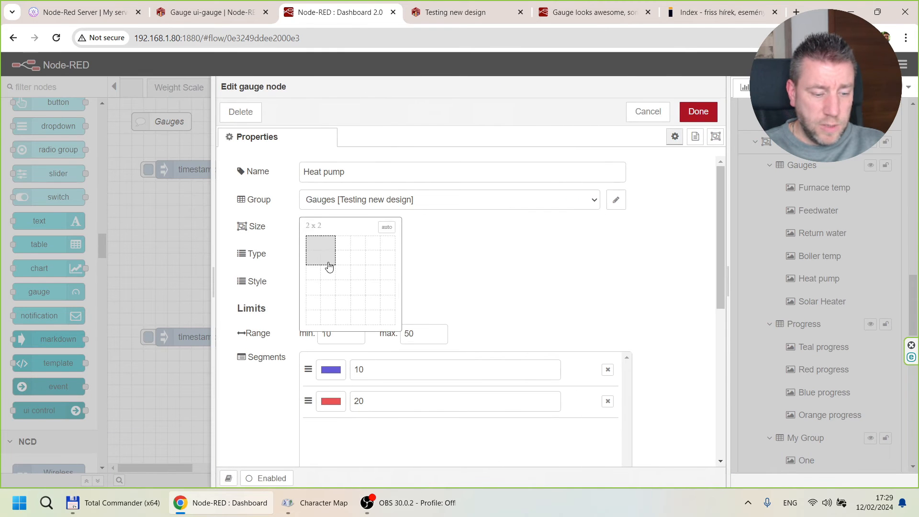
left_click(329, 267)
left_click(698, 111)
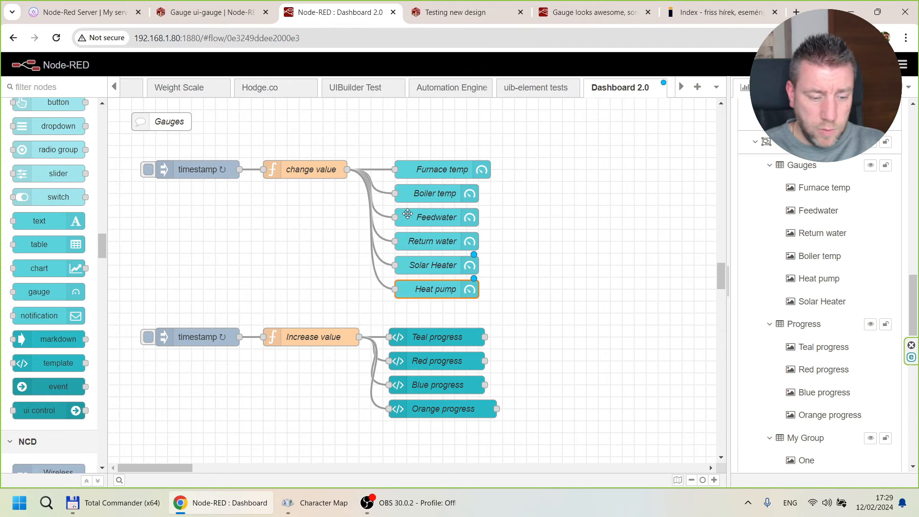
Check the gauge layout on the live dashboard, set the Boiler temp gauge's widget size to 2 x 2 and deploy the flow.
left_click(455, 12)
left_click(349, 13)
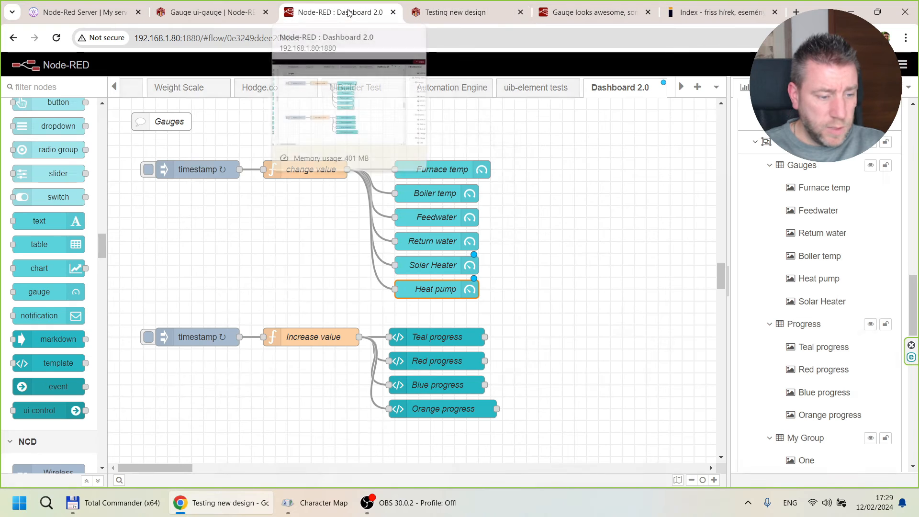
double_click(444, 197)
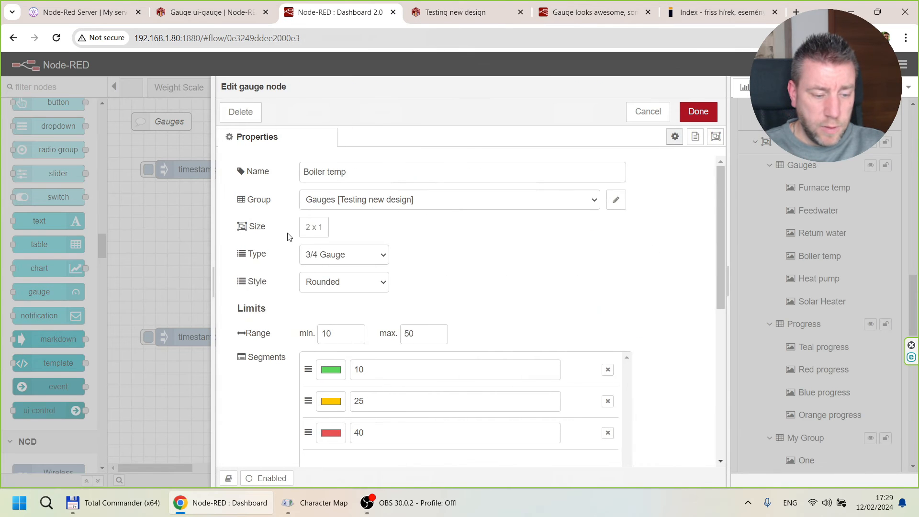
left_click(698, 114)
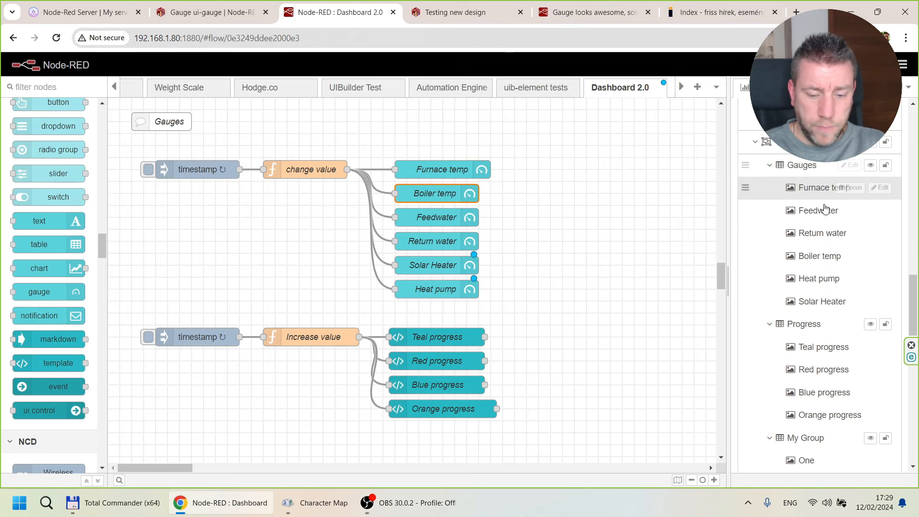
left_click(440, 12)
scroll(60, 129, "up", 3)
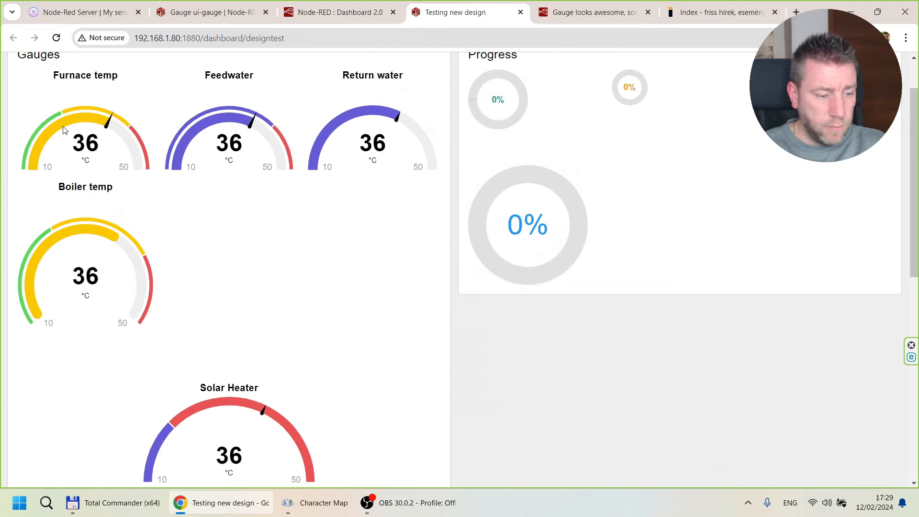
left_click(350, 12)
double_click(423, 200)
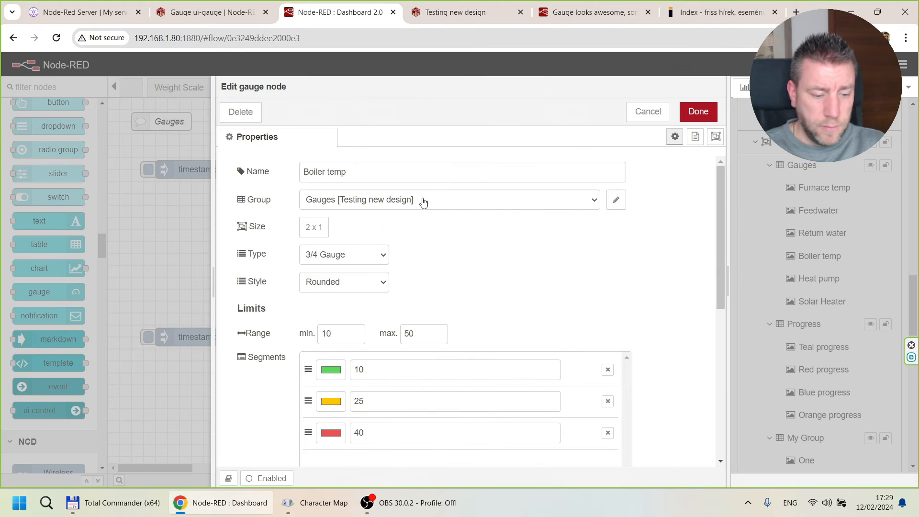
left_click(308, 229)
left_click(320, 265)
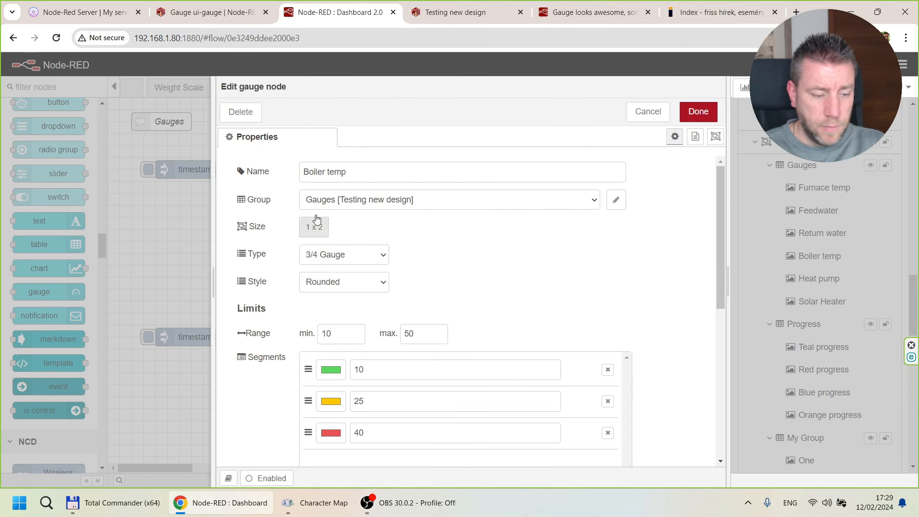
left_click(316, 220)
left_click(326, 267)
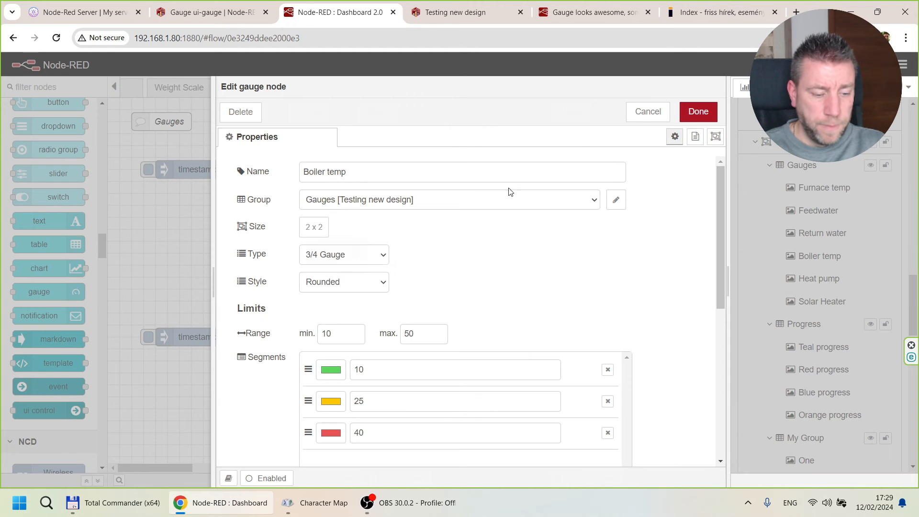
left_click(697, 112)
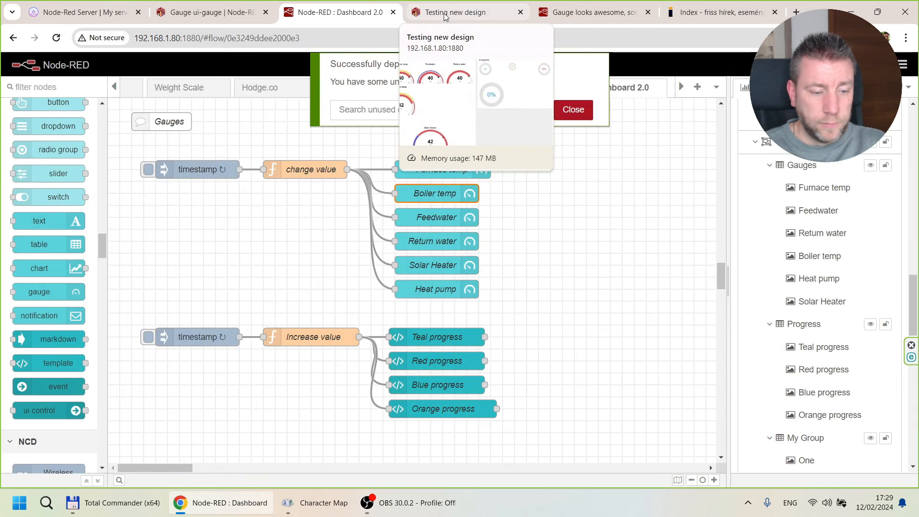
Examine the rearranged gauges and the progress circles on the live Testing new design dashboard.
left_click(445, 14)
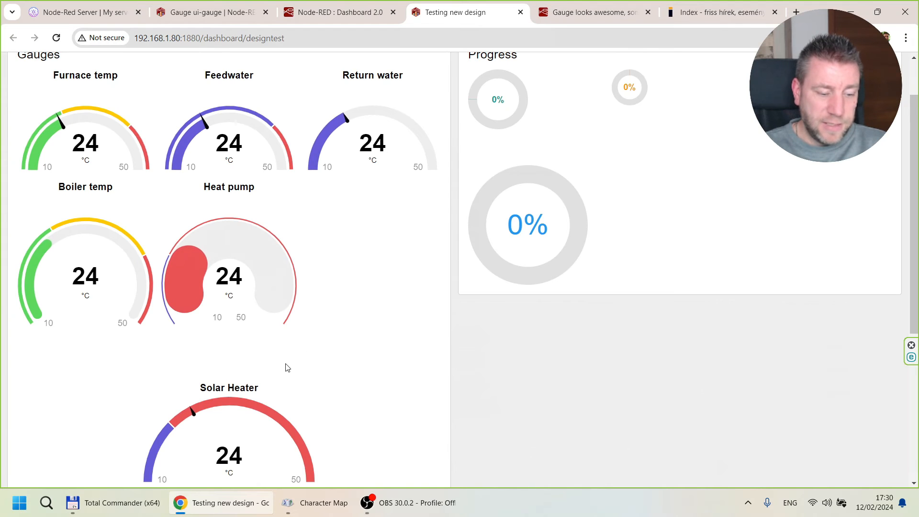
left_click(335, 12)
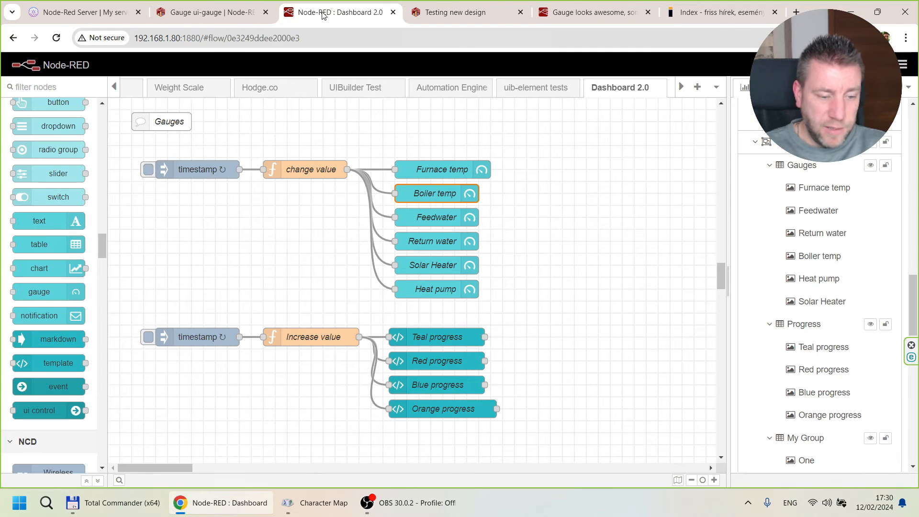
left_click(442, 18)
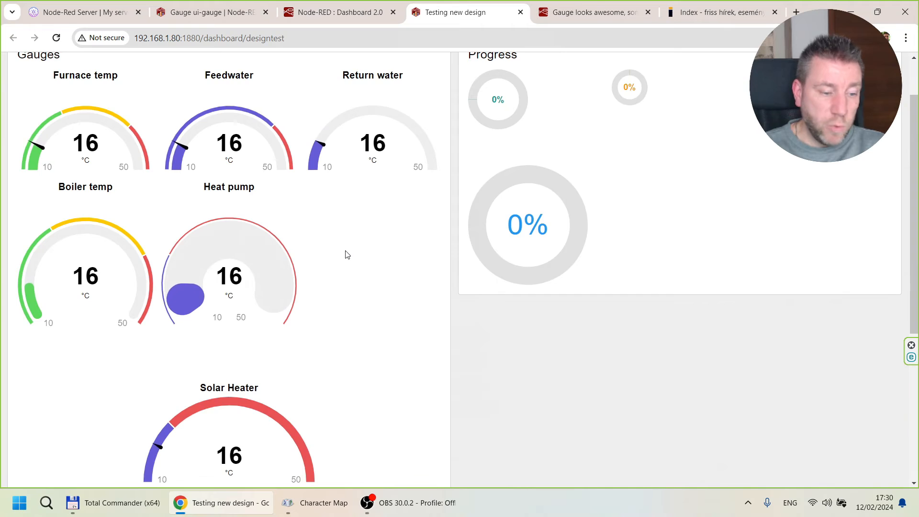
scroll(347, 254, "up", 2)
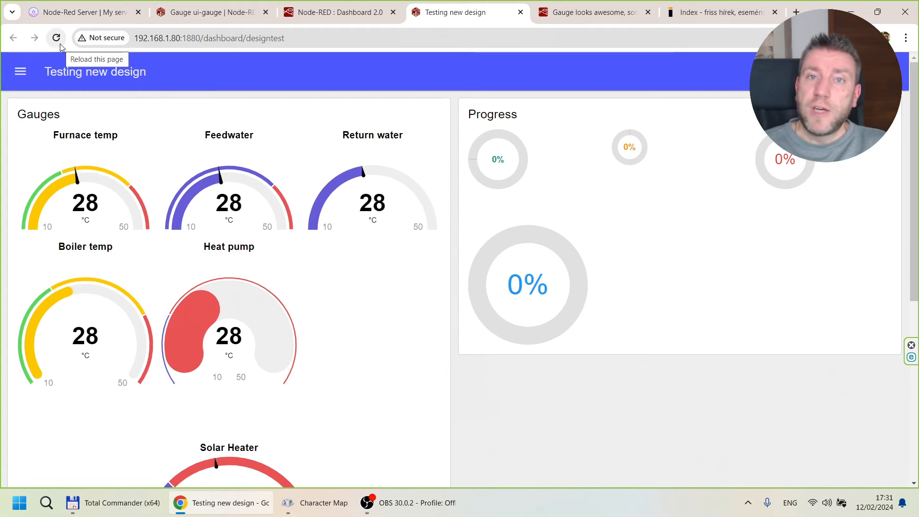
left_click(338, 12)
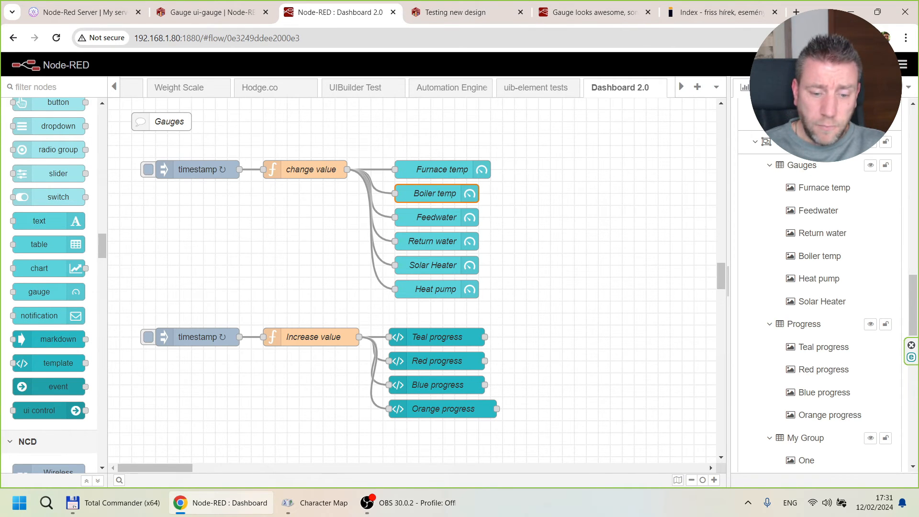
left_click(454, 12)
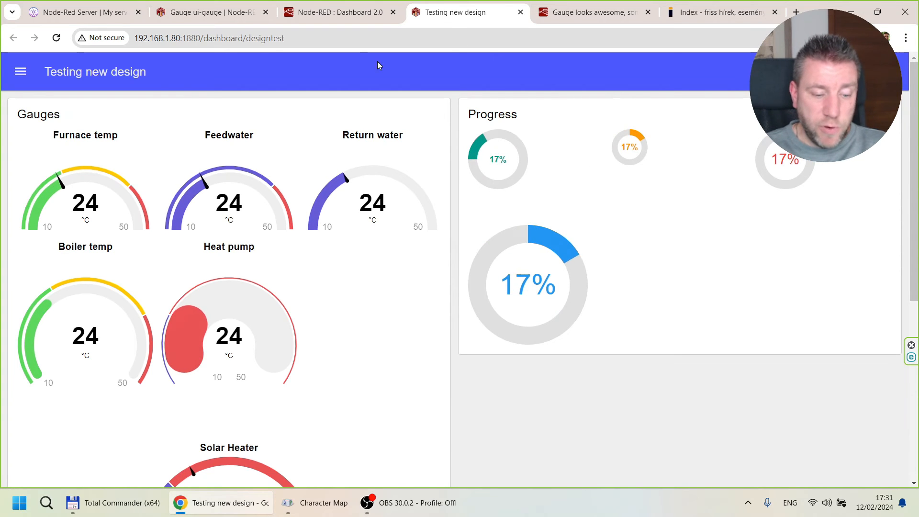
Open the Teal progress template node, widen its edit pane and expand the template code into the full text editor.
left_click(342, 13)
left_click(440, 339)
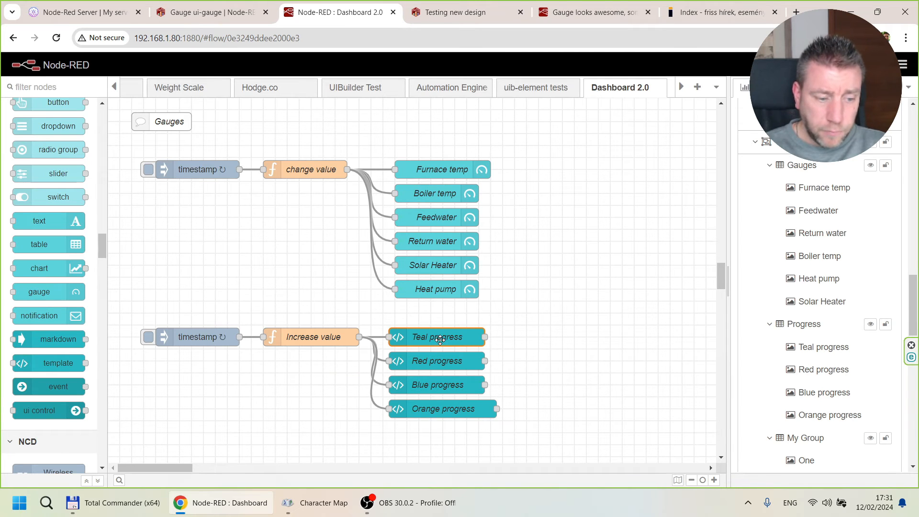
double_click(440, 339)
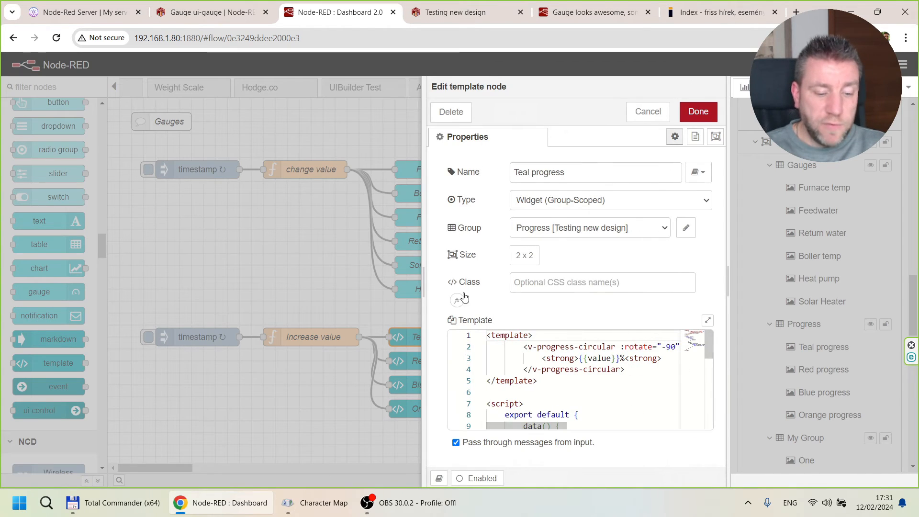
left_click_drag(426, 285, 165, 203)
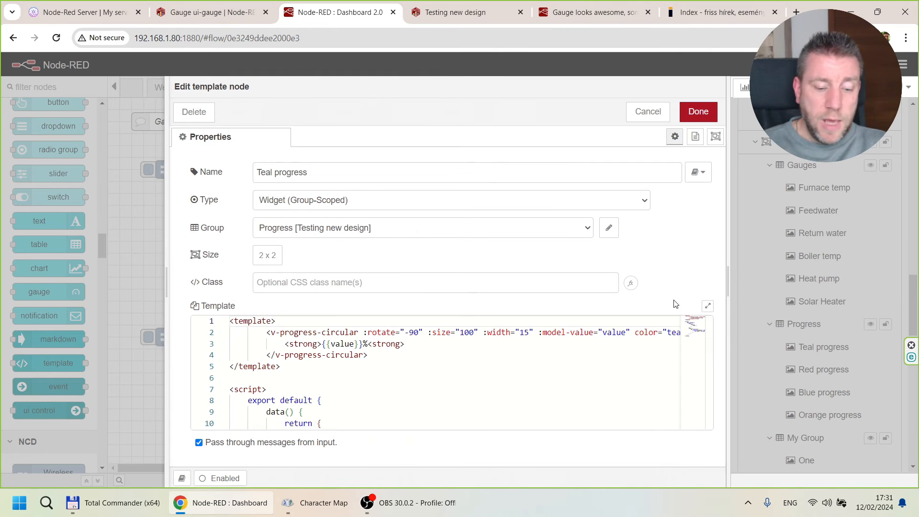
left_click(708, 307)
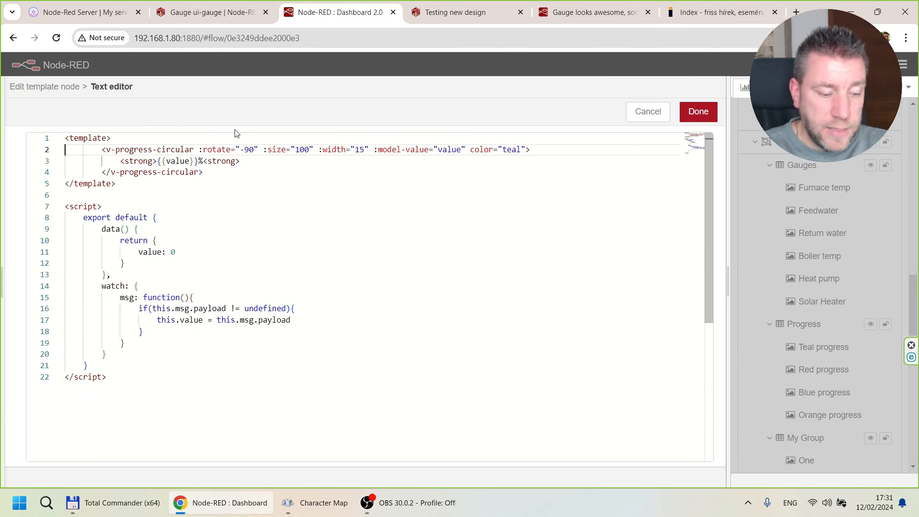
Examine the v-progress-circular element and its model-value and color attributes in the template code, and leave the text editor without changes.
key("Up")
left_click(91, 184)
left_click_drag(103, 149, 195, 147)
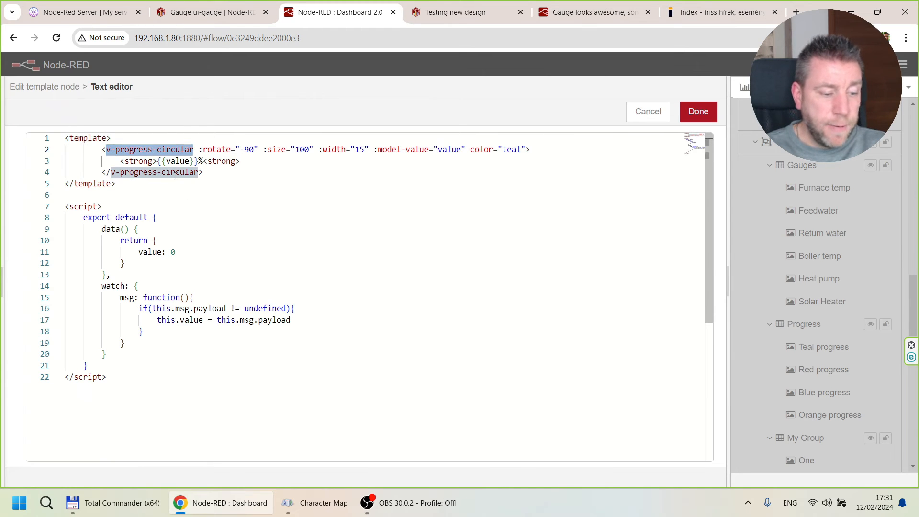
left_click(159, 172)
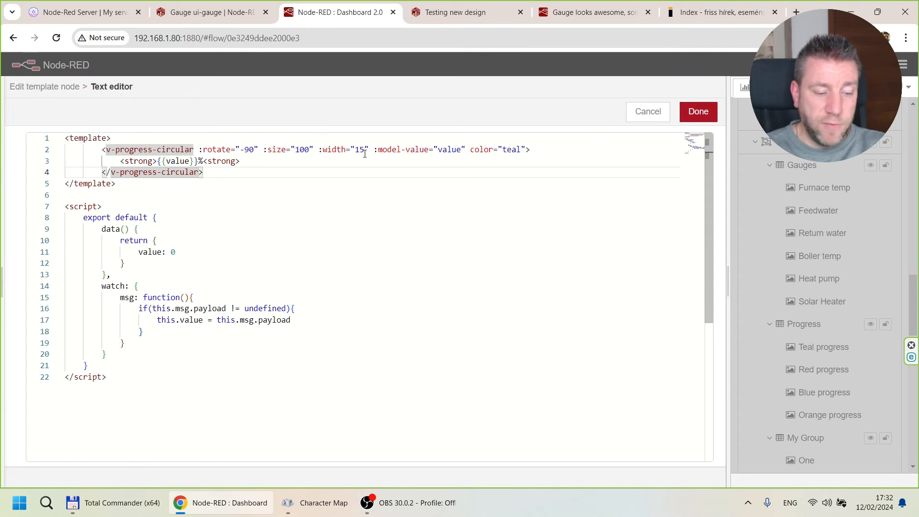
left_click_drag(376, 151, 509, 149)
left_click(448, 150)
left_click(643, 113)
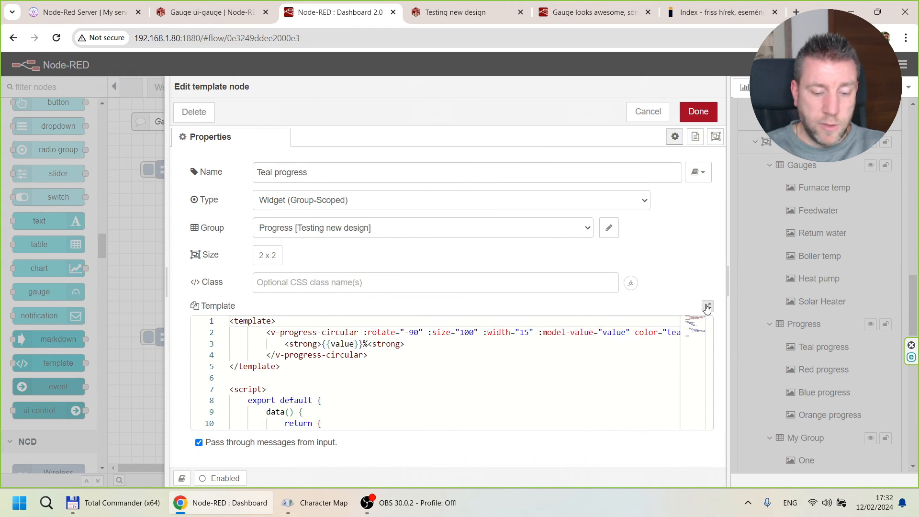
Compare the color attribute in the expanded Teal progress template with the progress circles on the live dashboard.
left_click(706, 308)
left_click(455, 12)
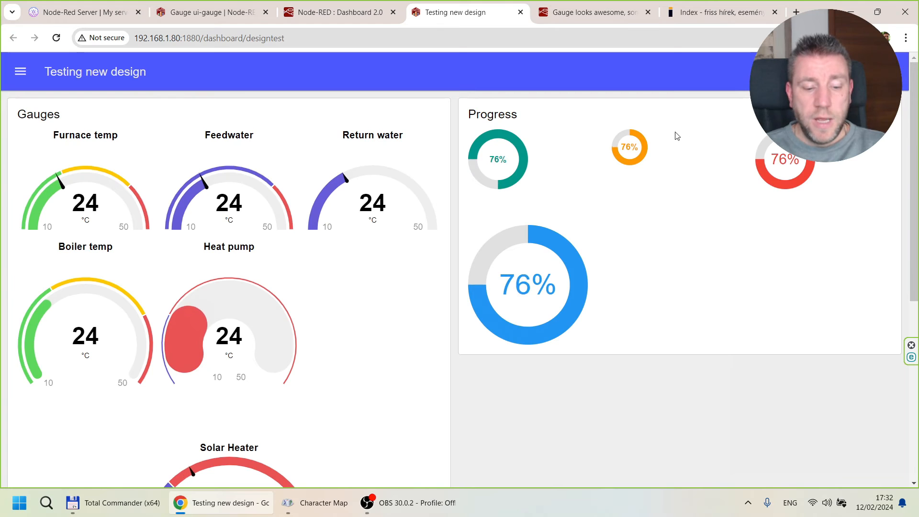
left_click(330, 12)
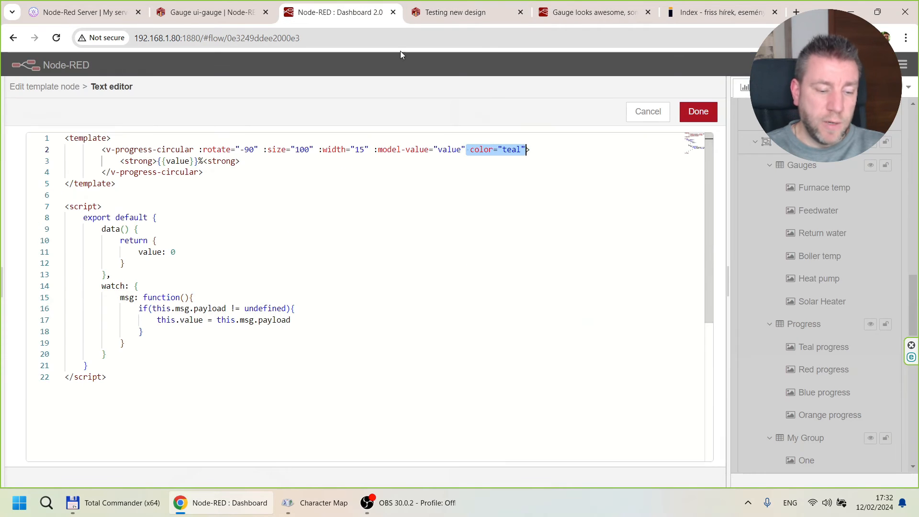
left_click(233, 12)
left_click(455, 13)
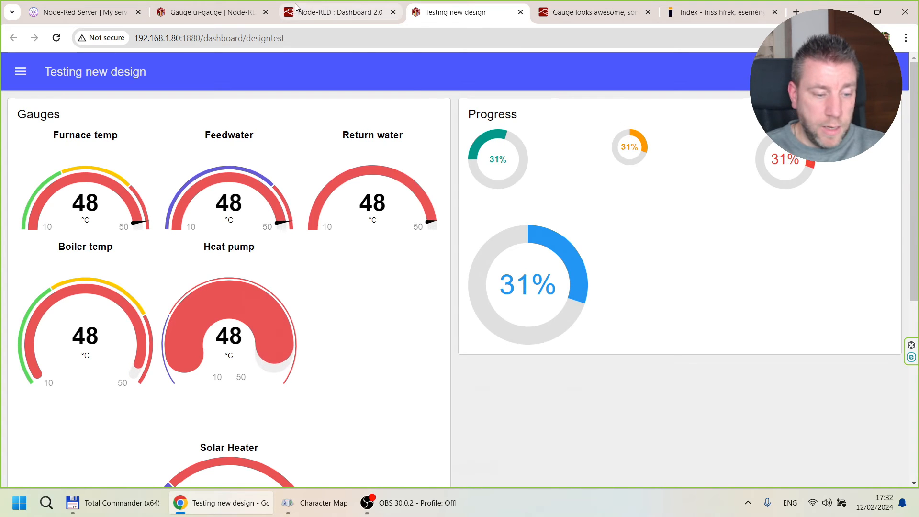
left_click(378, 11)
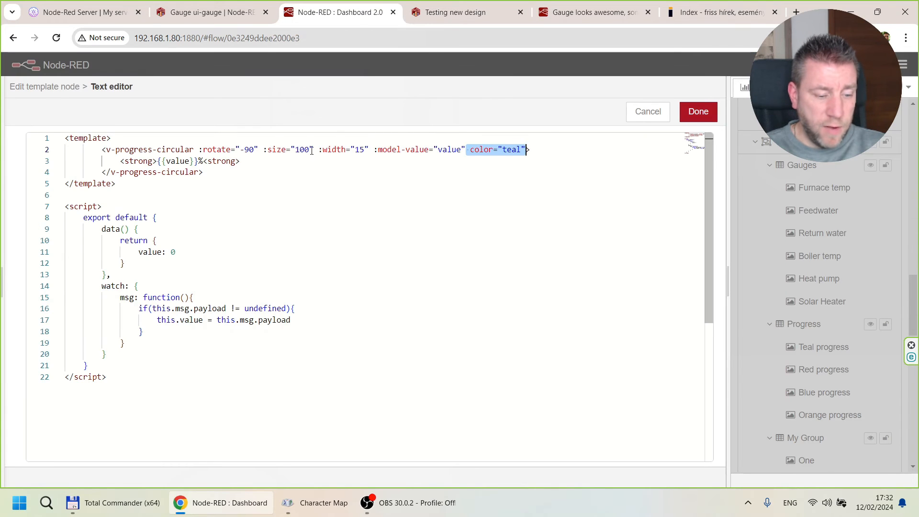
left_click(484, 10)
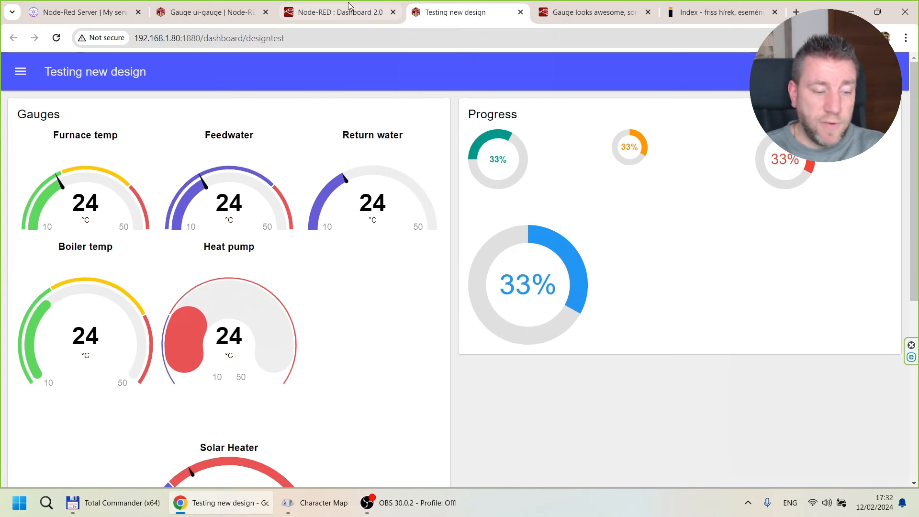
left_click(337, 12)
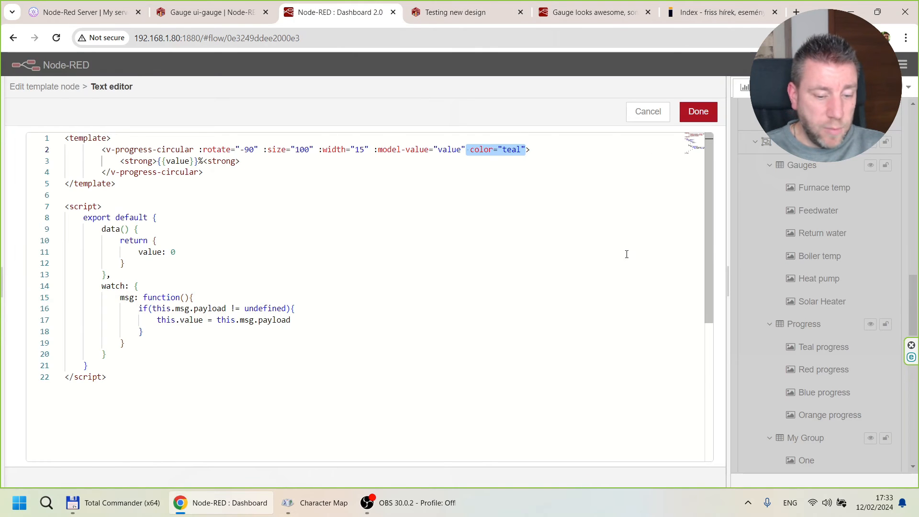
left_click(646, 112)
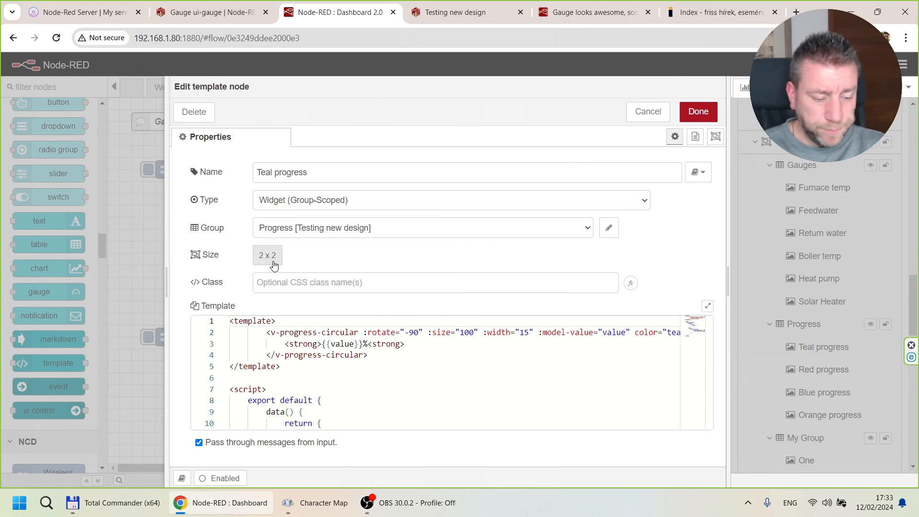
Reopen the Teal progress template in the full text editor and examine the line that displays {{value}}% in strong text.
left_click(708, 307)
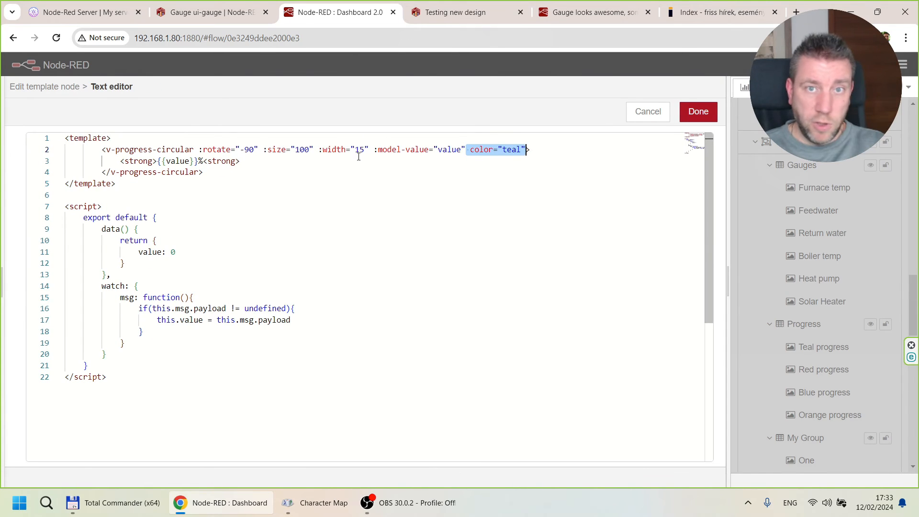
left_click(513, 149)
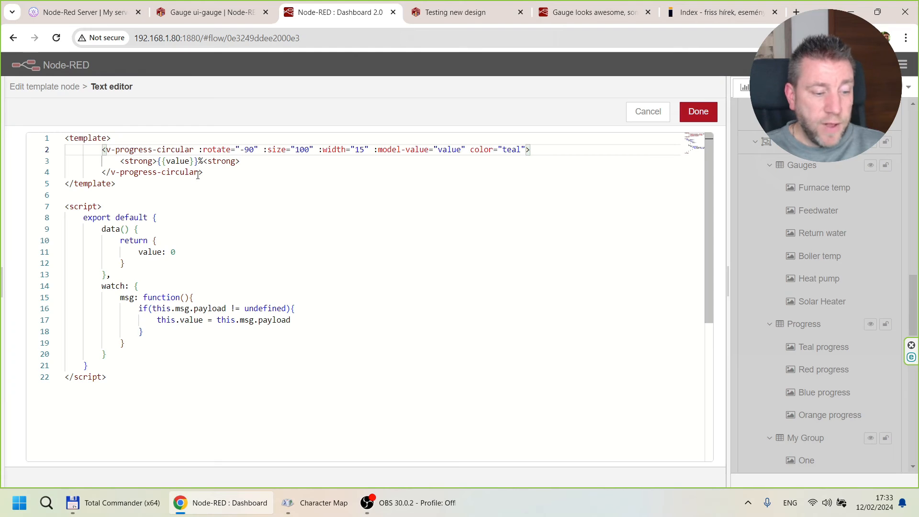
left_click_drag(120, 161, 244, 163)
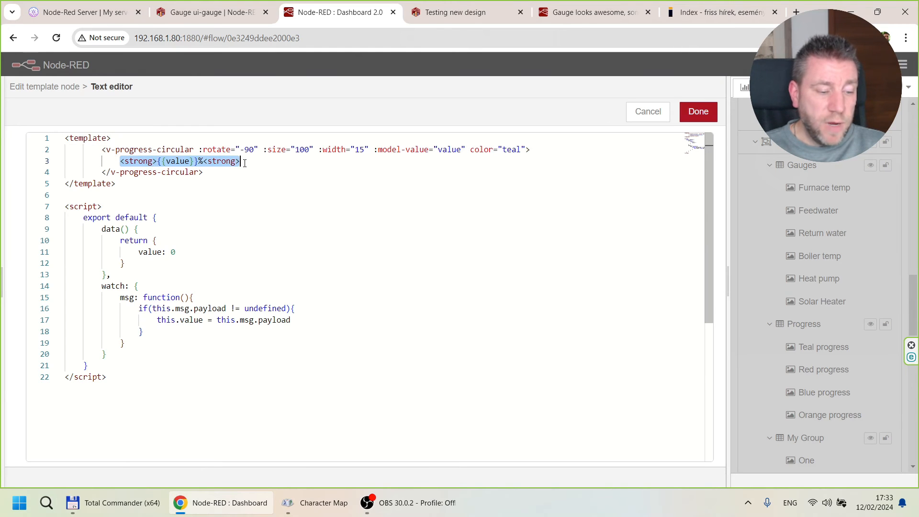
left_click(245, 162)
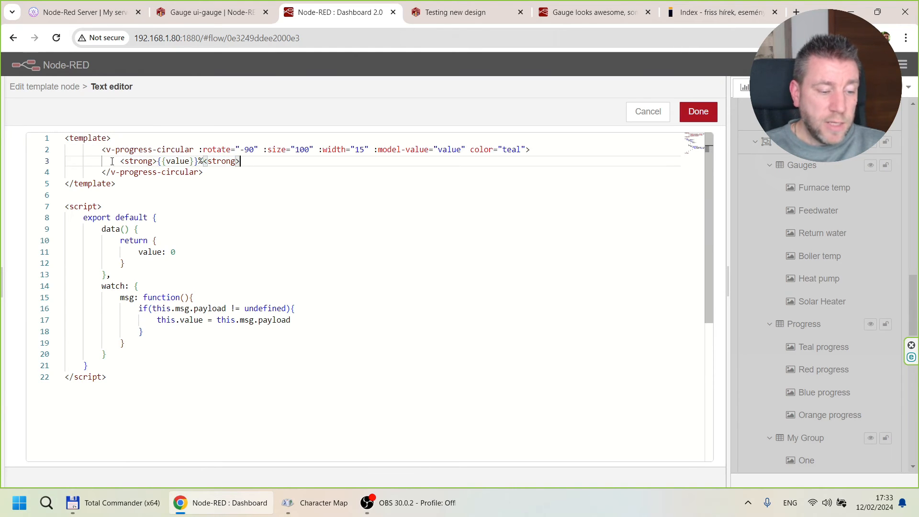
Examine the {{value}} expression and percent sign inside the strong text, and leave the text editor without changes.
left_click_drag(158, 162, 201, 162)
left_click(203, 163)
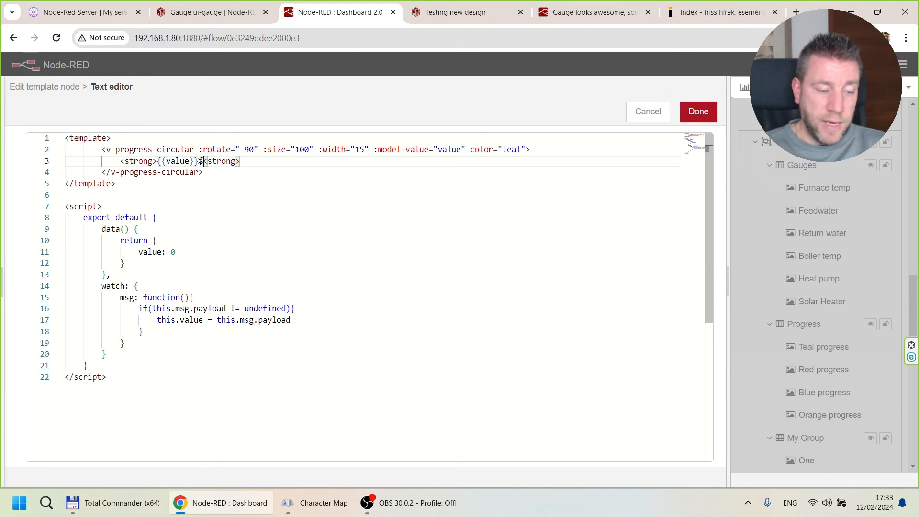
left_click(648, 112)
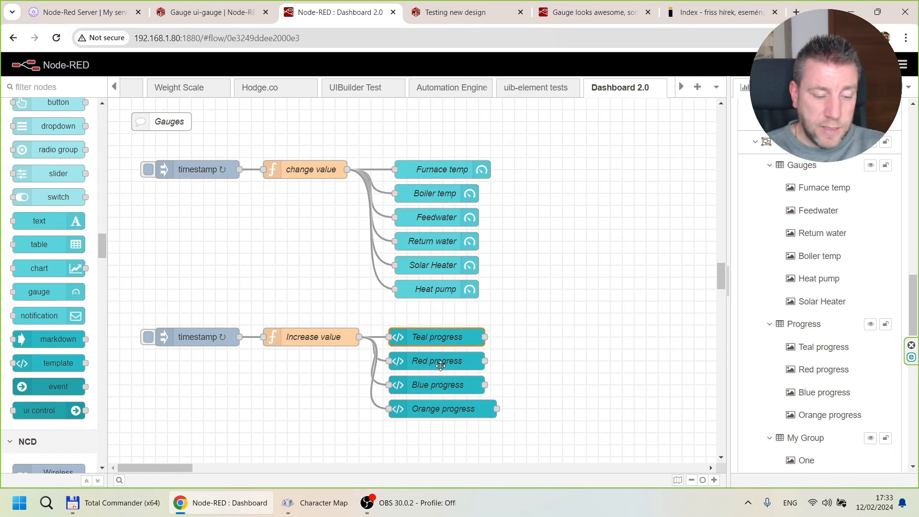
Inspect the template code of the Red progress and Blue progress nodes in a widened edit pane, closing each without changes.
double_click(437, 361)
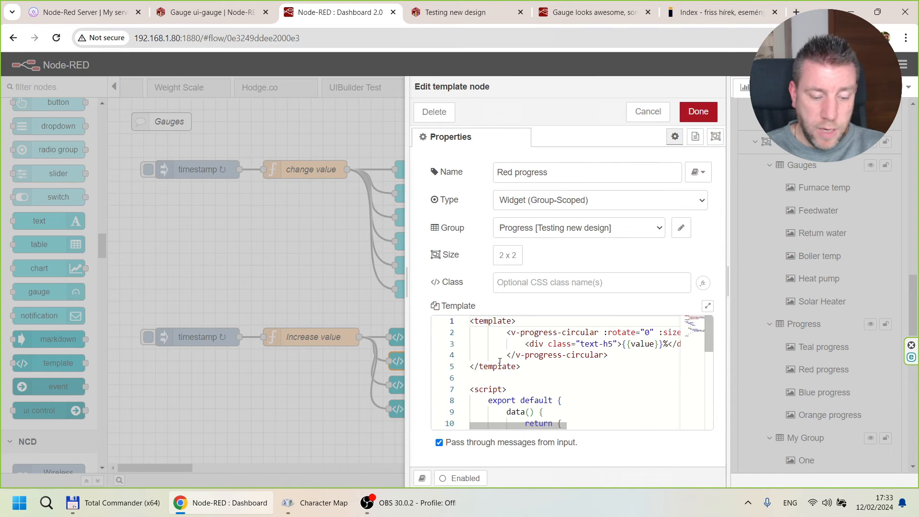
left_click_drag(406, 334, 109, 316)
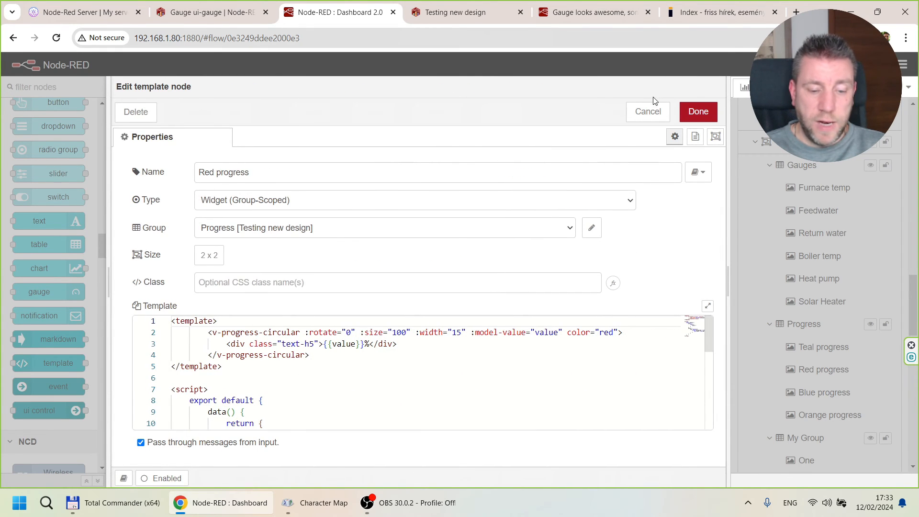
left_click(651, 111)
left_click(432, 390)
double_click(433, 390)
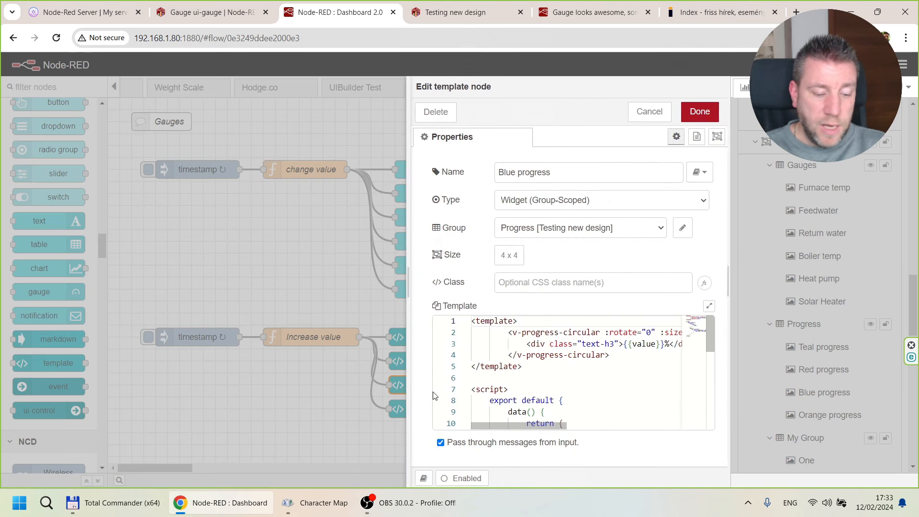
left_click_drag(406, 333, 82, 324)
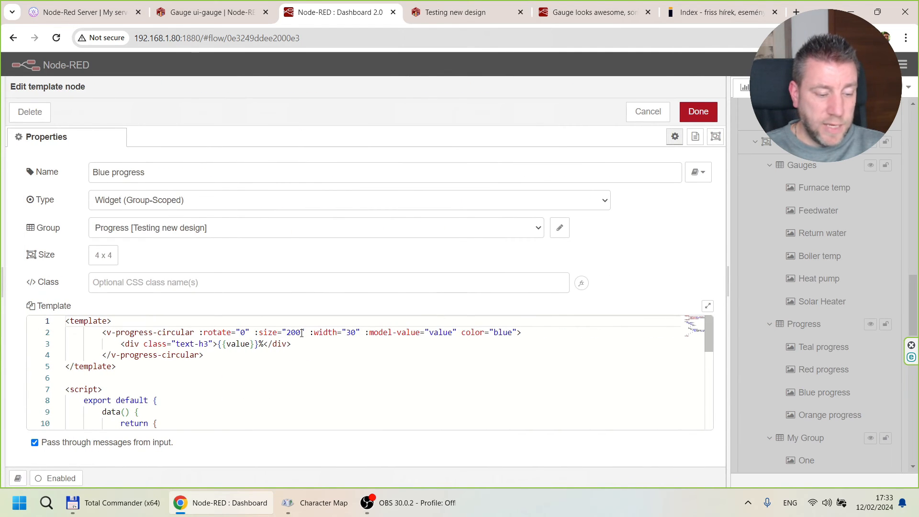
left_click(648, 112)
Check how {{value}} is displayed in the Orange progress and Teal progress templates, closing both nodes without changes.
left_click(439, 410)
double_click(439, 409)
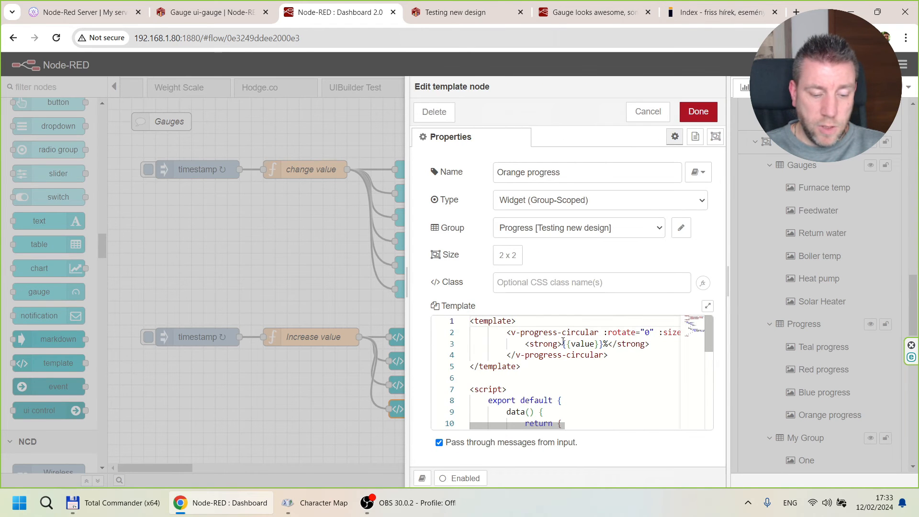
left_click(647, 111)
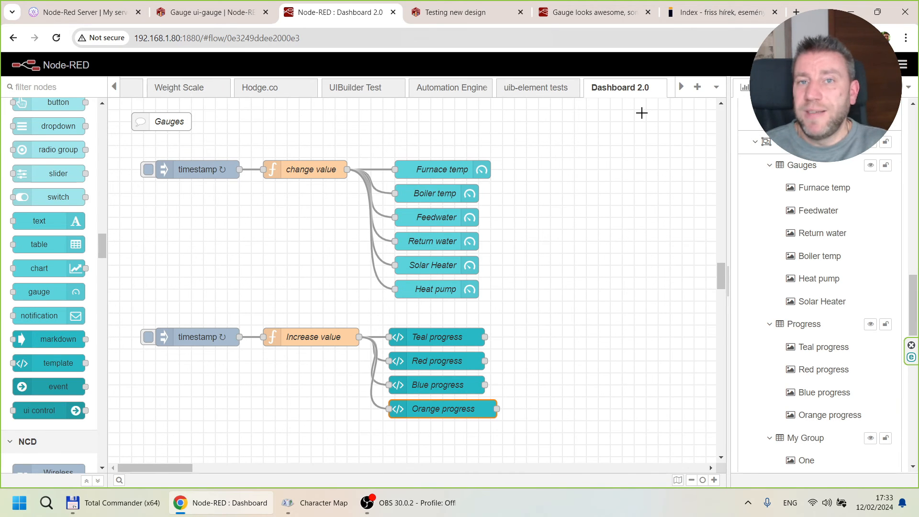
double_click(428, 339)
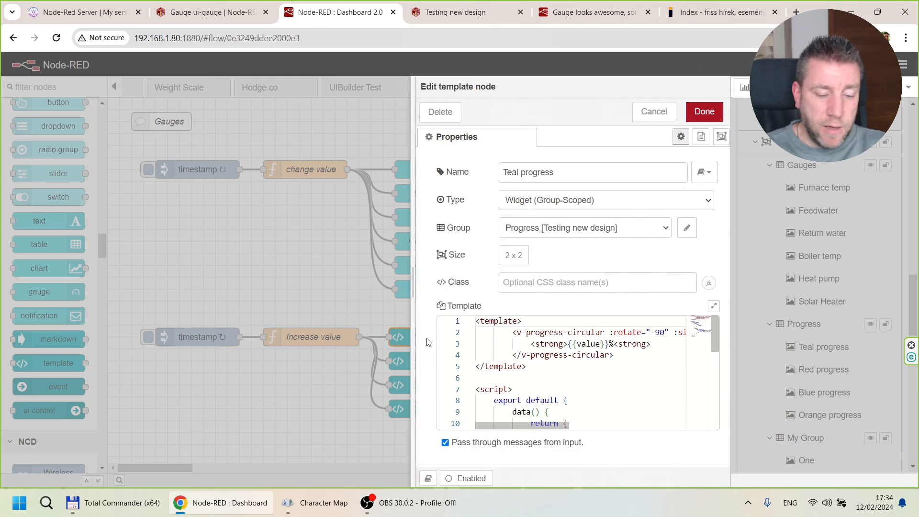
left_click_drag(561, 343, 604, 345)
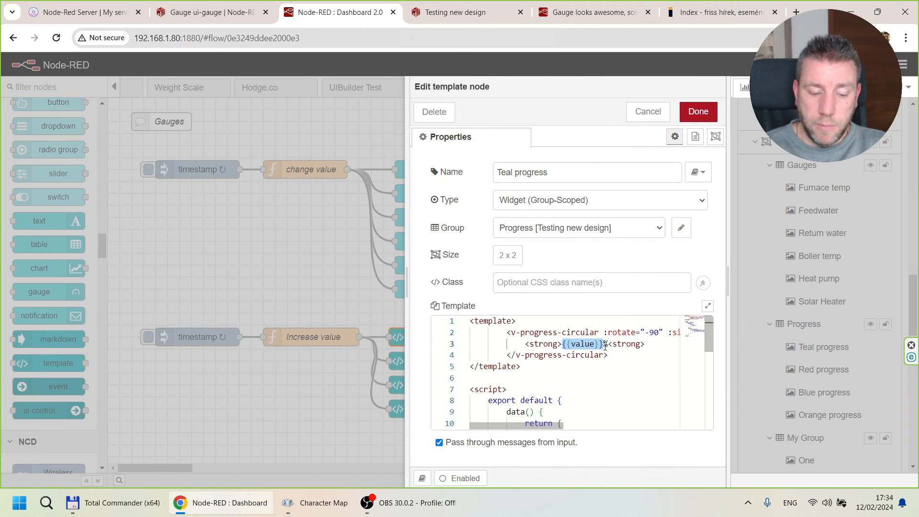
left_click(648, 112)
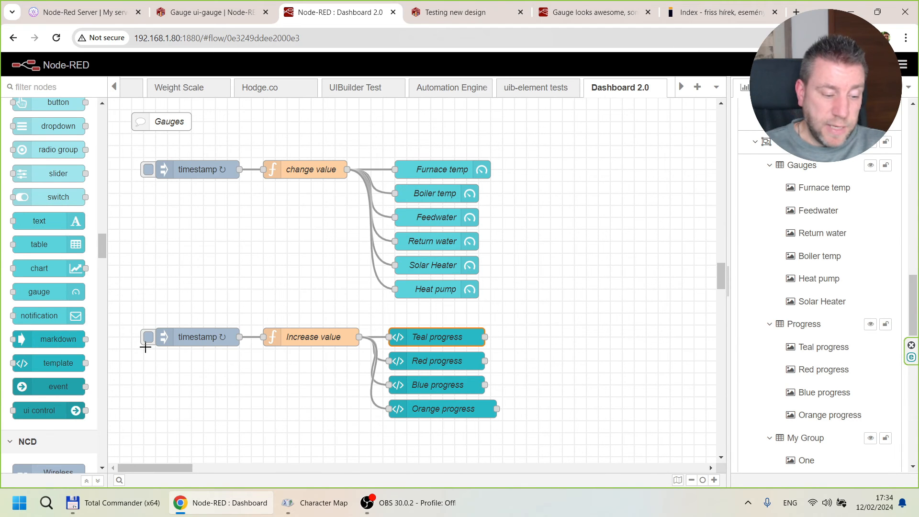
Read the On Message code of the Increase value function node and close it without changes.
left_click(292, 332)
double_click(292, 335)
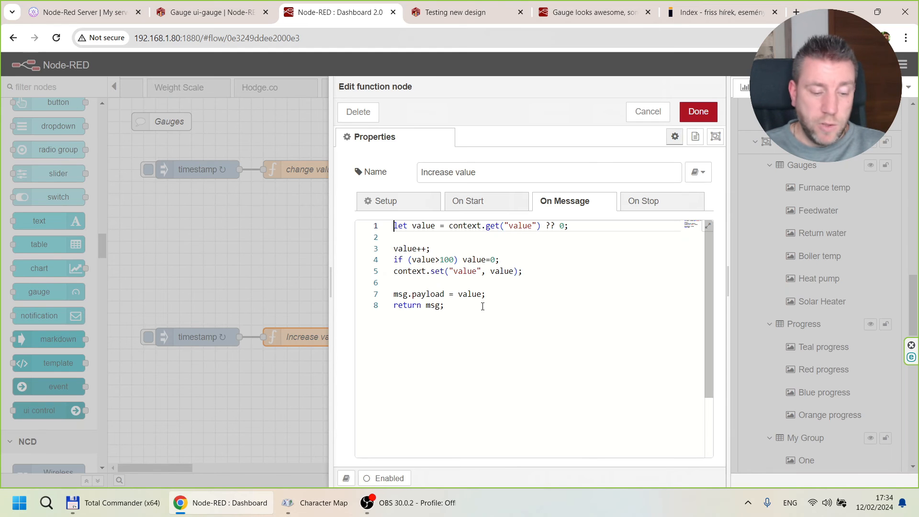
left_click(633, 115)
Open the Teal progress template in the full text editor and examine how value is used in the model-value attribute and the displayed text.
double_click(429, 337)
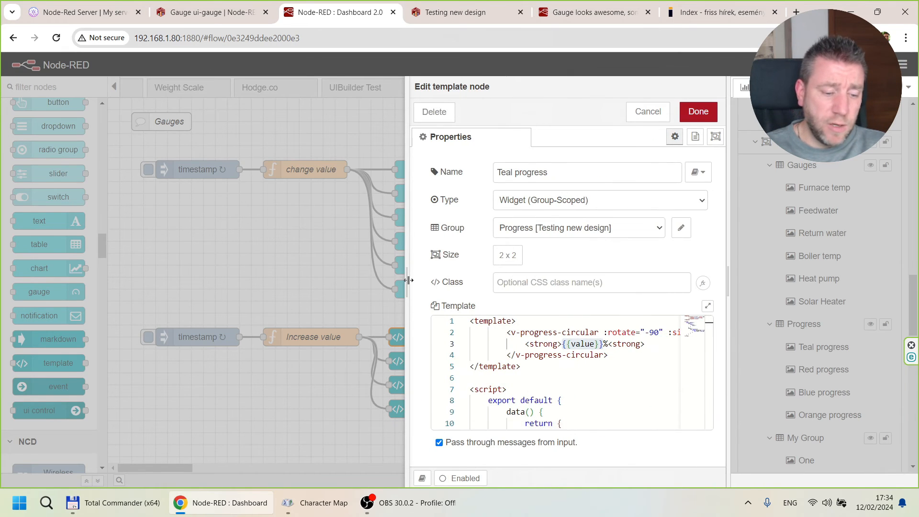
left_click_drag(408, 280, 98, 266)
left_click(707, 306)
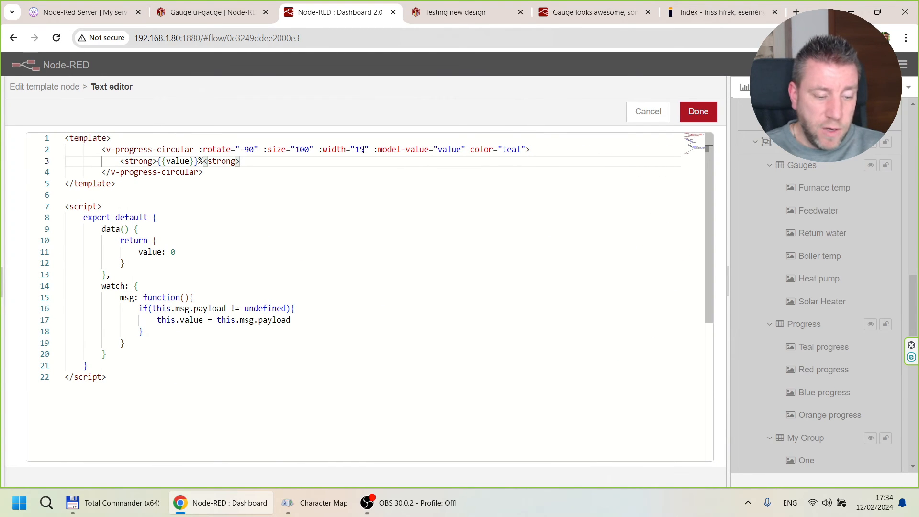
left_click_drag(375, 151, 466, 150)
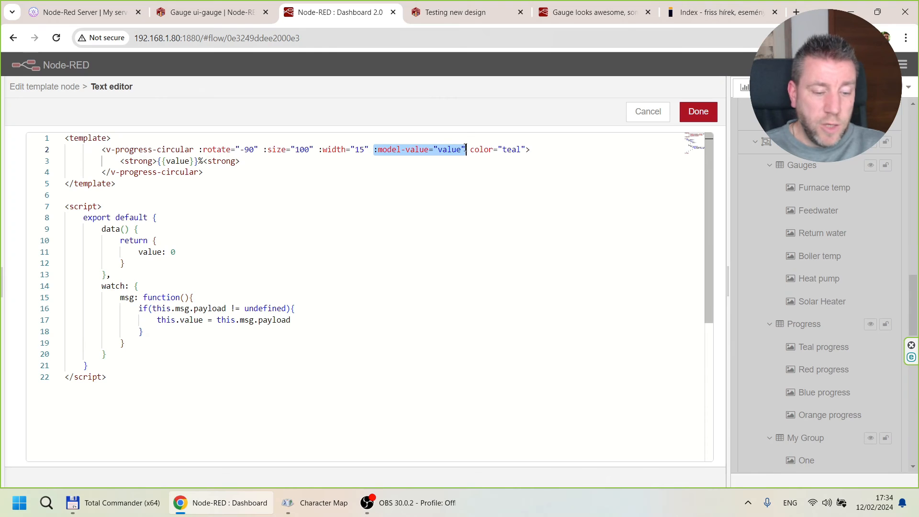
left_click(439, 151)
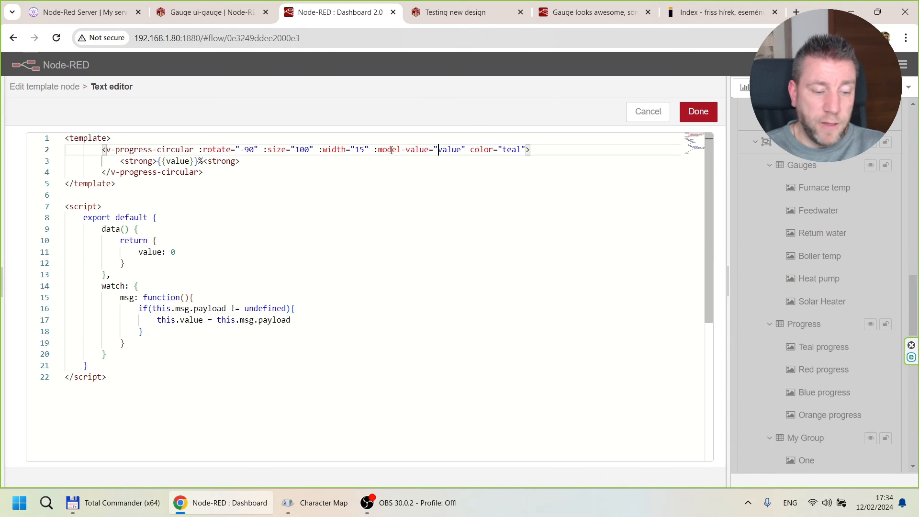
left_click_drag(441, 149, 462, 149)
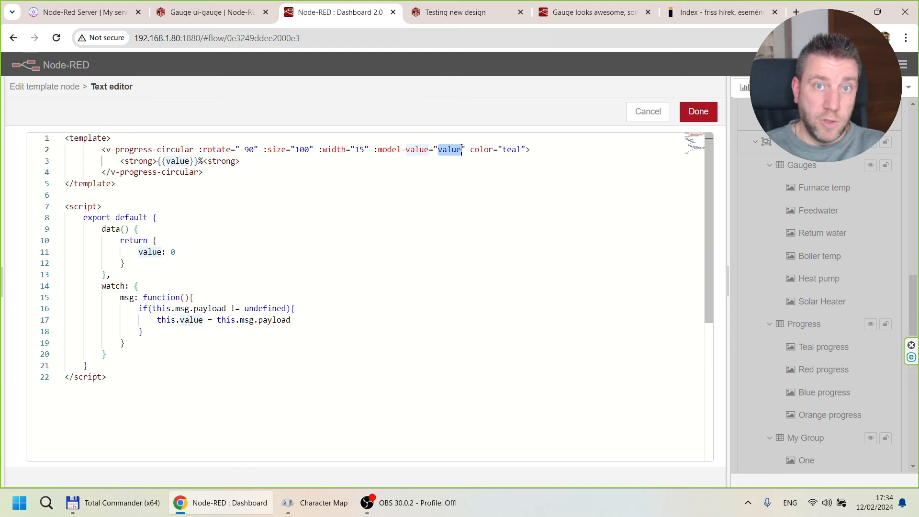
left_click(454, 151)
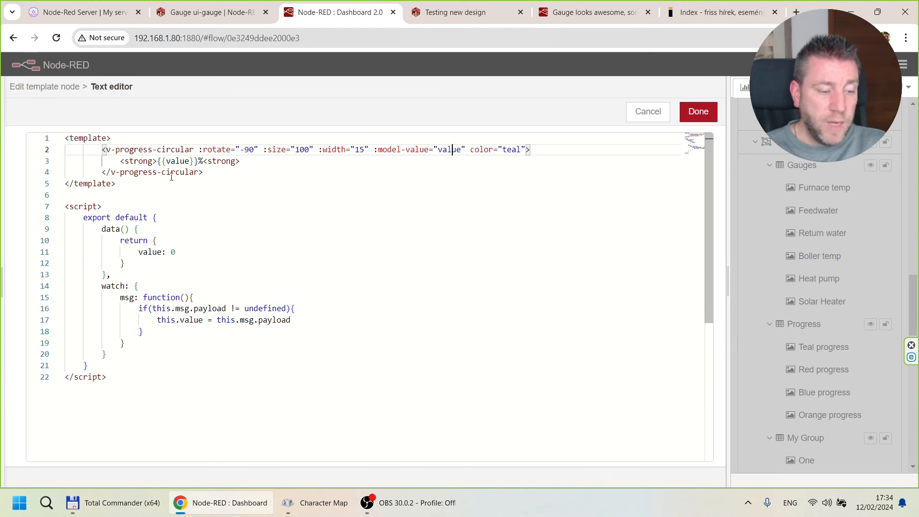
left_click_drag(167, 161, 189, 161)
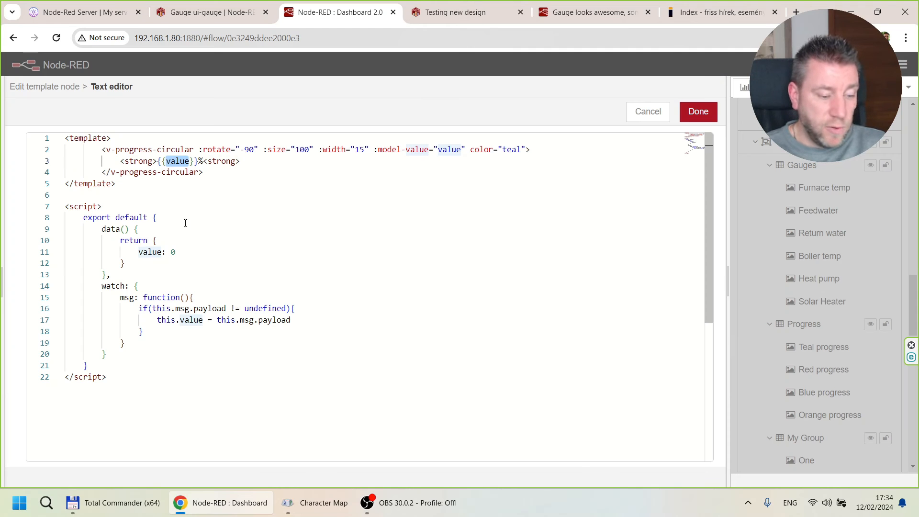
Examine the template script: the value: 0 entry in data() and the watch msg function that assigns this.msg.payload to this.value.
left_click(130, 229)
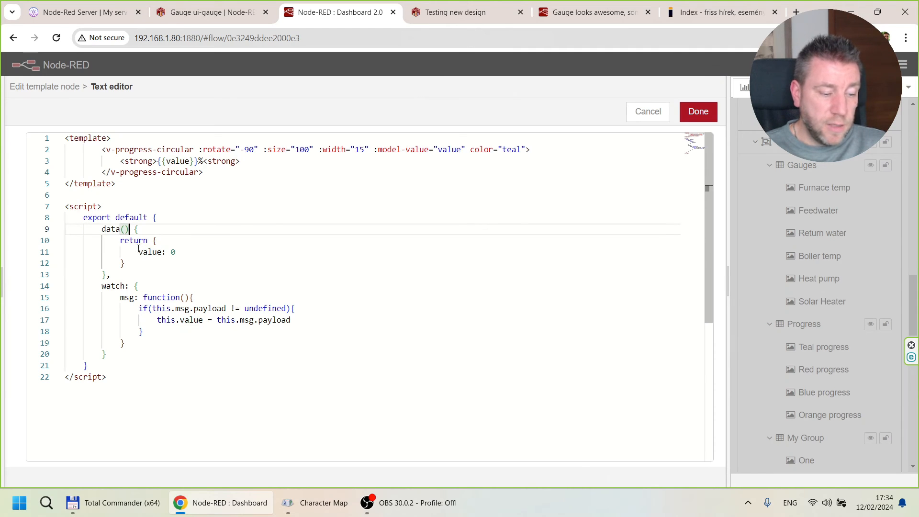
left_click_drag(138, 252, 205, 253)
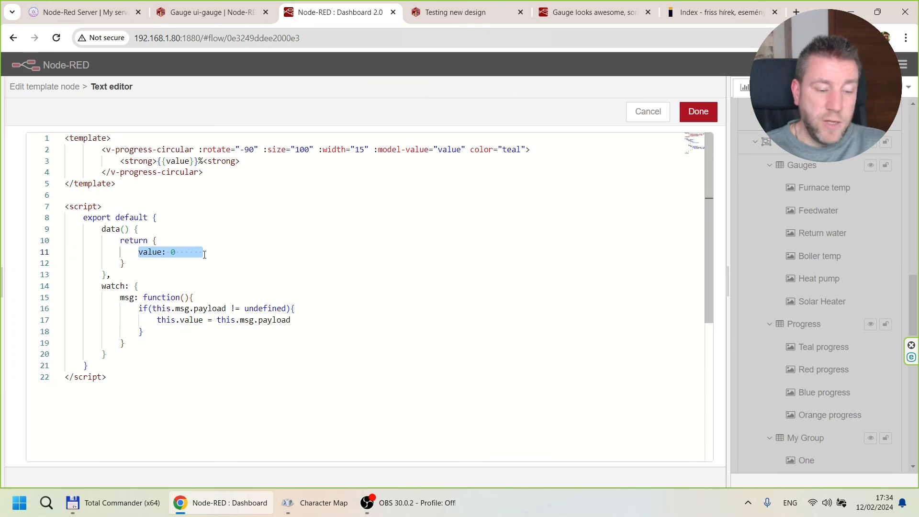
left_click(174, 253)
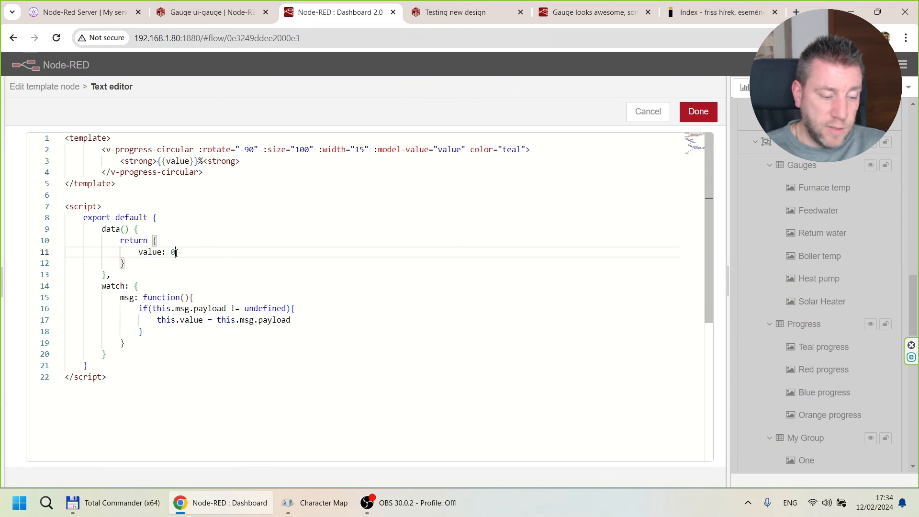
left_click_drag(102, 286, 130, 273)
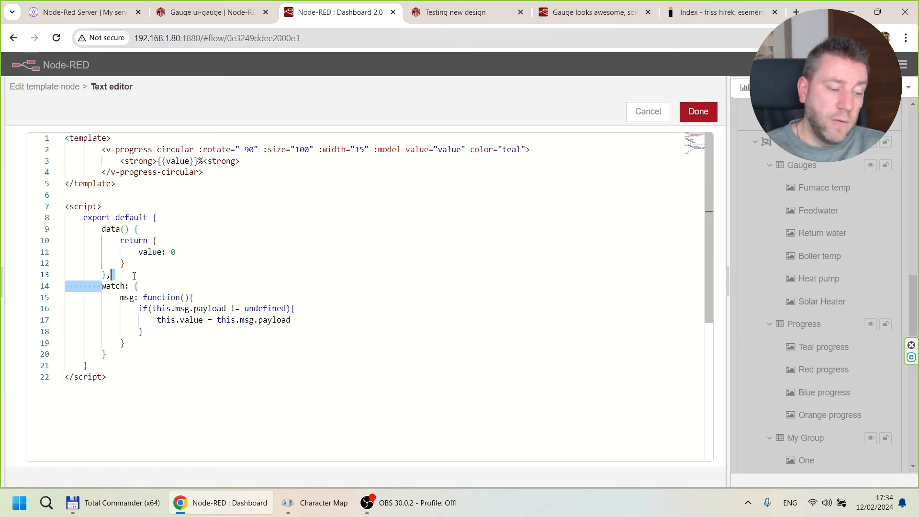
left_click(130, 297)
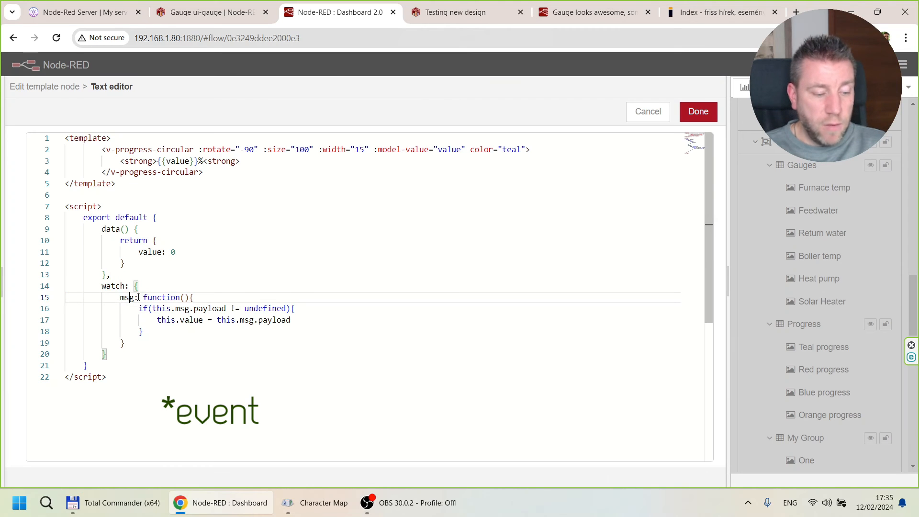
left_click_drag(117, 297, 189, 297)
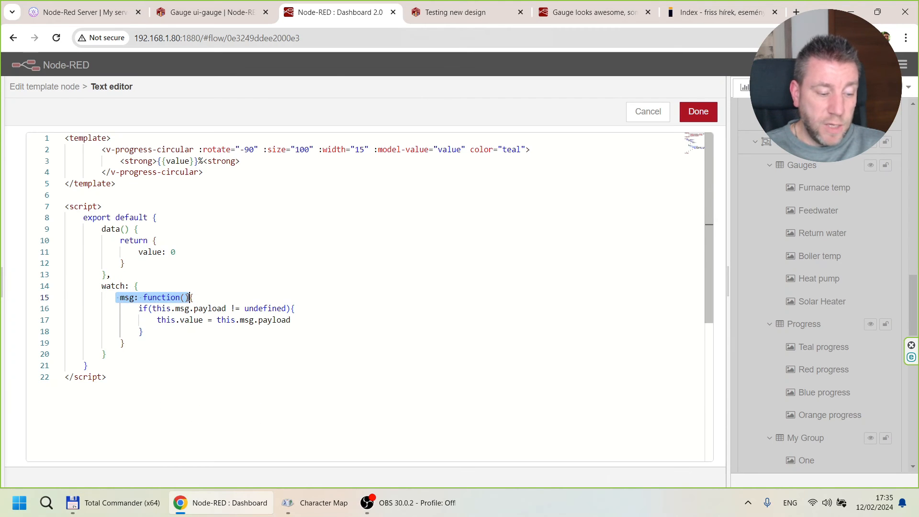
left_click(163, 297)
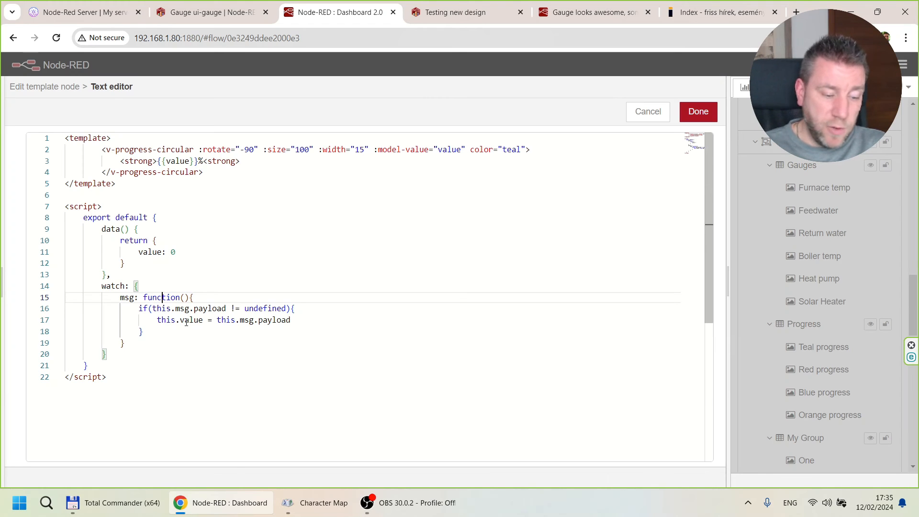
left_click(186, 320)
Compare the v-progress-circular line and {{value}}% text with the live dashboard's circles, and close the Teal progress node without changes.
left_click_drag(155, 149, 453, 149)
left_click(163, 150)
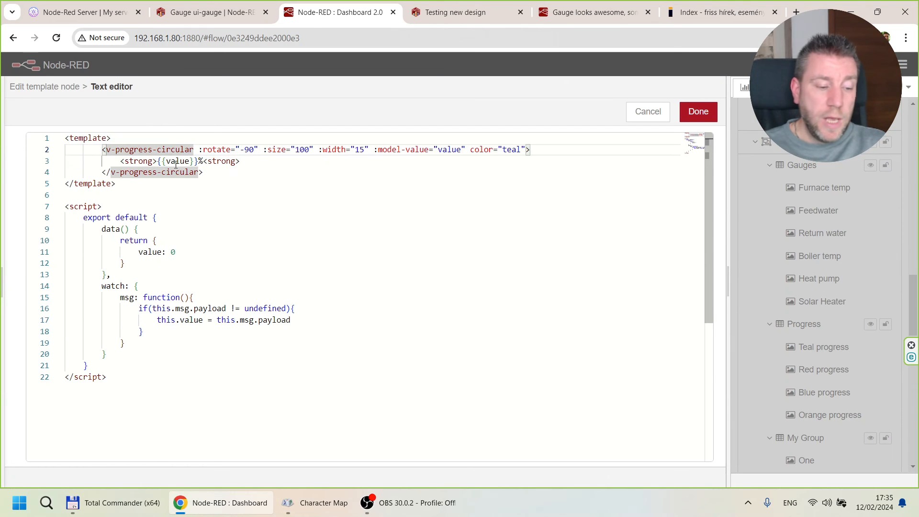
left_click_drag(167, 161, 217, 162)
left_click(470, 12)
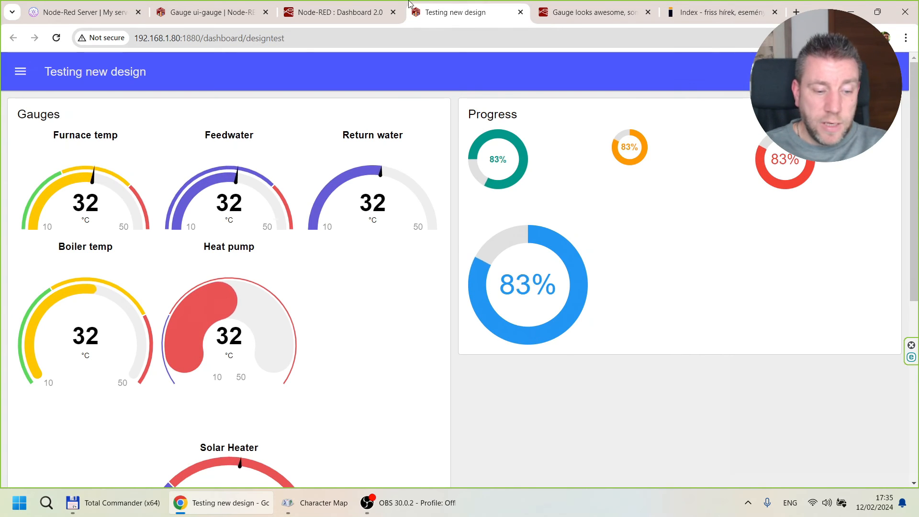
left_click(339, 11)
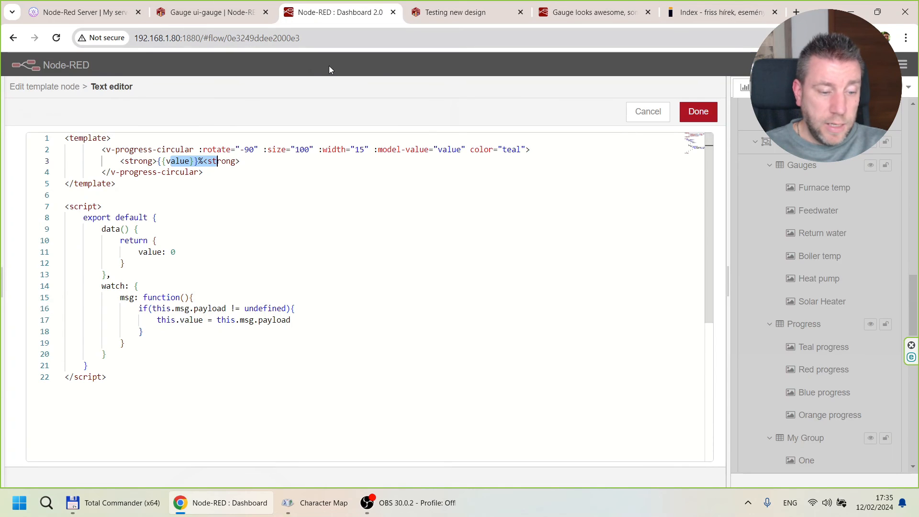
double_click(644, 114)
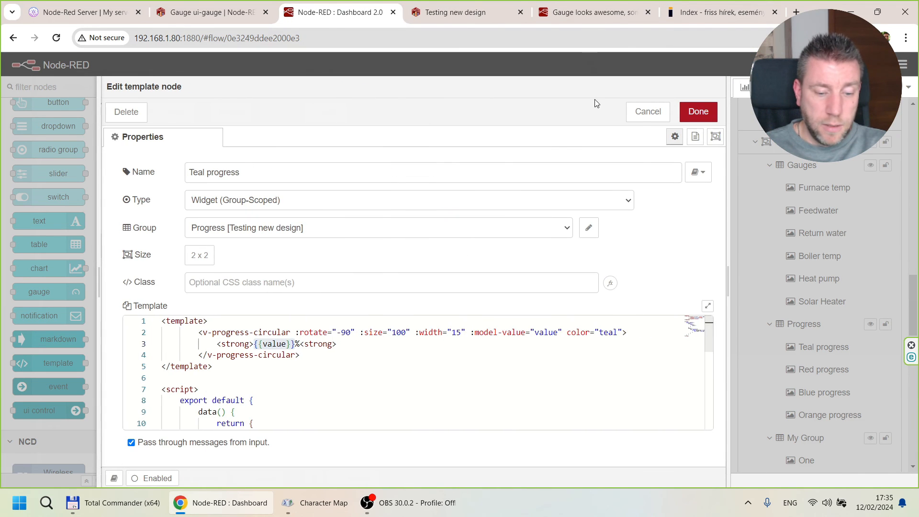
left_click(647, 111)
Change the increment line in the Increase value function to value=value+10, deploy the flow and view the progress circles on the live dashboard.
double_click(311, 332)
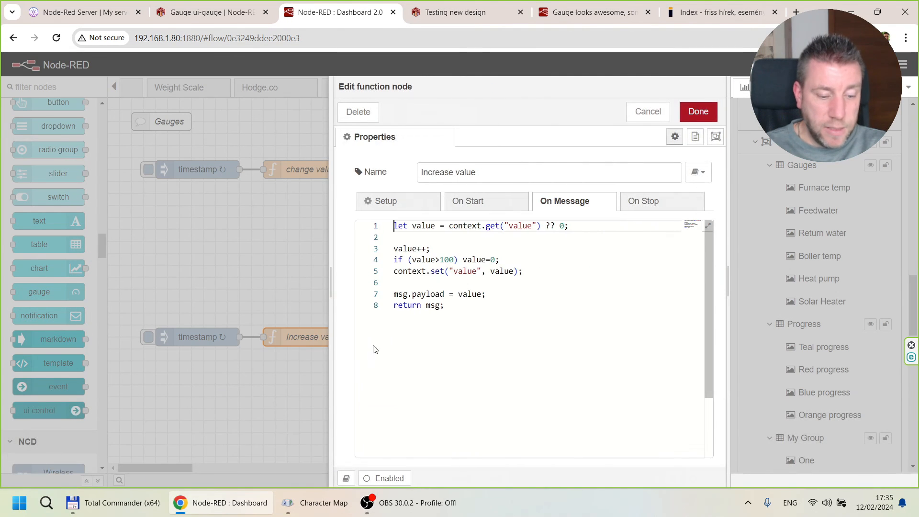
left_click(427, 249)
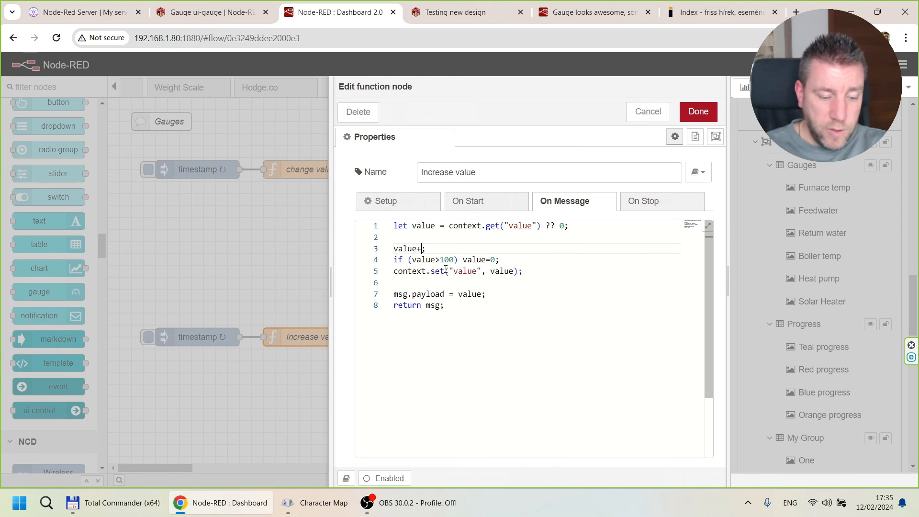
type("value+")
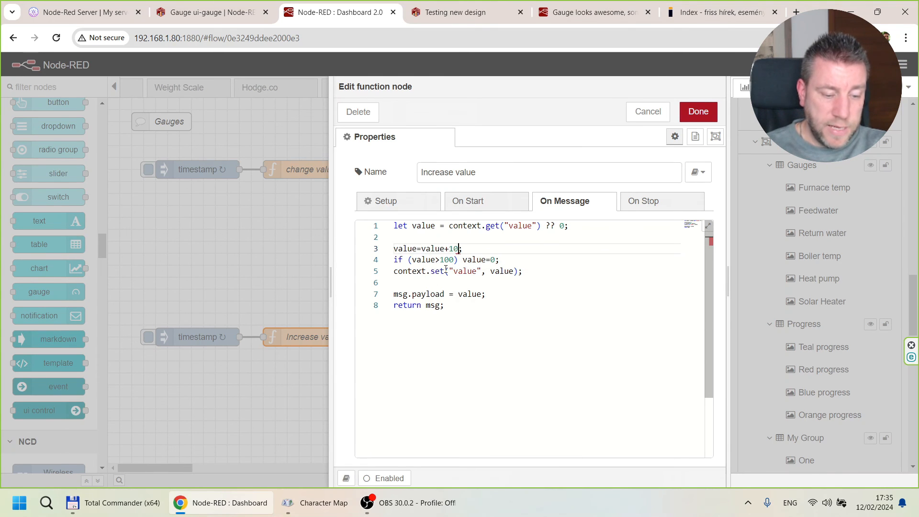
left_click(699, 111)
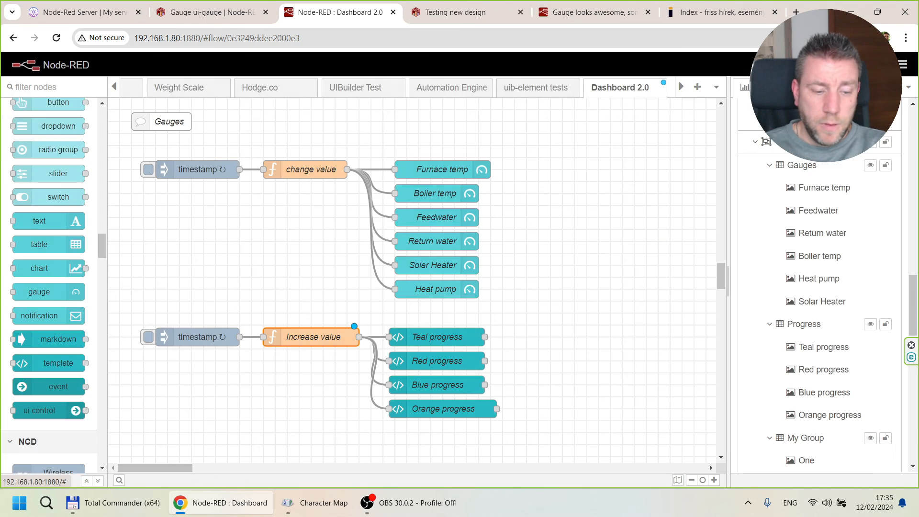
left_click(450, 12)
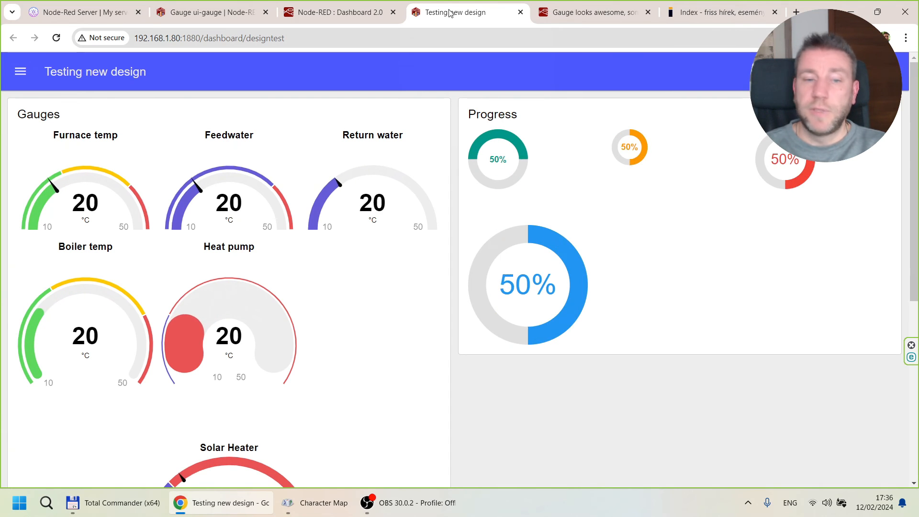
Examine the six temperature gauges and the circular progress widgets as their values change on the live Testing new design dashboard.
left_click(323, 10)
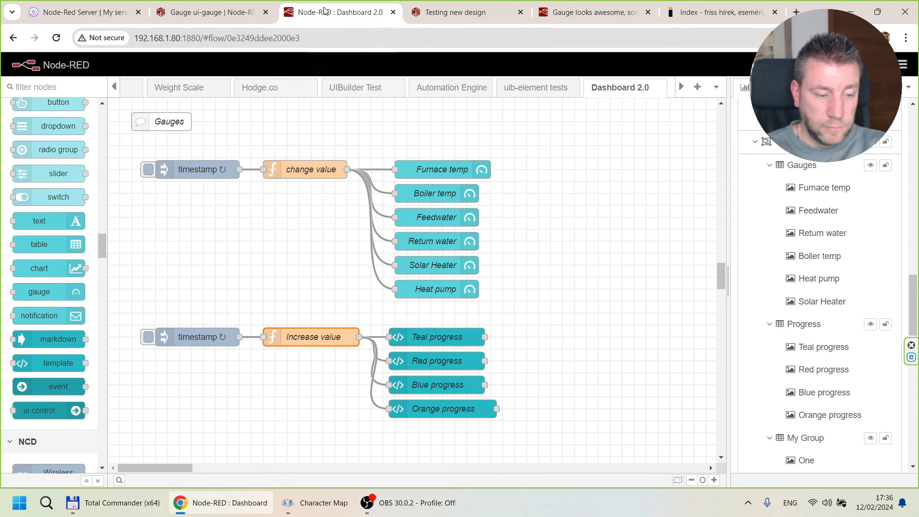
left_click(461, 9)
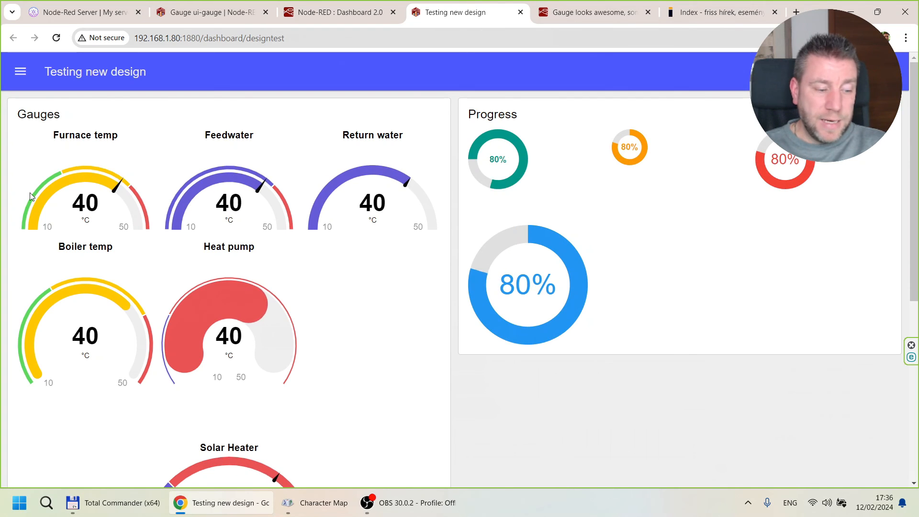
scroll(157, 273, "down", 2)
scroll(158, 274, "down", 1)
scroll(158, 274, "up", 1)
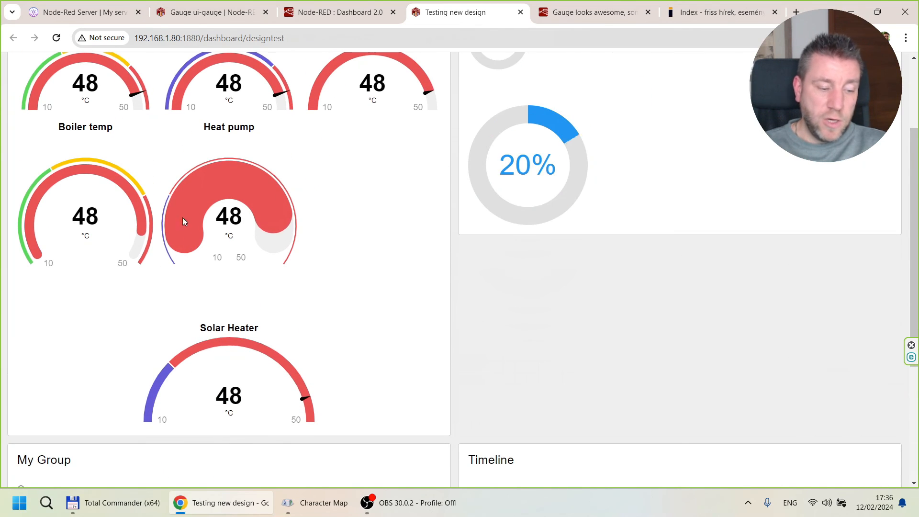
scroll(296, 182, "up", 2)
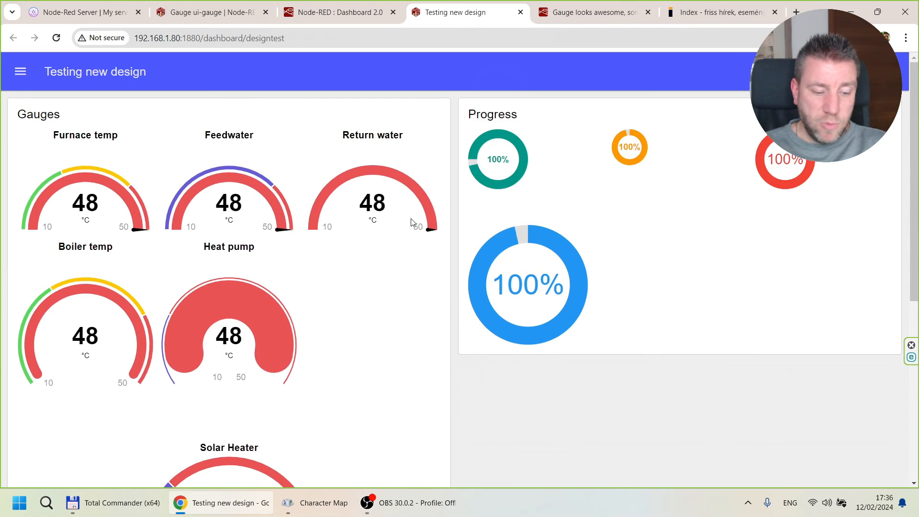
scroll(402, 232, "down", 3)
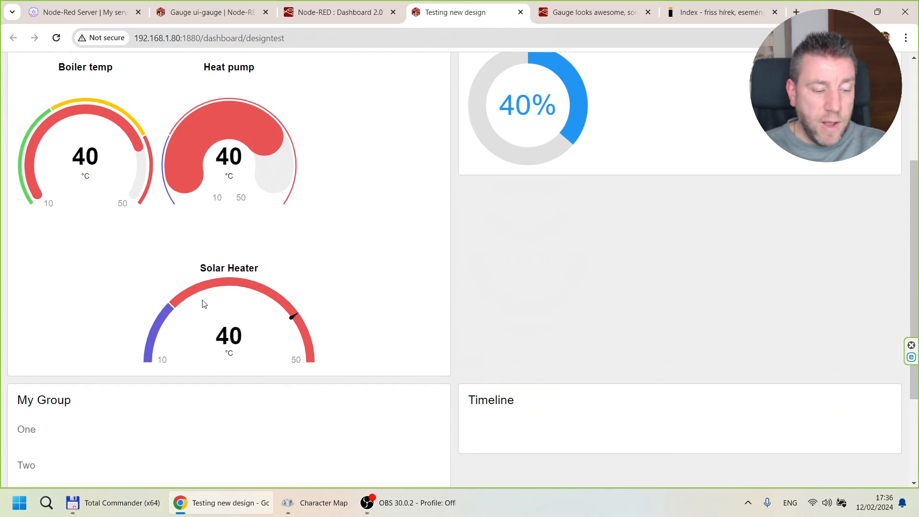
scroll(204, 304, "up", 3)
scroll(211, 222, "down", 2)
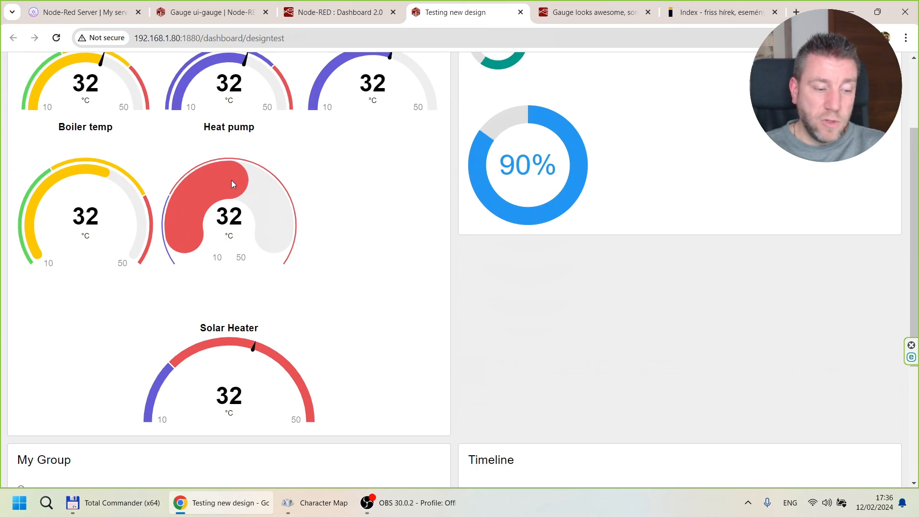
scroll(231, 180, "up", 3)
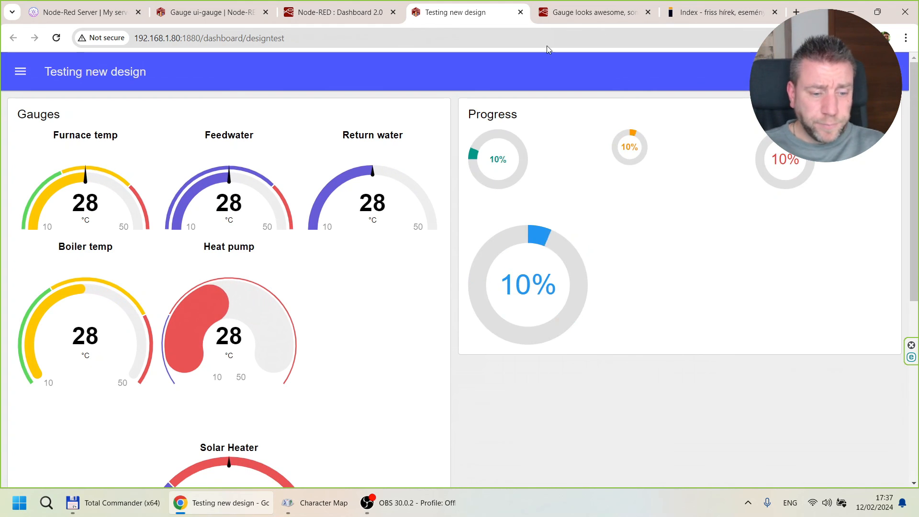
Return to the Dashboard 2.0 flow and select the six gauge nodes from Furnace temp to Heat pump.
left_click(340, 12)
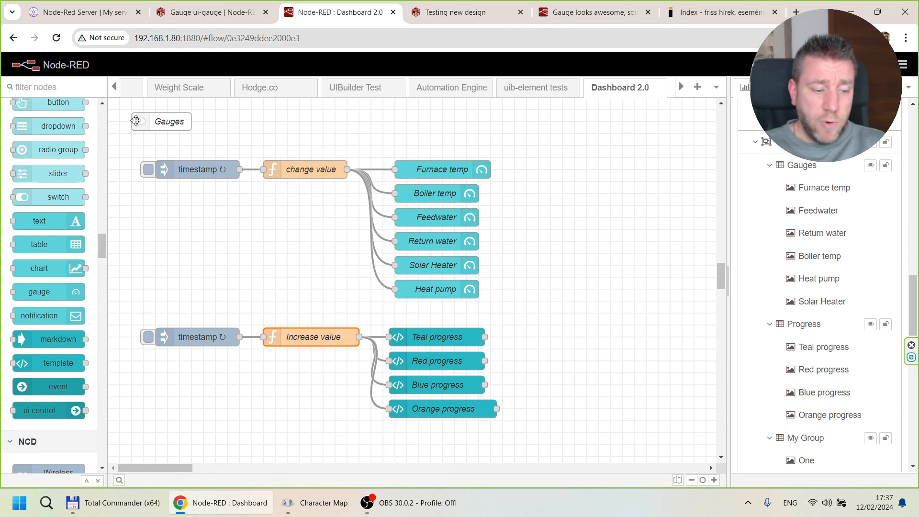
left_click_drag(125, 109, 557, 437)
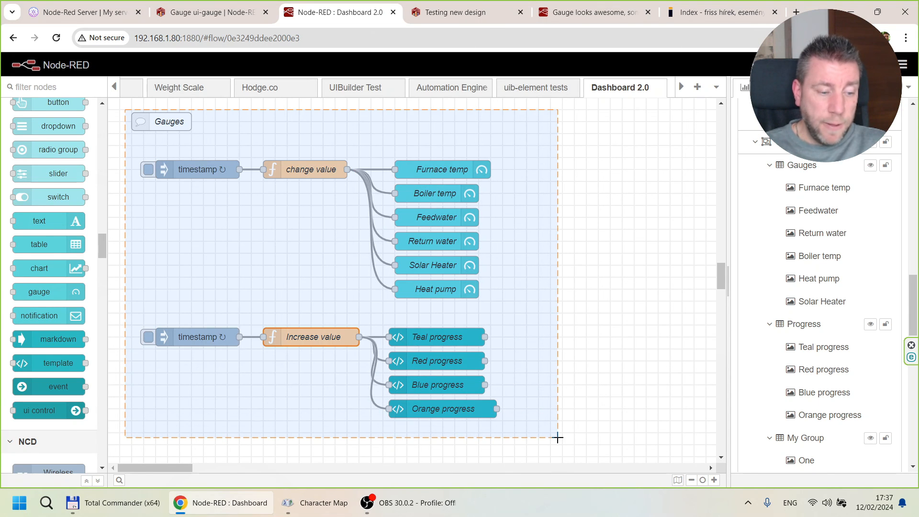
left_click_drag(558, 437, 558, 437)
left_click_drag(377, 150, 538, 327)
left_click(902, 66)
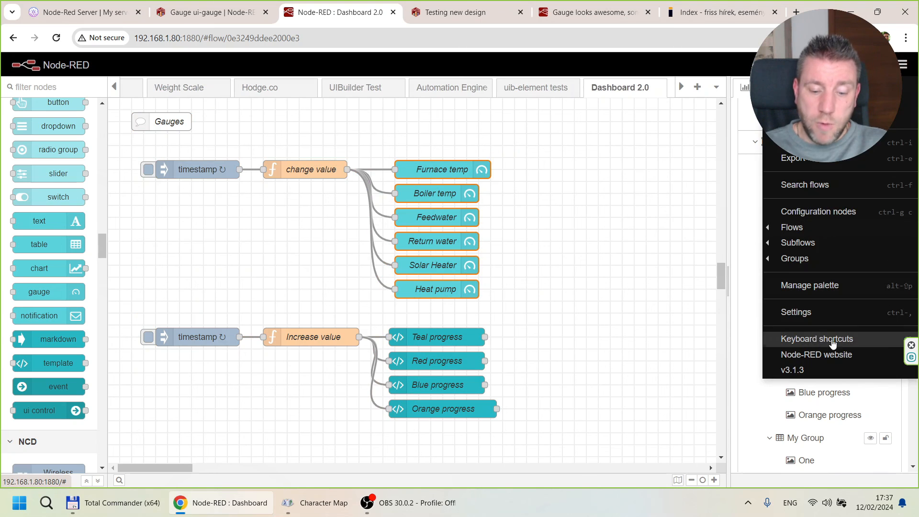
left_click(796, 313)
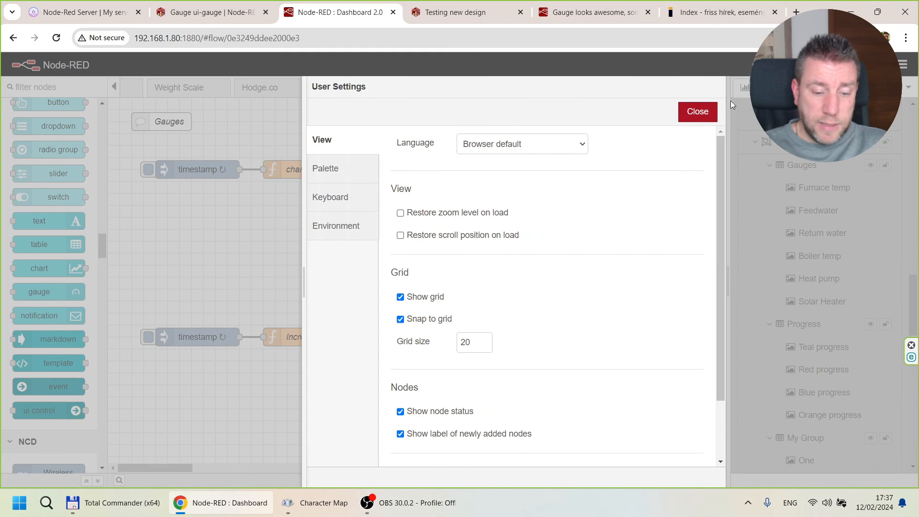
left_click(713, 112)
left_click(903, 65)
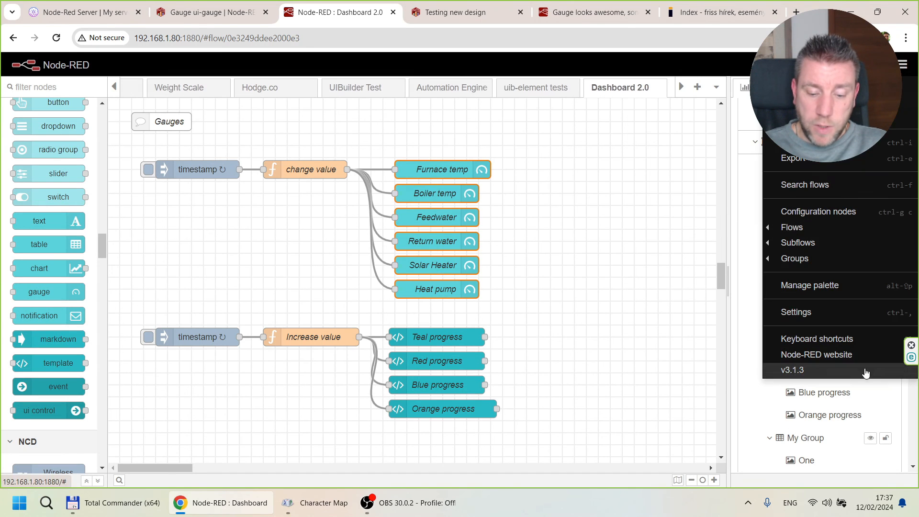
left_click(810, 286)
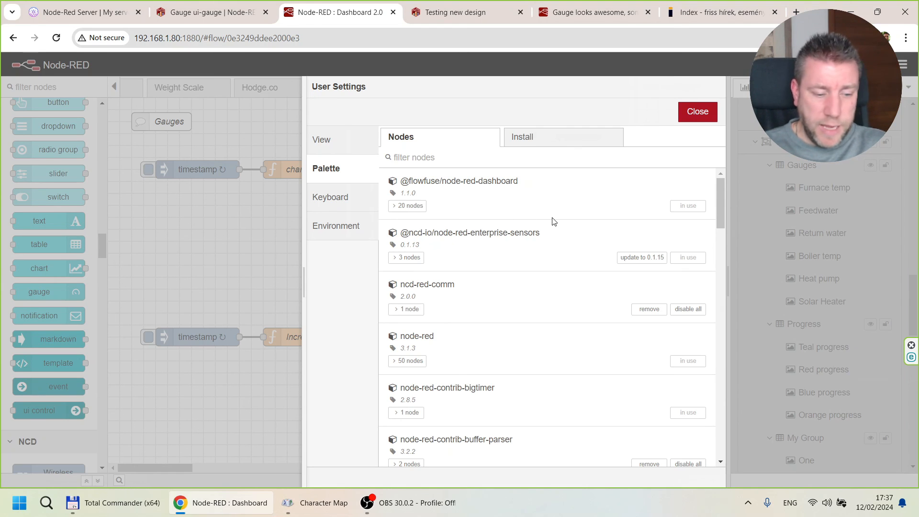
left_click(689, 115)
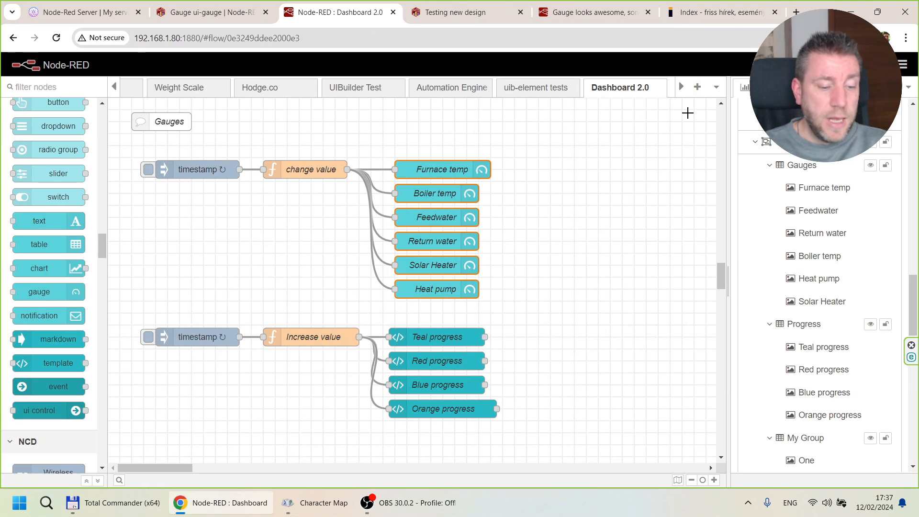
Review the gauge nodes and the Weather Cards and Timeline examples in the Dashboard 2.0 flow, ending at the Gauges section.
left_click_drag(382, 152, 521, 309)
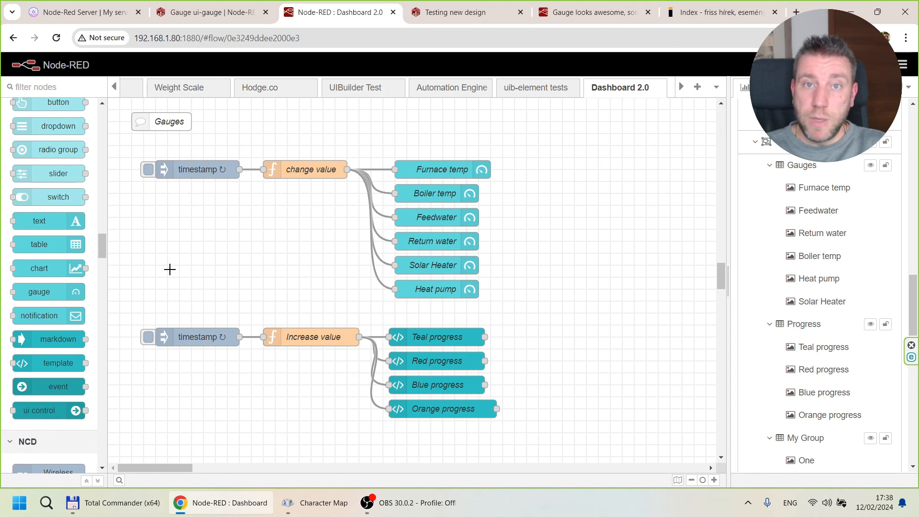
scroll(169, 269, "up", 8)
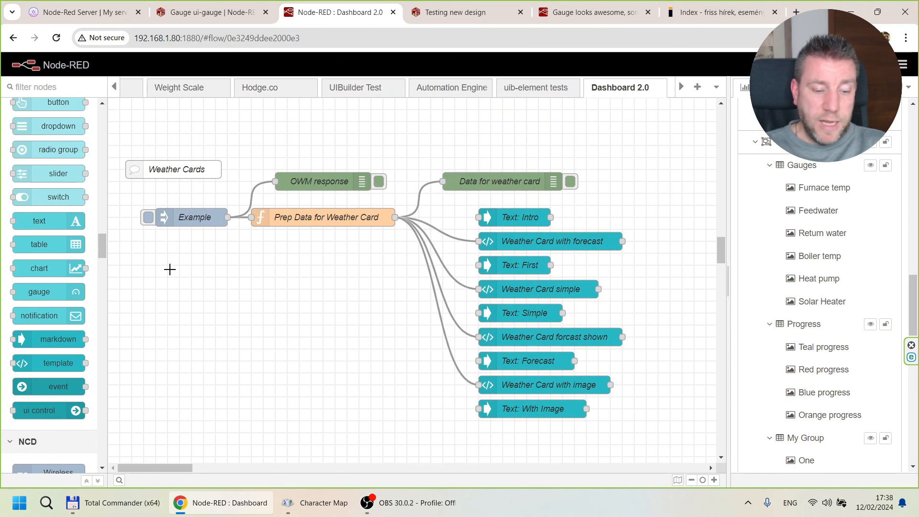
scroll(169, 269, "up", 15)
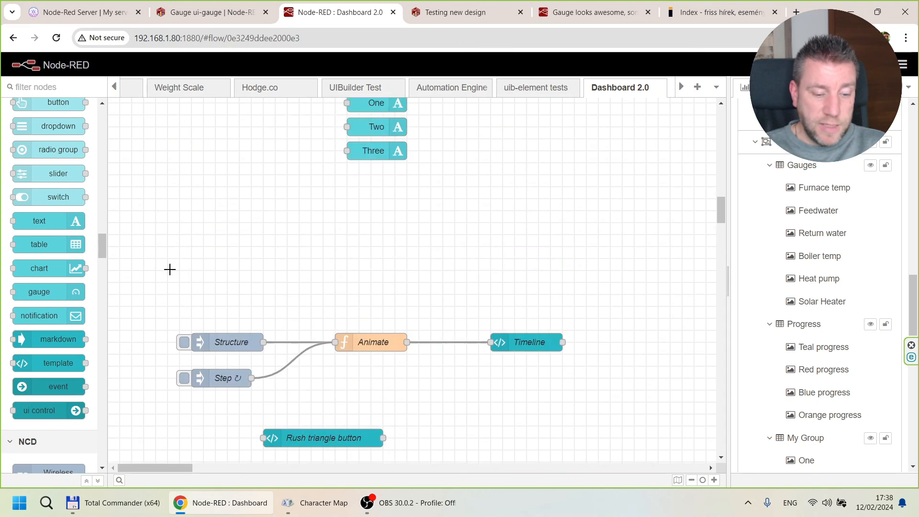
scroll(169, 270, "up", 5)
scroll(169, 269, "down", 12)
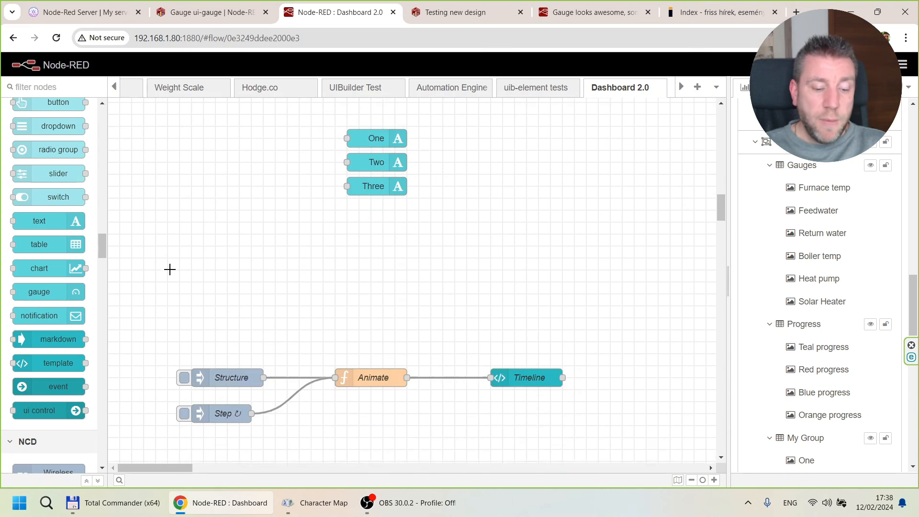
scroll(169, 269, "down", 12)
scroll(170, 269, "up", 3)
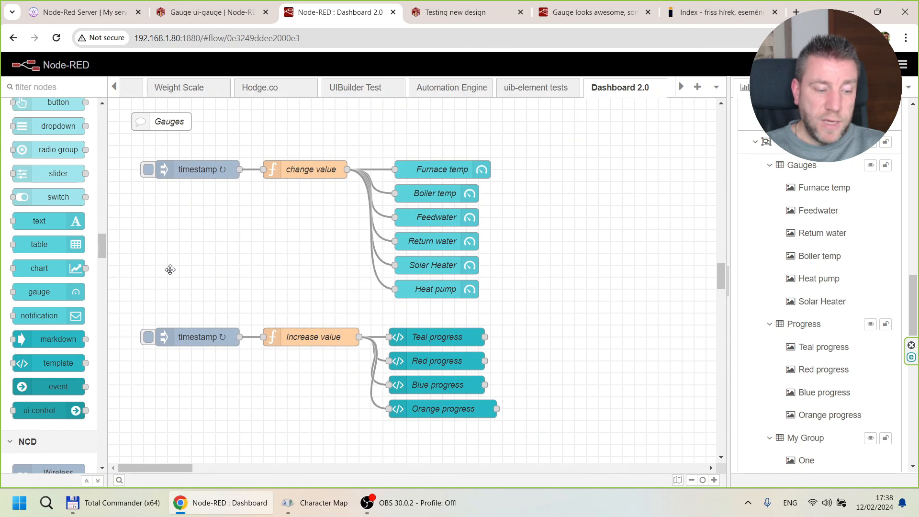